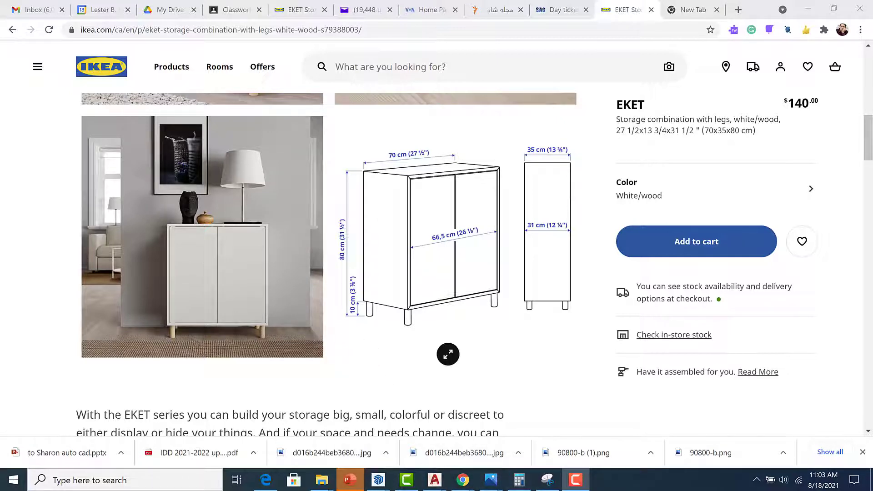
Capture the EKET product page, including the cabinet photo and dimension drawing, with the Snipping Tool.
scroll(448, 354, "up", 1)
scroll(79, 110, "down", 1)
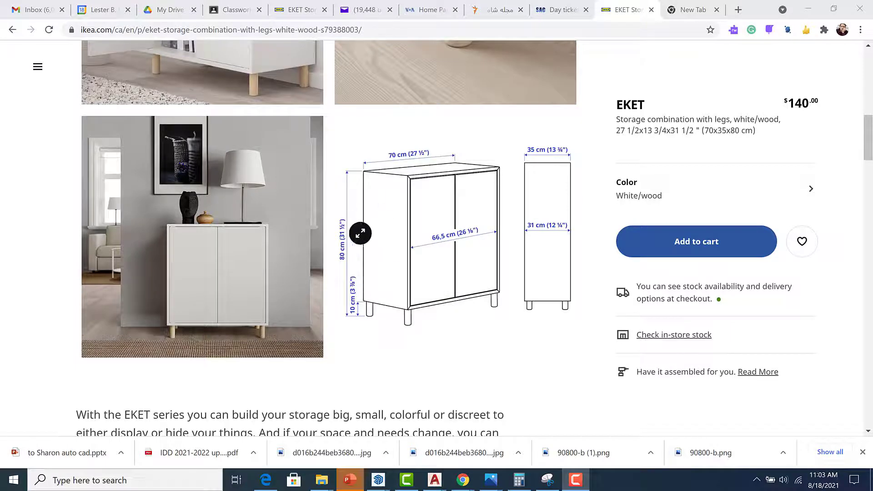
left_click(547, 480)
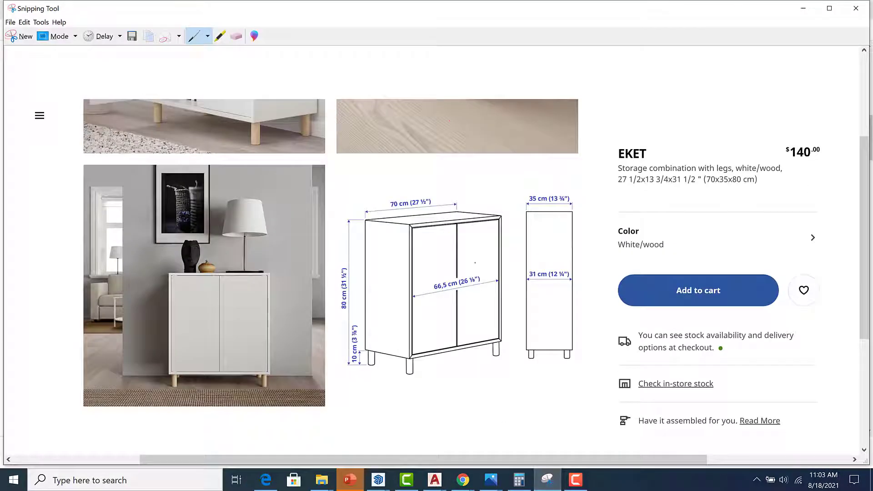
left_click(15, 35)
left_click(801, 9)
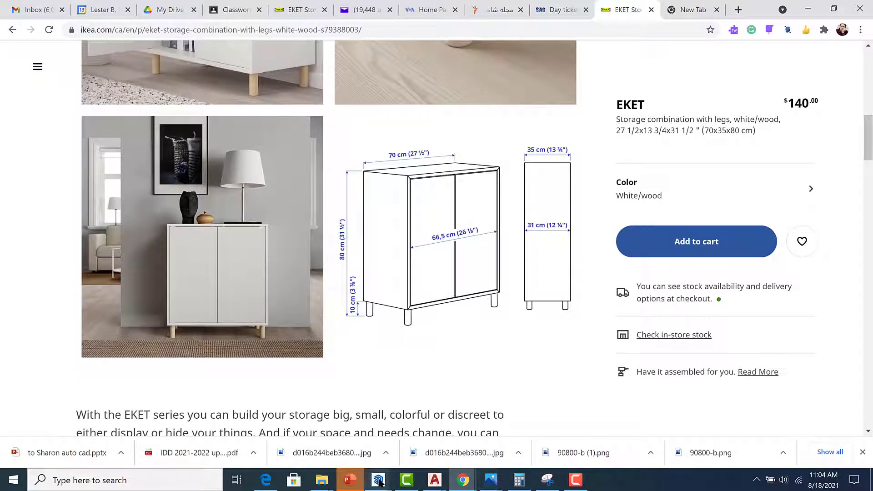
Switch to SketchUp, import EKET.PNG from the Desktop as an image, and place it flat beside the origin.
mouse_move(379, 480)
left_click(438, 423)
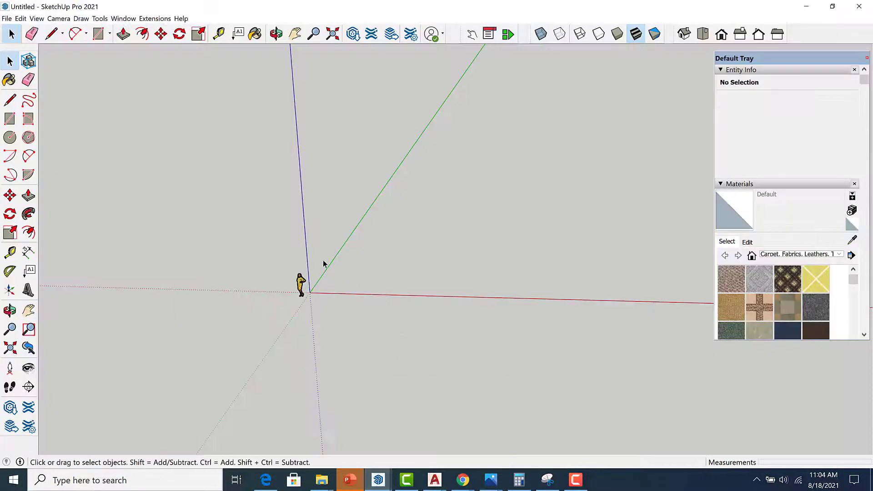
left_click(5, 17)
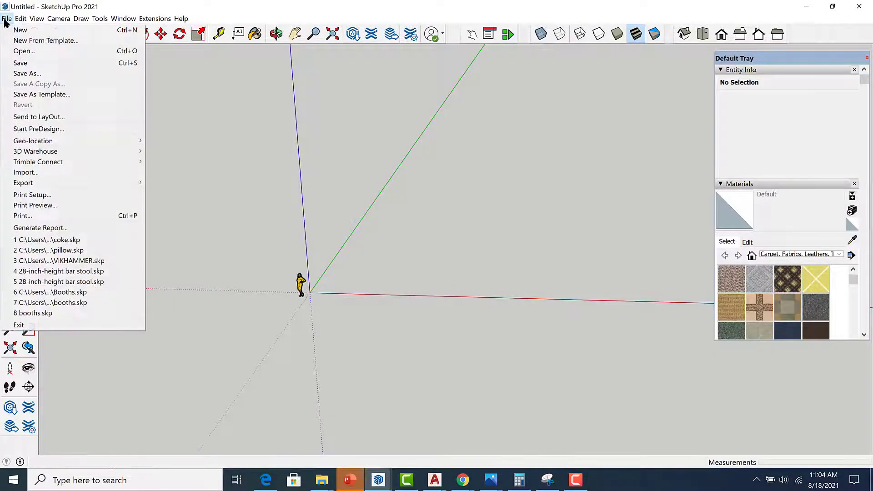
left_click(40, 173)
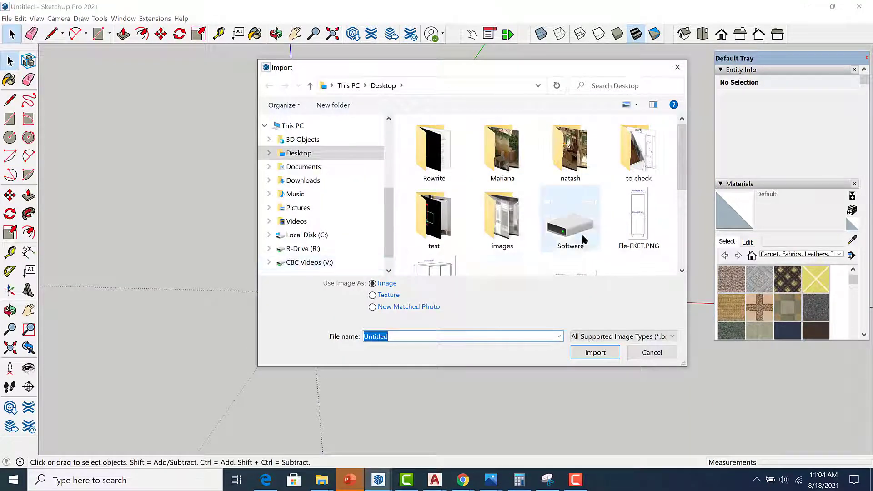
scroll(584, 239, "down", 5)
scroll(578, 241, "up", 3)
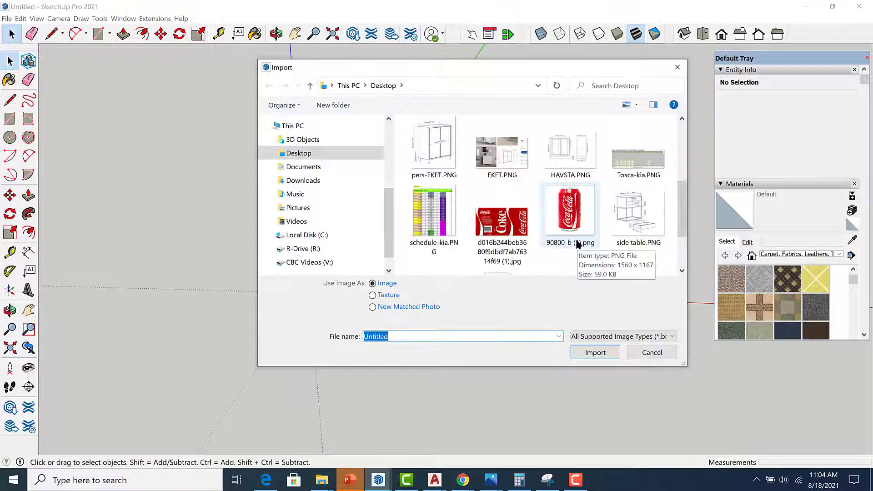
left_click(501, 221)
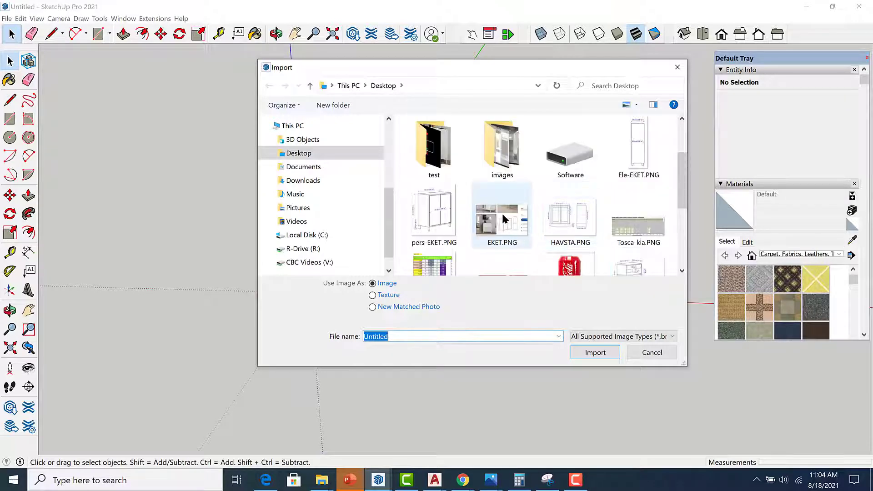
left_click(596, 352)
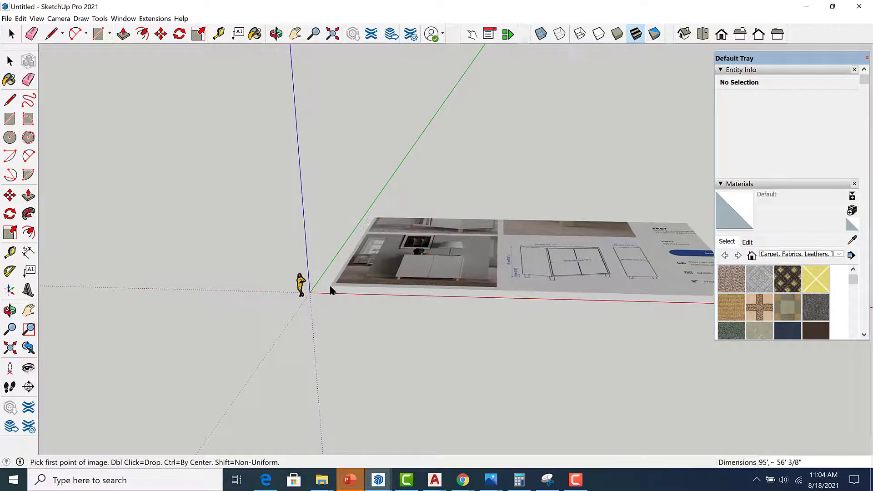
left_click(330, 291)
left_click(438, 275)
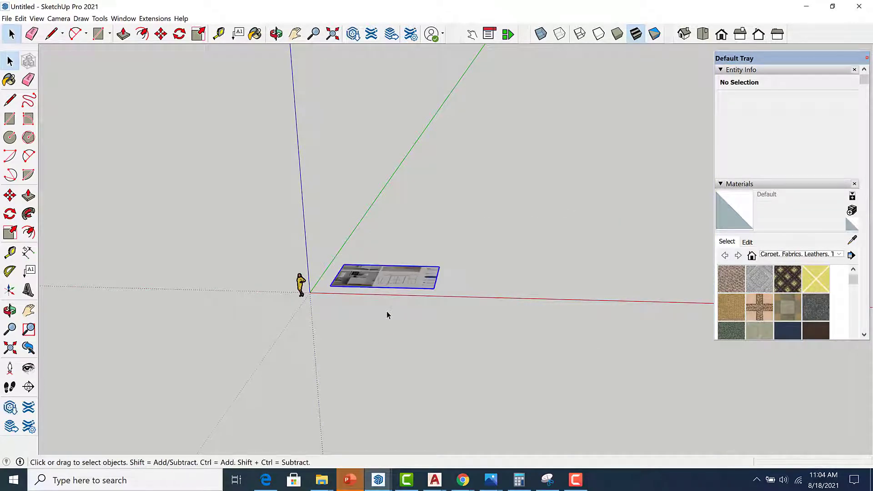
Inspect the imported EKET image from above and check which commands are available for it.
scroll(408, 359, "up", 3)
middle_click_drag(407, 359, 385, 218)
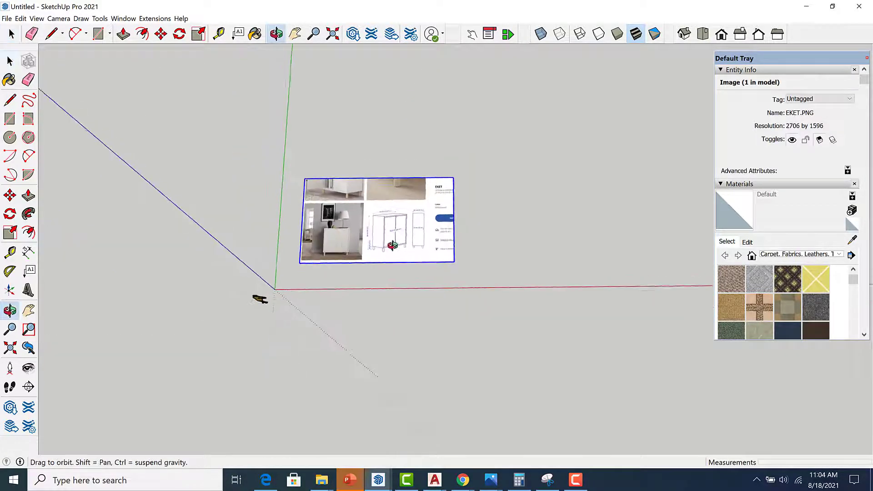
scroll(384, 216, "up", 4)
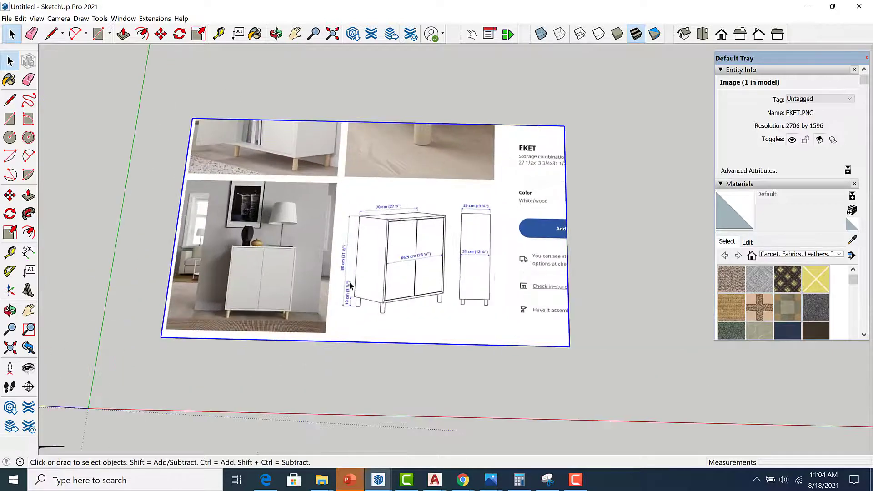
scroll(383, 282, "up", 2)
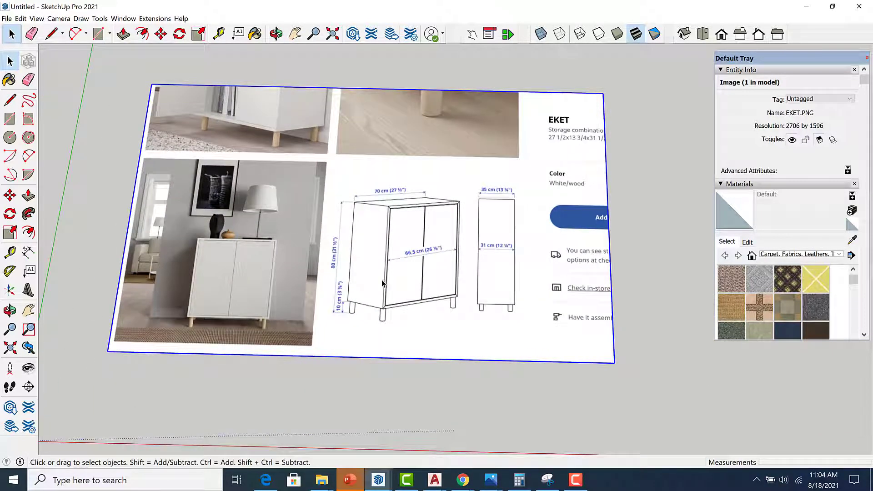
scroll(199, 245, "up", 1)
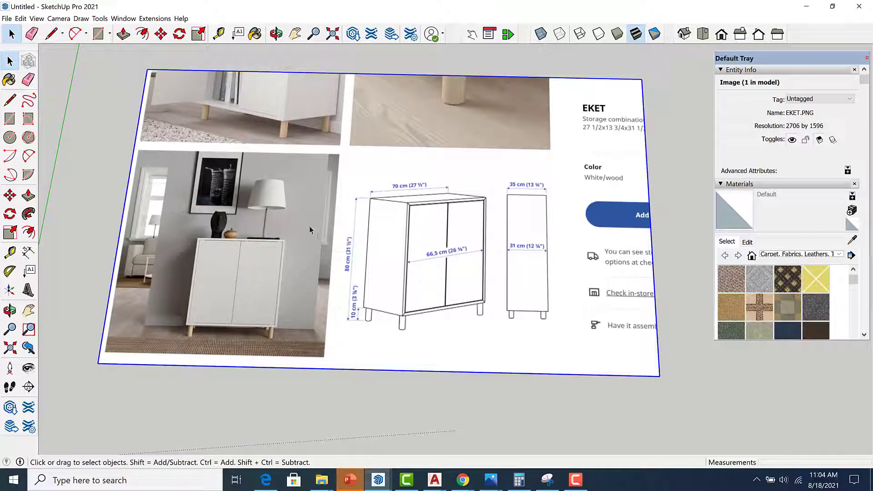
scroll(349, 246, "down", 3)
scroll(429, 211, "up", 1)
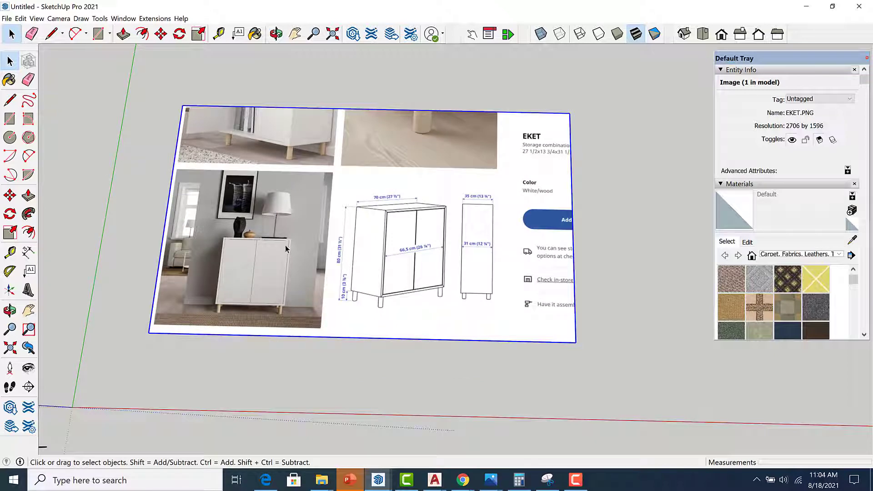
right_click(342, 133)
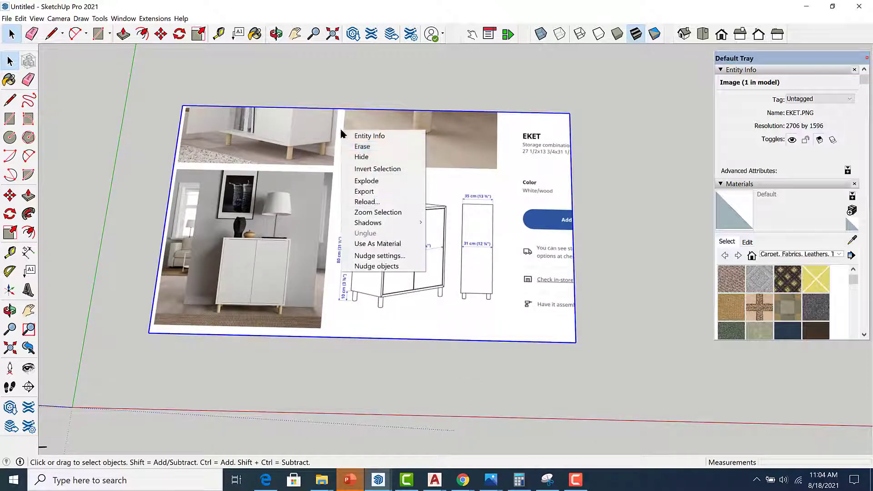
left_click(688, 142)
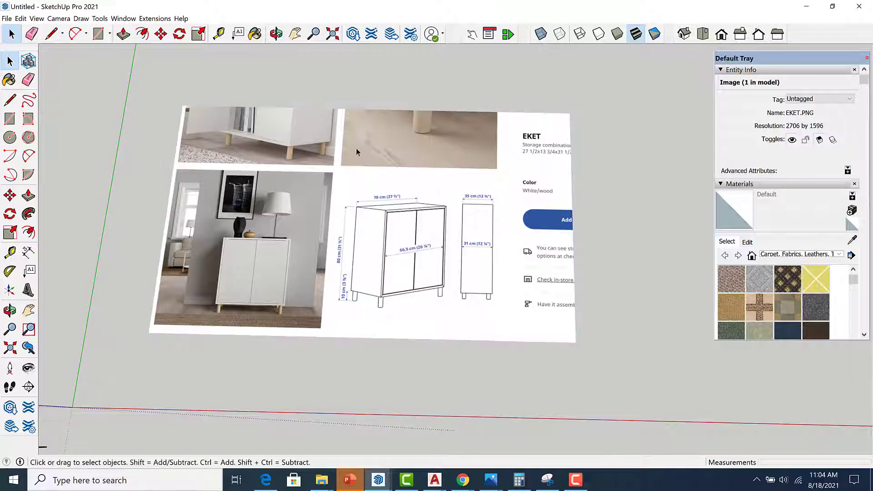
Draw a line along the full short edge of the image, on the side with the product text.
left_click(11, 100)
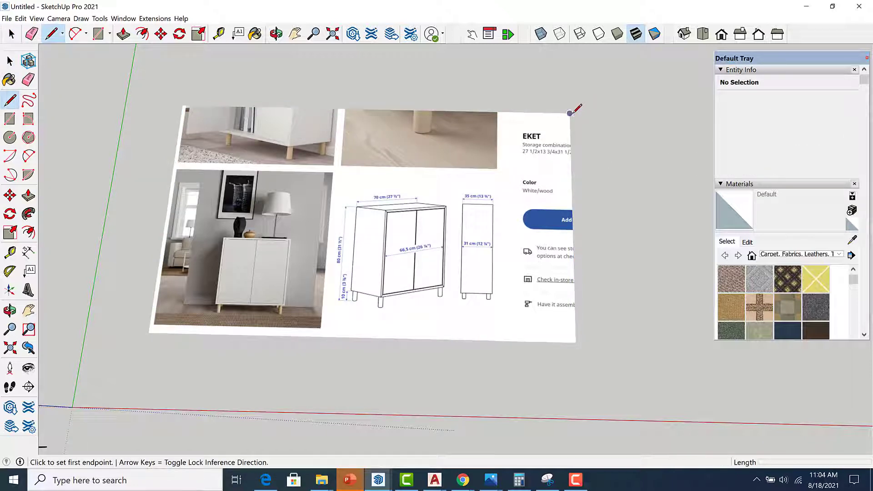
left_click(570, 114)
left_click(576, 342)
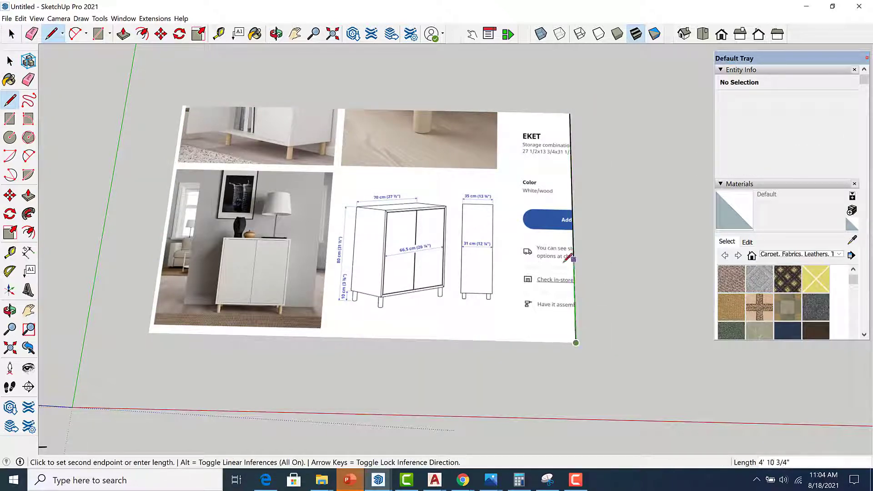
key("space")
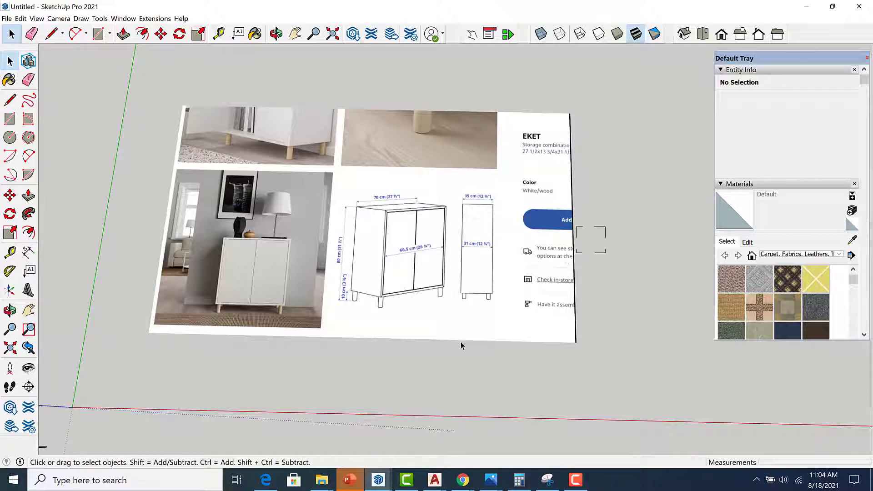
Select everything and group the image together with the edge line.
key("ctrl+a")
right_click(394, 241)
left_click(419, 322)
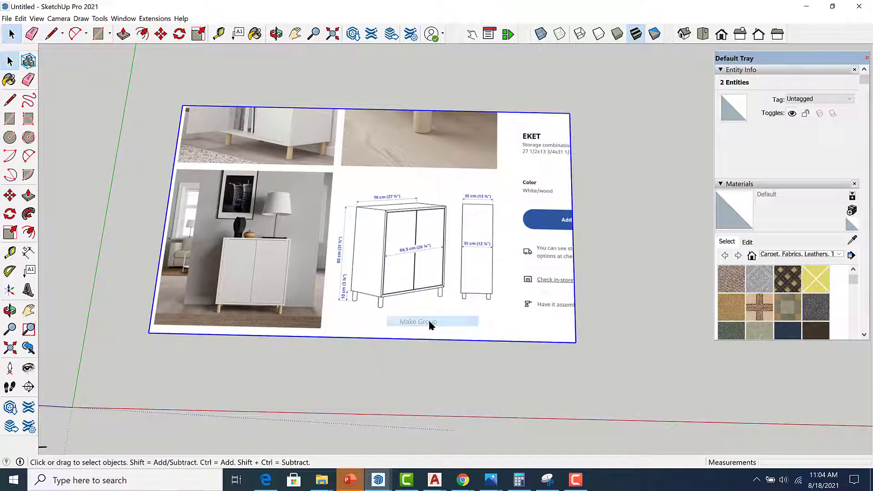
Examine the front-view cabinet photo and the width and height dimensions in the product drawing.
scroll(294, 269, "down", 3)
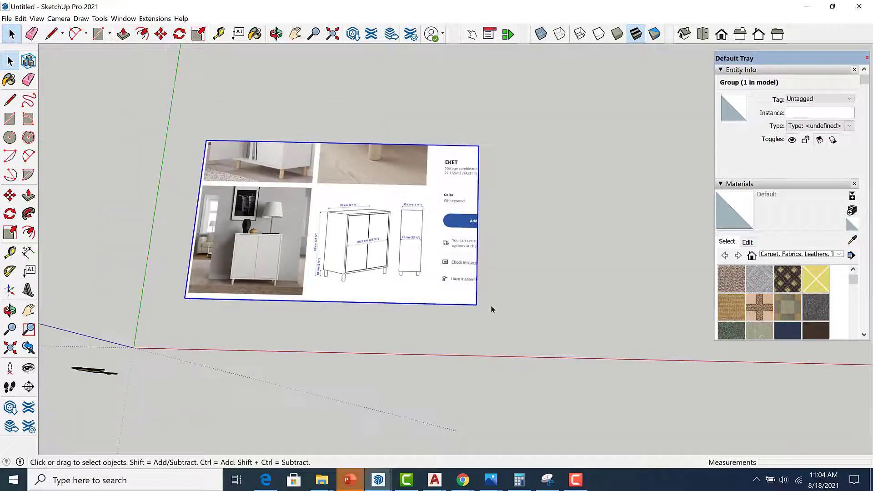
middle_click_drag(491, 307, 431, 327)
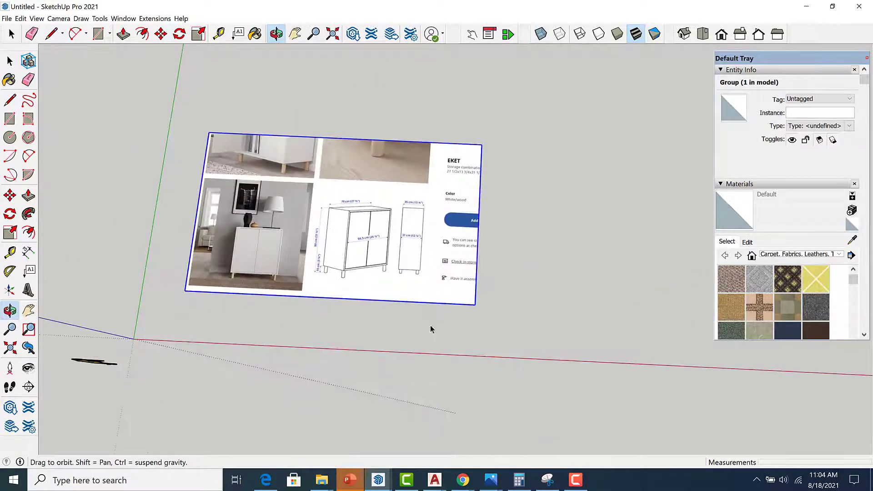
scroll(377, 253, "up", 5)
scroll(377, 253, "up", 2)
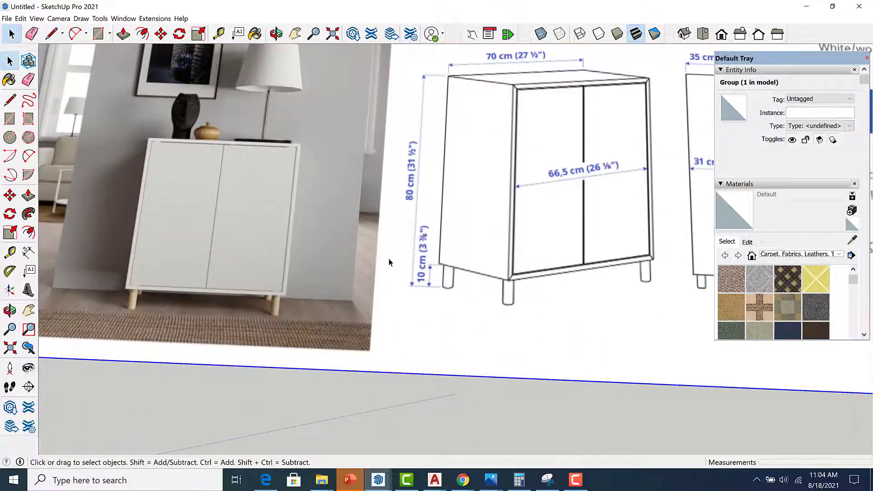
scroll(386, 264, "down", 3)
scroll(408, 289, "up", 4)
middle_click_drag(128, 314, 131, 333)
scroll(132, 315, "up", 1)
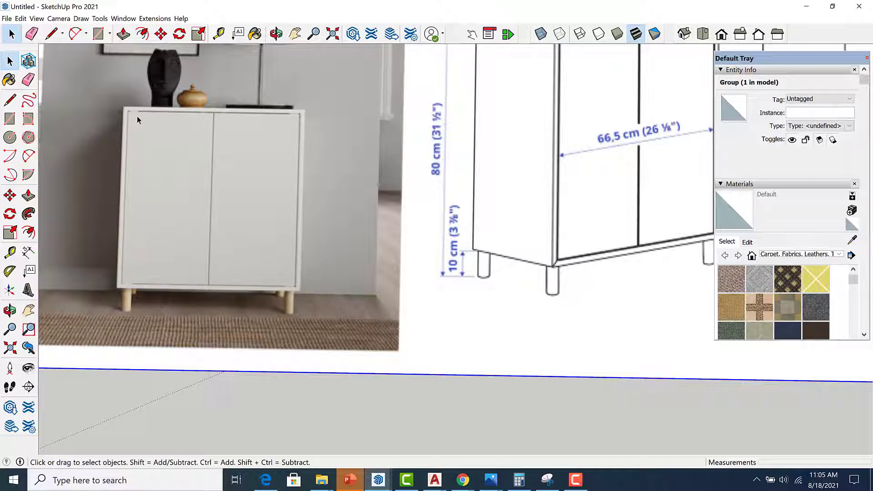
scroll(637, 304, "down", 4)
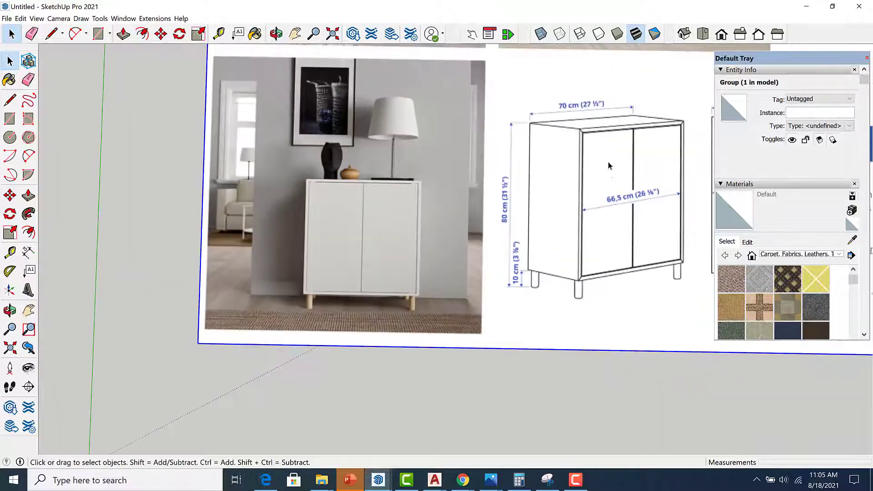
scroll(578, 114, "up", 4)
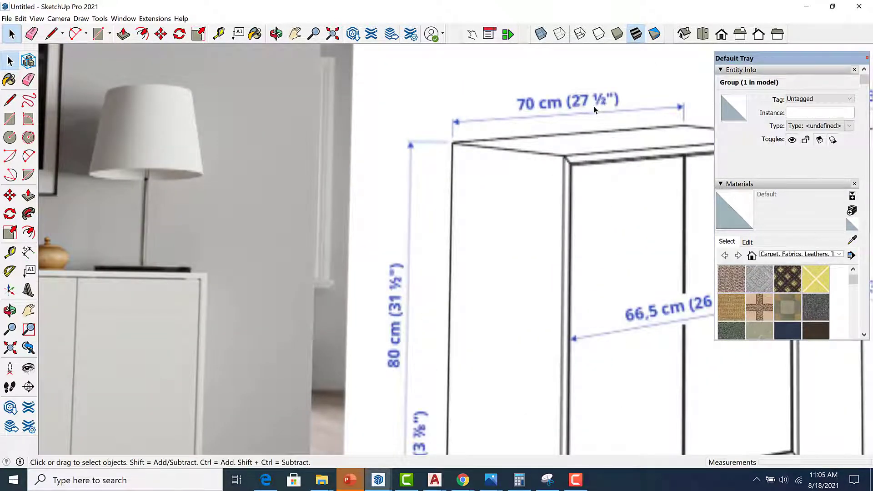
scroll(455, 191, "down", 5)
scroll(357, 230, "up", 2)
scroll(368, 272, "down", 3)
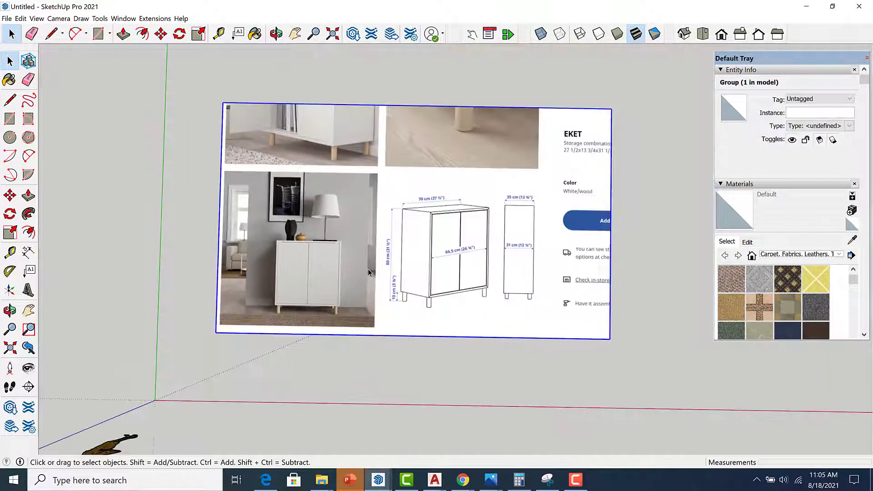
Open the group for editing and tape-measure the photographed cabinet's top edge from corner to corner.
double_click(367, 266)
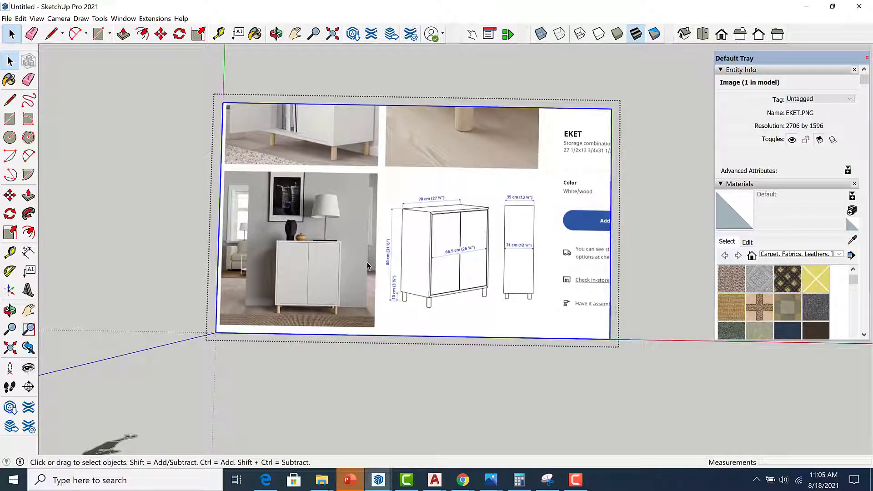
key("t")
scroll(254, 239, "up", 6)
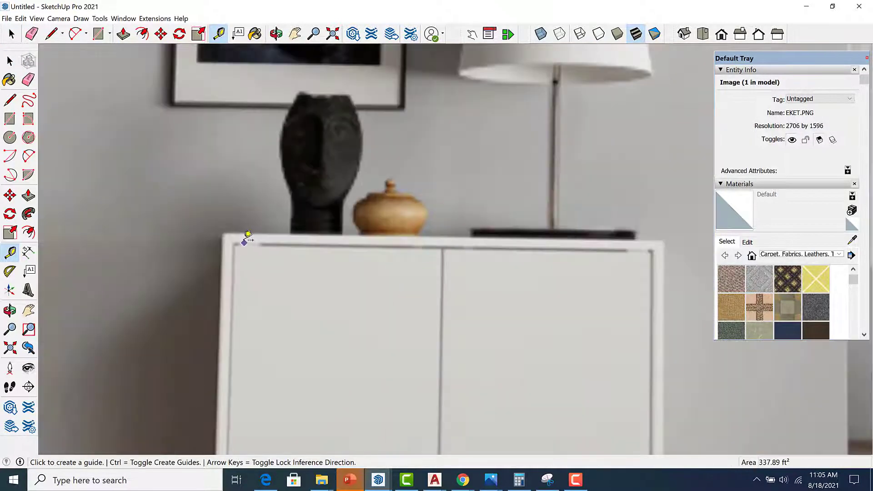
scroll(248, 235, "up", 6)
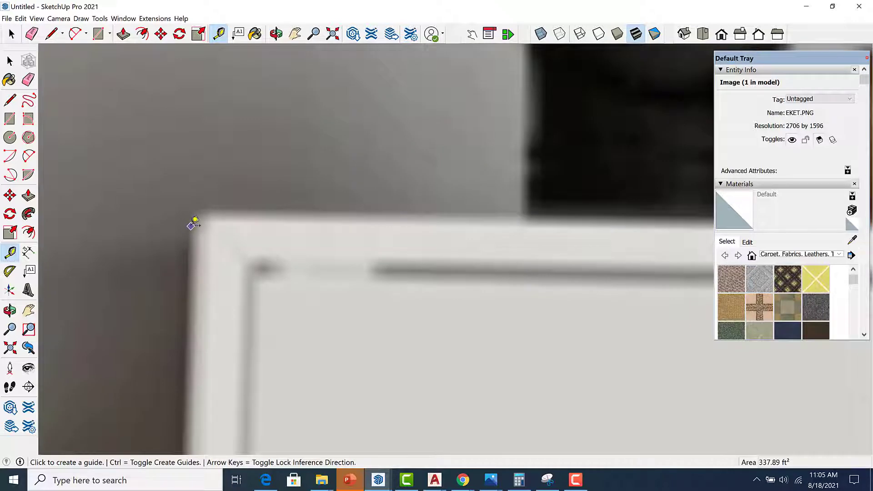
left_click(191, 225)
scroll(191, 225, "down", 10)
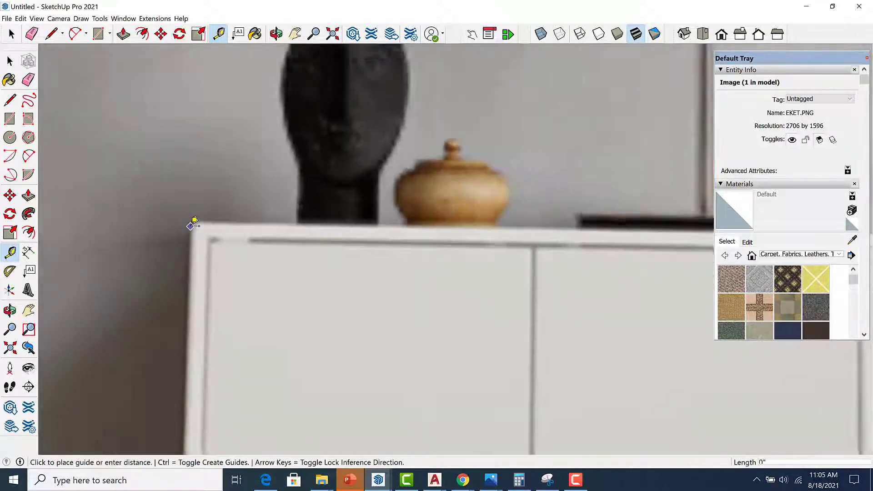
scroll(443, 229, "up", 6)
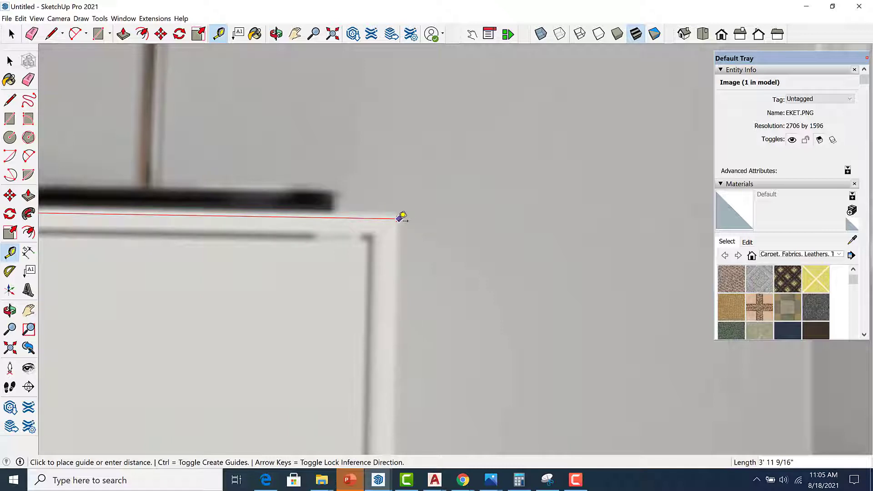
left_click(402, 217)
Resize the group so the measured cabinet top edge is 27.5" wide, and leave group editing.
scroll(407, 259, "down", 5)
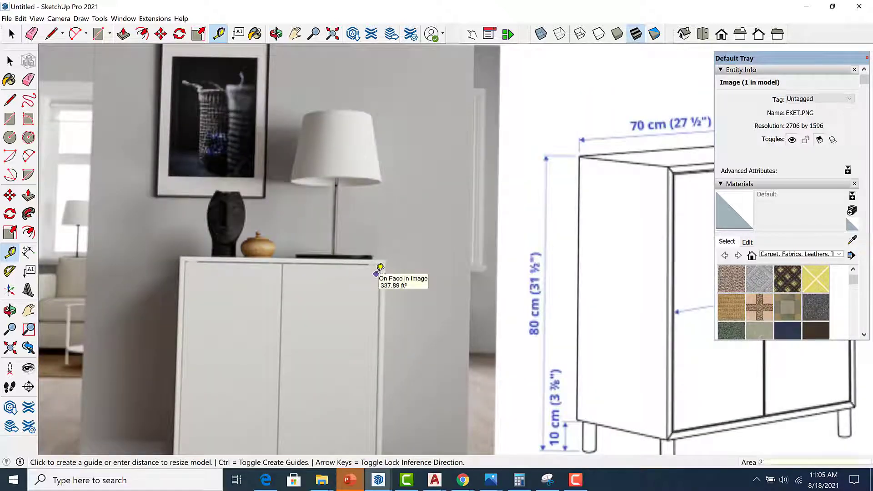
type("27.5")
key("Return")
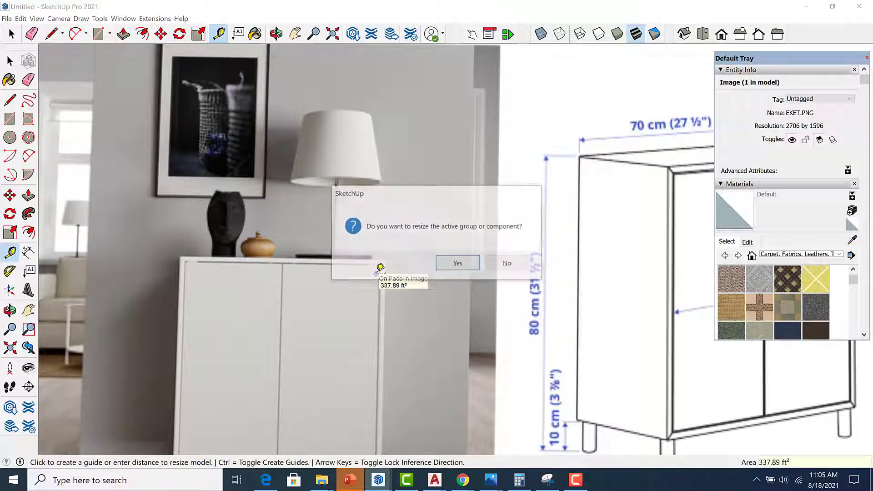
left_click(457, 263)
scroll(523, 304, "down", 6)
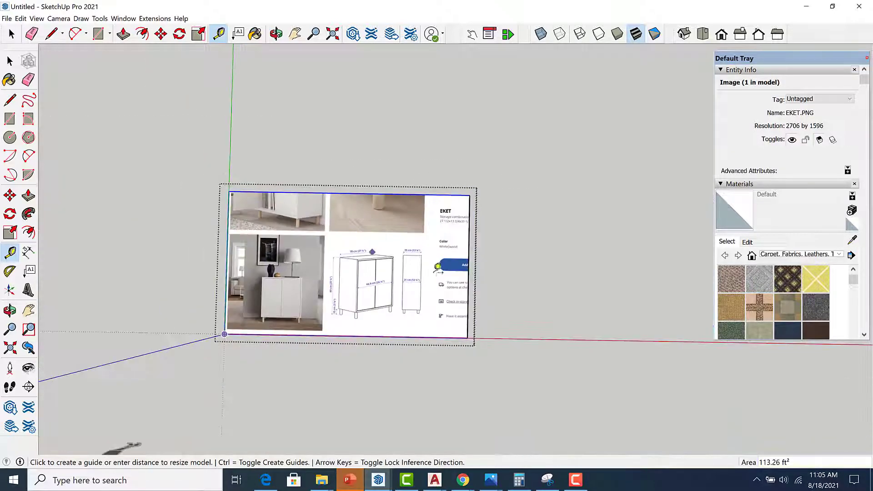
key("space")
left_click(523, 298)
Stand the image group upright by rotating it 90° about the red axis from its lower corner on the product-text side.
middle_click_drag(523, 298, 342, 292)
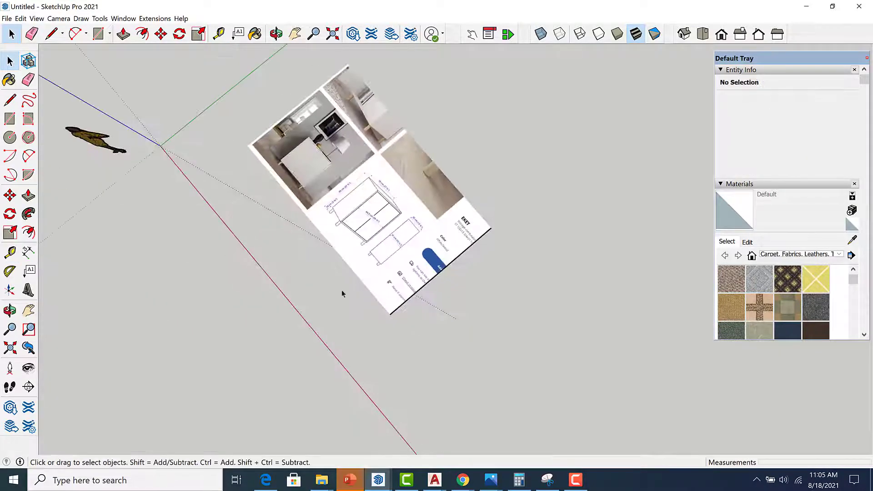
left_click(413, 286)
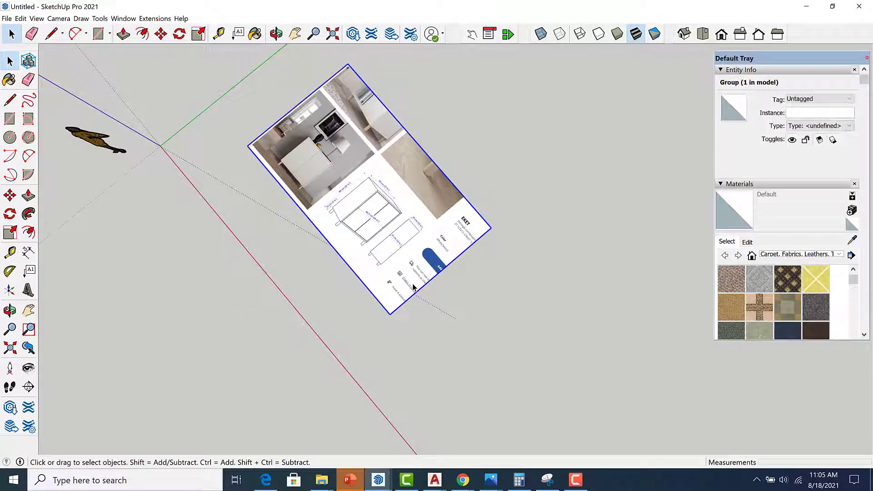
key("q")
scroll(408, 316, "up", 2)
key("Right")
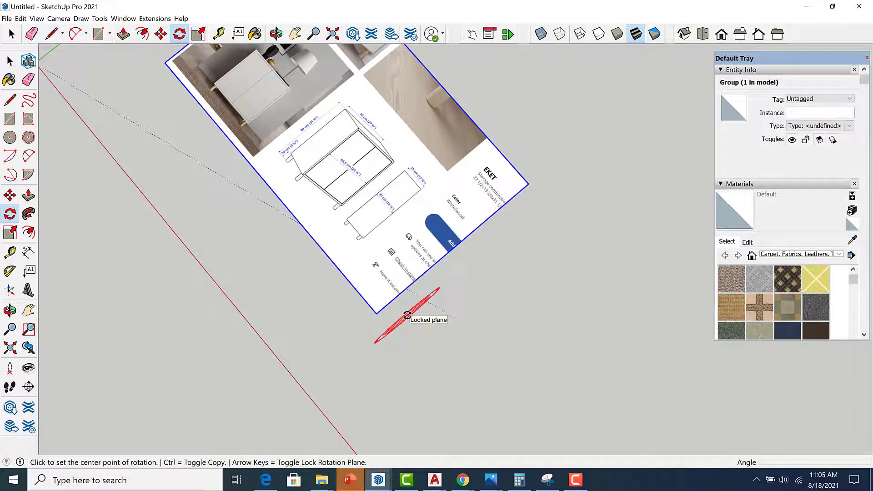
middle_click_drag(398, 306, 391, 314)
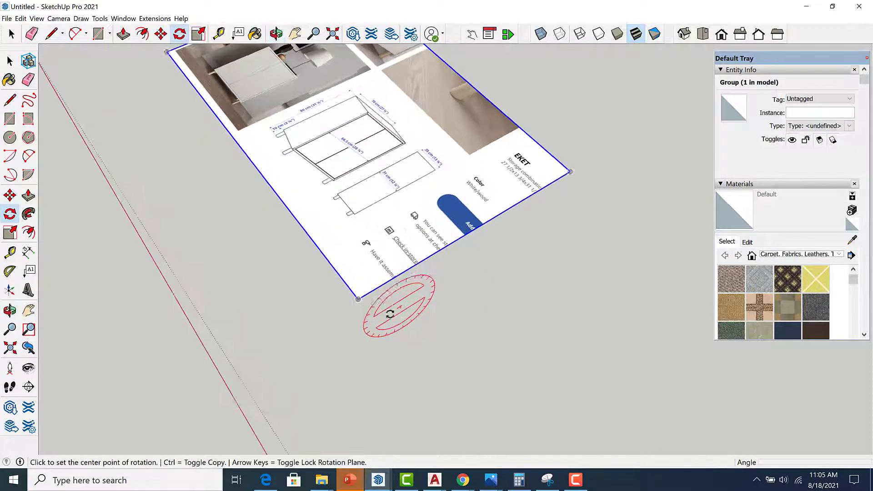
left_click(358, 299)
left_click(580, 155)
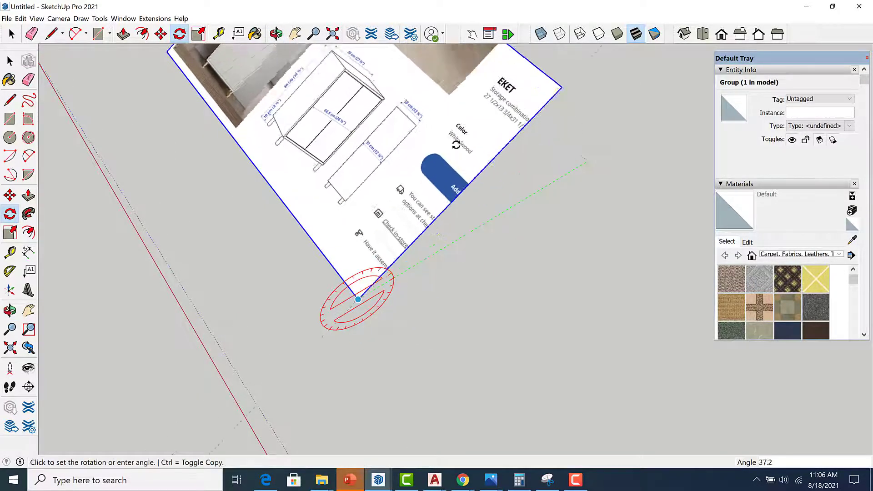
middle_click_drag(367, 168, 384, 238)
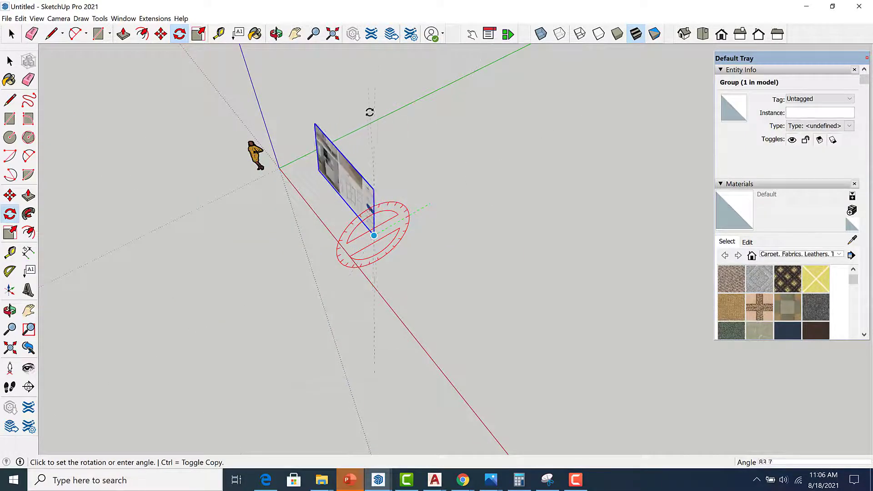
left_click(356, 114)
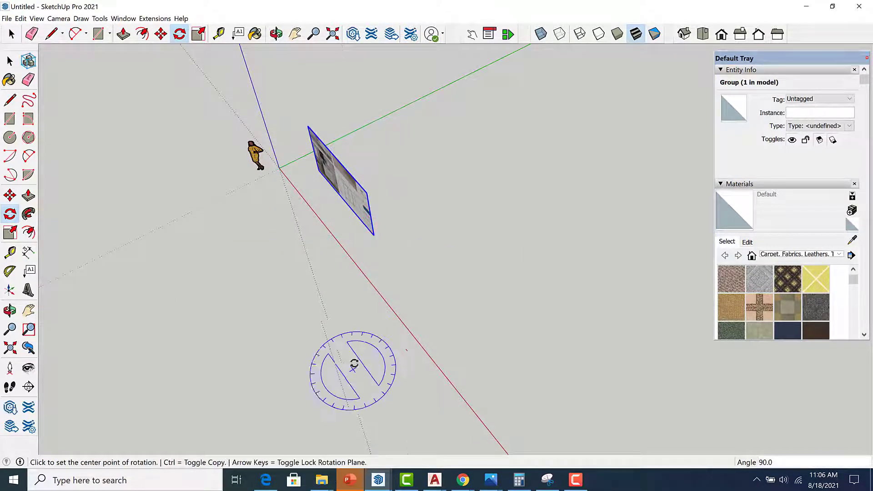
Place a vertical guide along the photographed cabinet's left side, offset about 2' 1/2" from the image's left edge.
middle_click_drag(353, 361, 370, 221)
key("space")
scroll(307, 254, "up", 5)
scroll(371, 246, "up", 4)
middle_click_drag(347, 290, 332, 286)
scroll(331, 287, "down", 6)
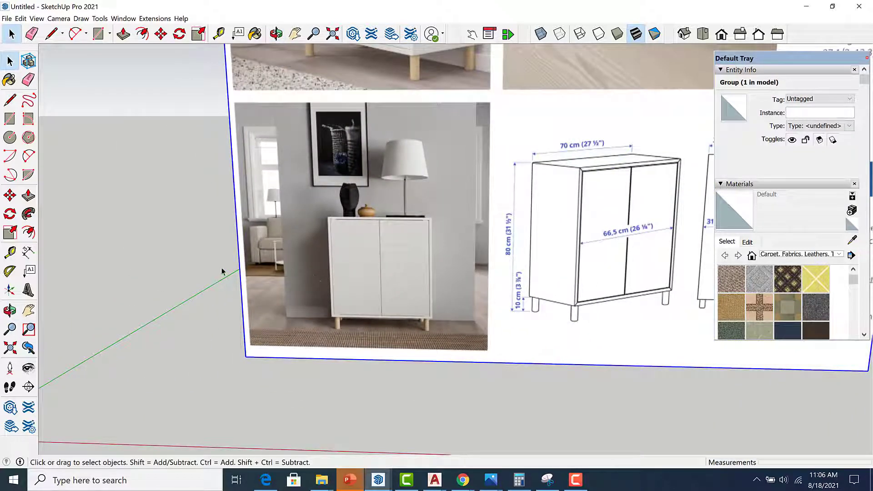
key("t")
left_click(238, 272)
scroll(241, 277, "up", 3)
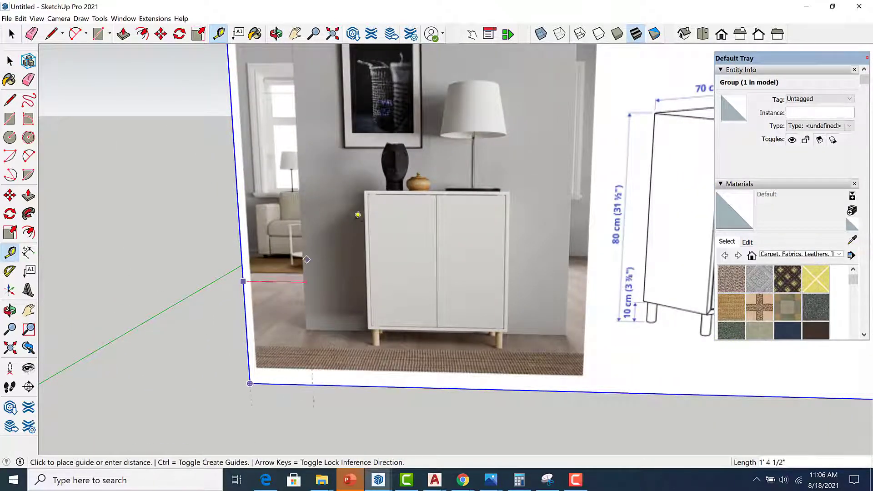
scroll(368, 192, "up", 6)
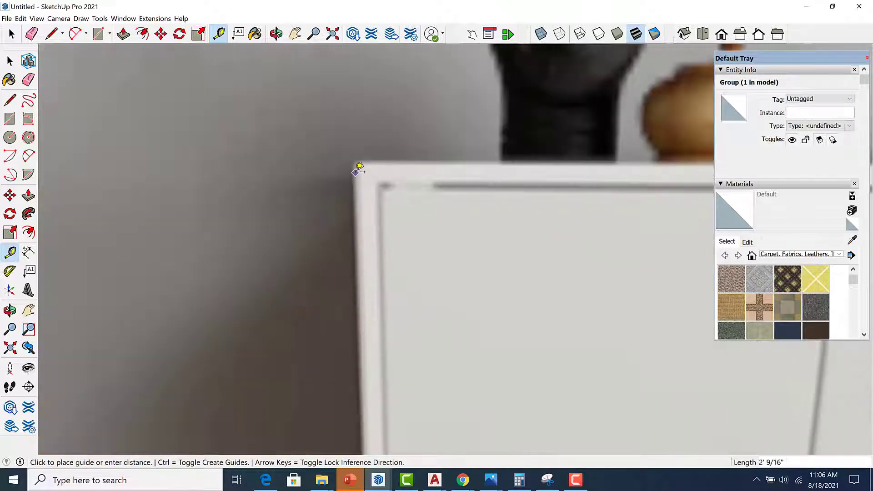
scroll(359, 164, "up", 2)
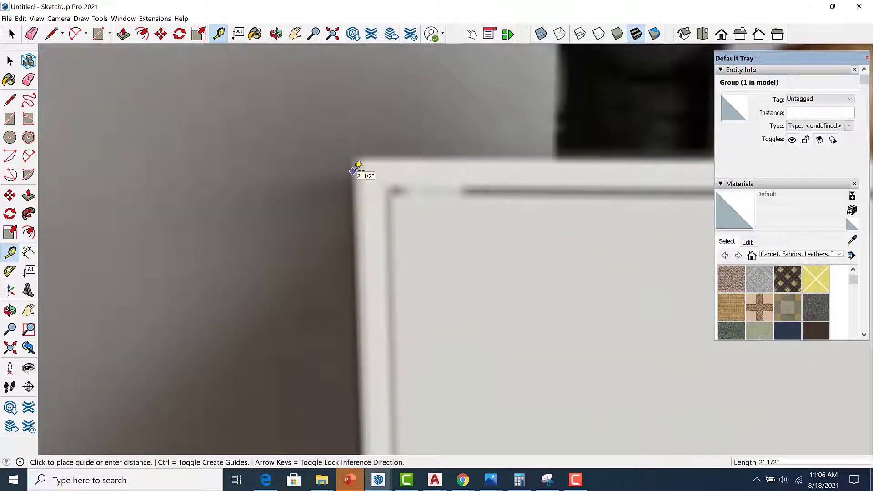
left_click(353, 171)
Place a second vertical guide 27.5" from the guide on the cabinet's left side, towards its right side.
scroll(376, 261, "down", 1)
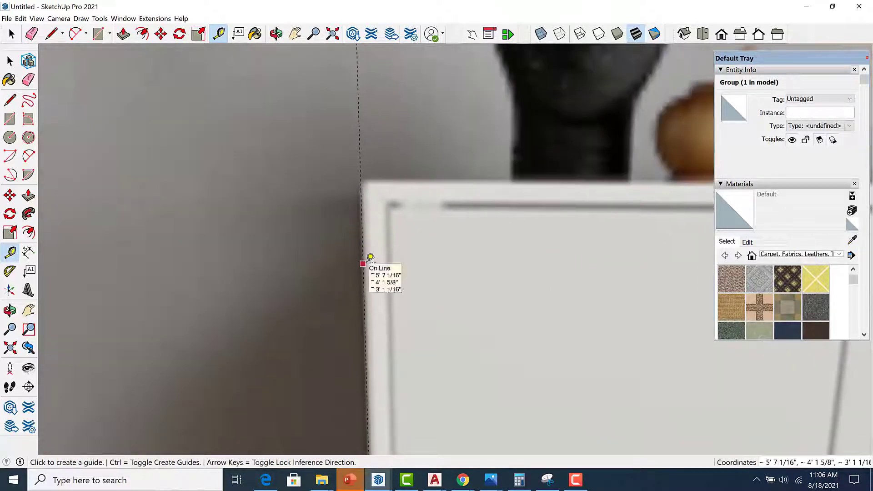
left_click(365, 262)
scroll(394, 261, "down", 4)
scroll(403, 253, "down", 6)
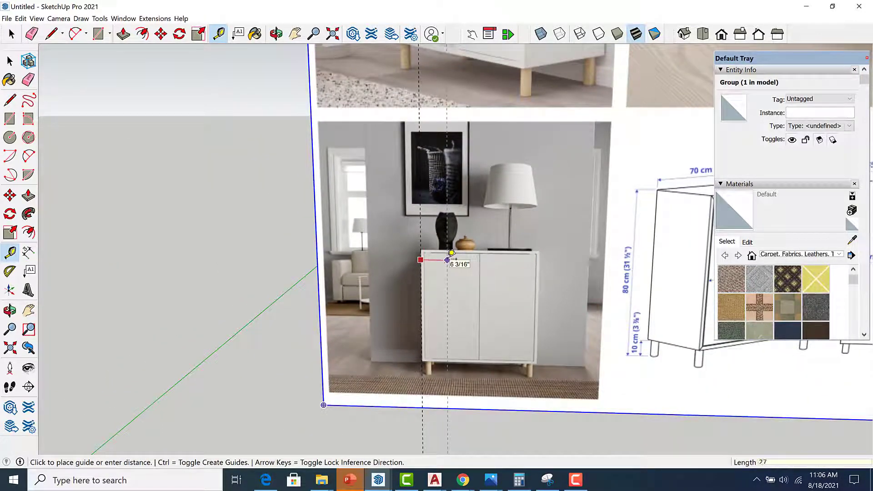
left_click(536, 253)
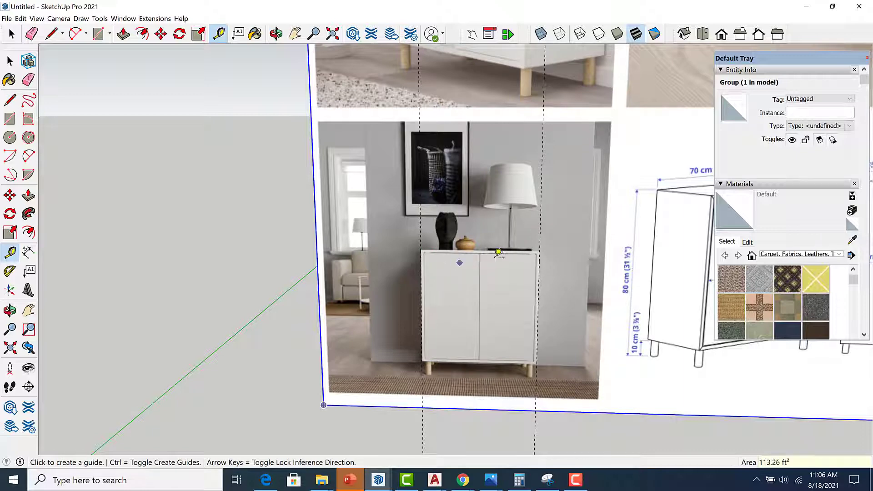
Place a horizontal guide along the photographed cabinet's top edge, offset about 3' 3 7/16" from the image's bottom edge.
scroll(501, 213, "up", 2)
scroll(498, 211, "down", 2)
scroll(468, 332, "down", 2)
scroll(473, 351, "up", 2)
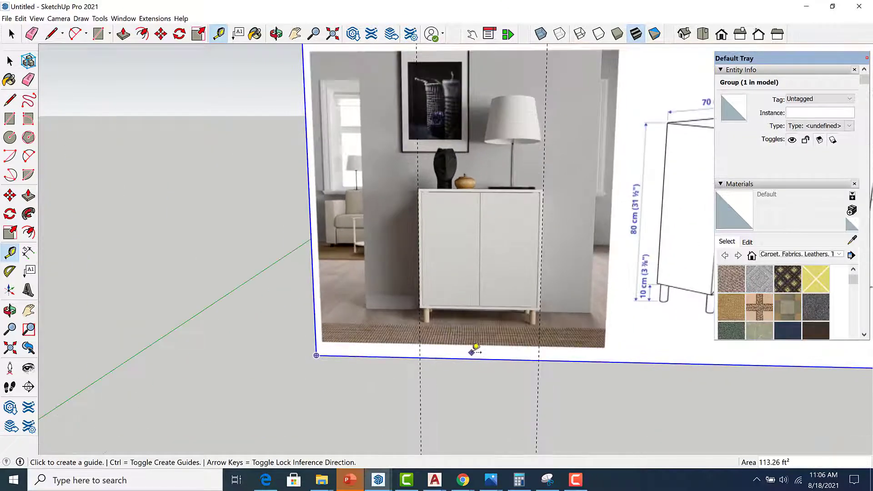
left_click(473, 358)
scroll(382, 200, "up", 6)
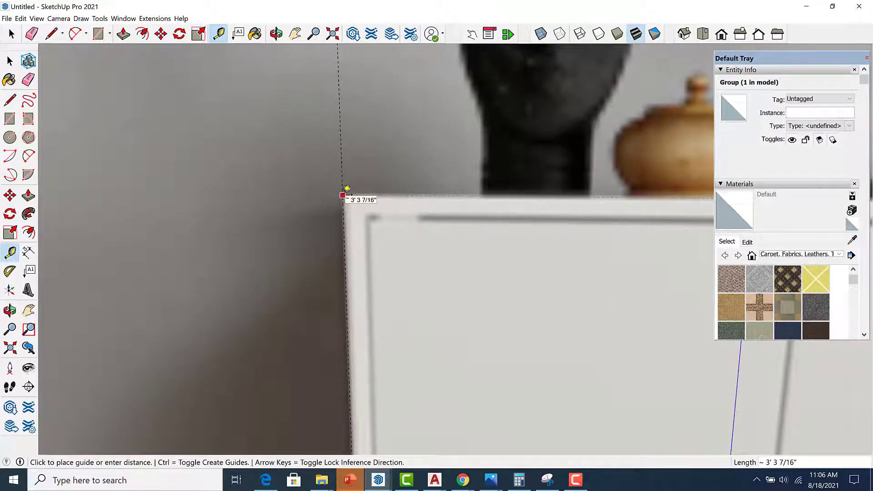
left_click(347, 189)
Compare the guides with the photographed cabinet's outline and examine the overall height dimension in the product drawing.
scroll(397, 182, "down", 8)
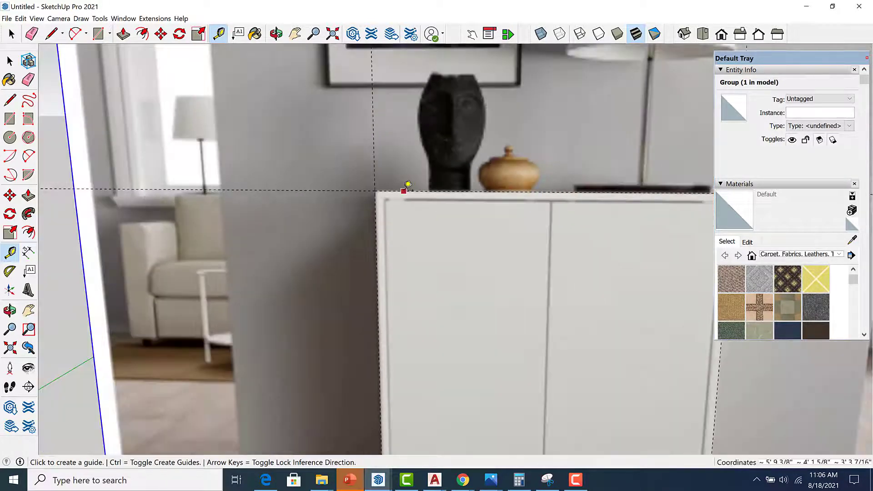
scroll(412, 323, "up", 2)
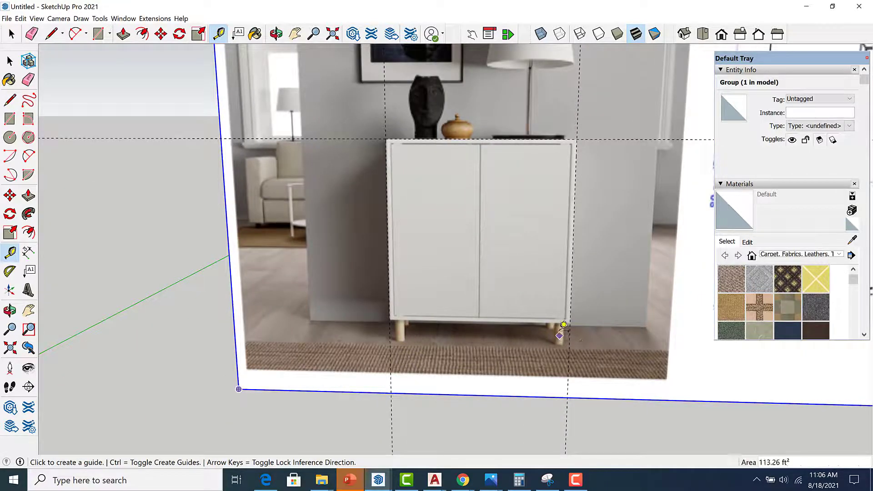
scroll(453, 171, "up", 1)
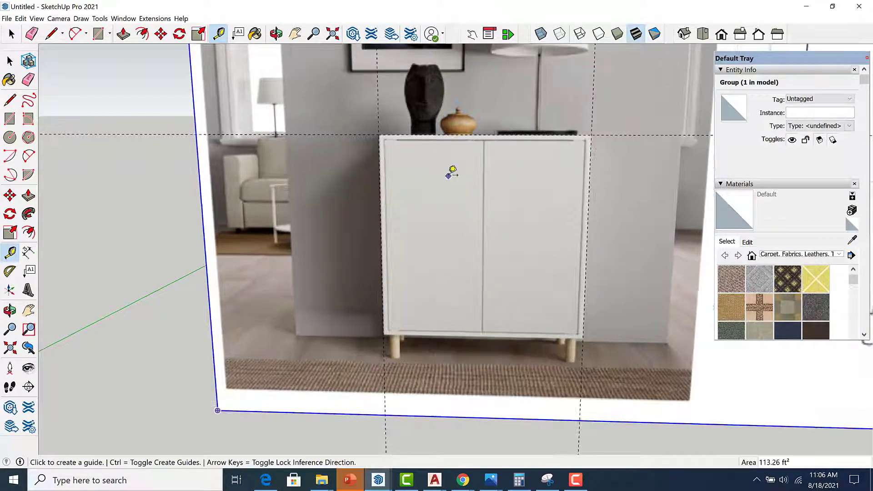
middle_click_drag(467, 146, 468, 146)
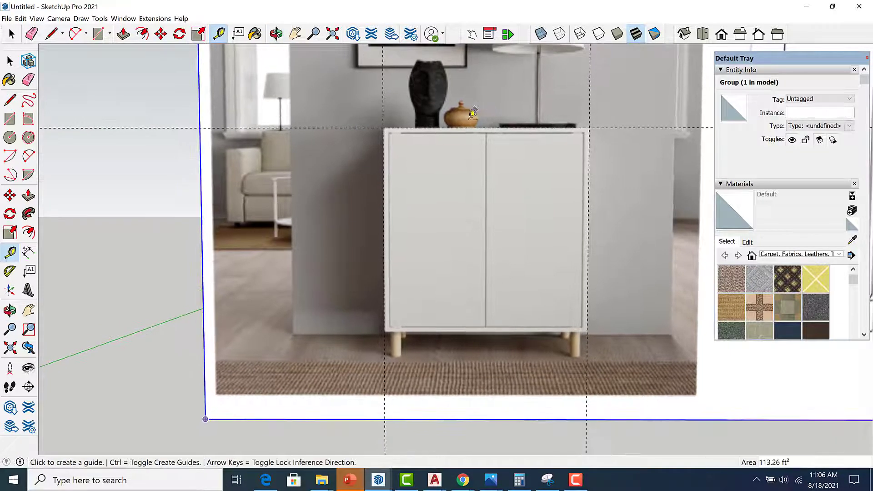
scroll(468, 146, "up", 1)
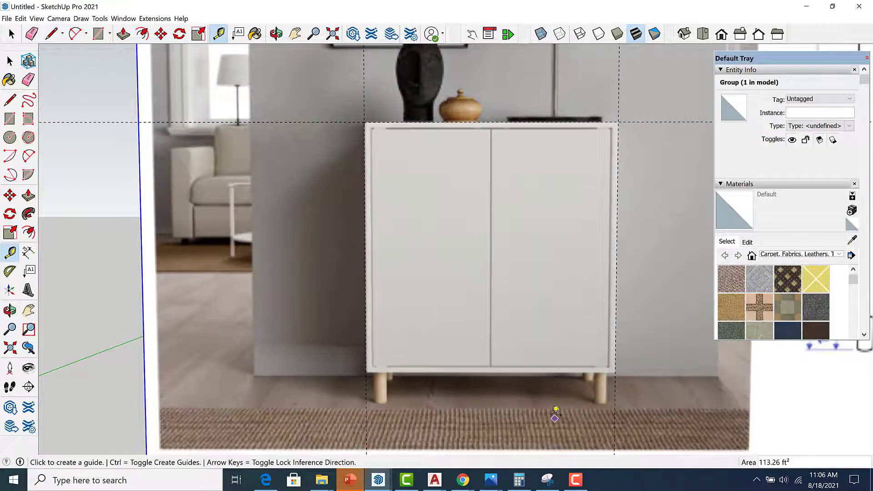
left_click(550, 413)
scroll(394, 121, "down", 5)
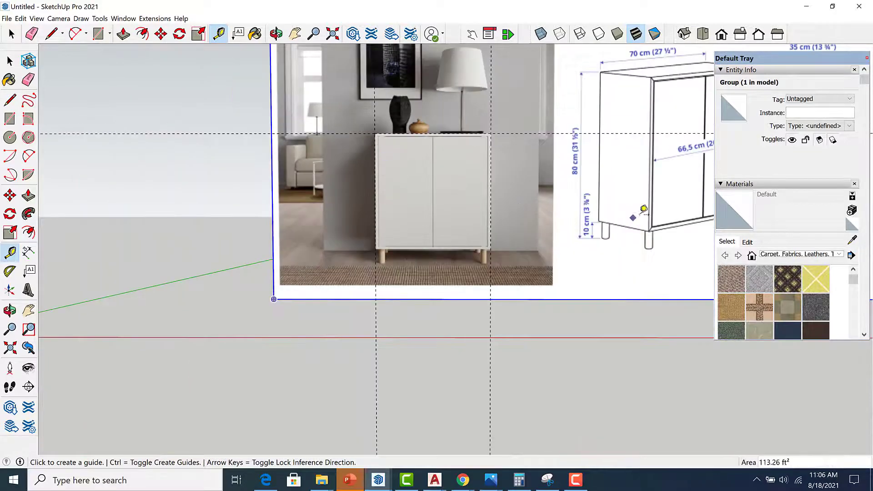
scroll(587, 178, "up", 2)
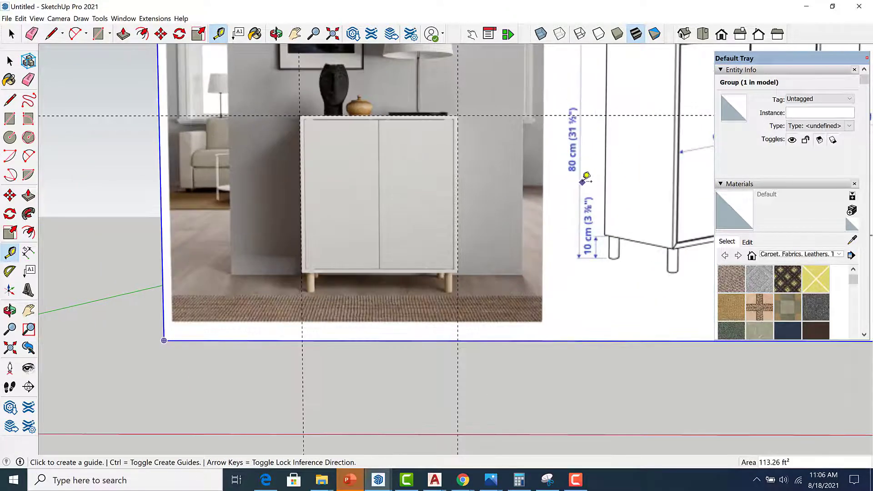
scroll(587, 122, "up", 4)
scroll(587, 123, "down", 3)
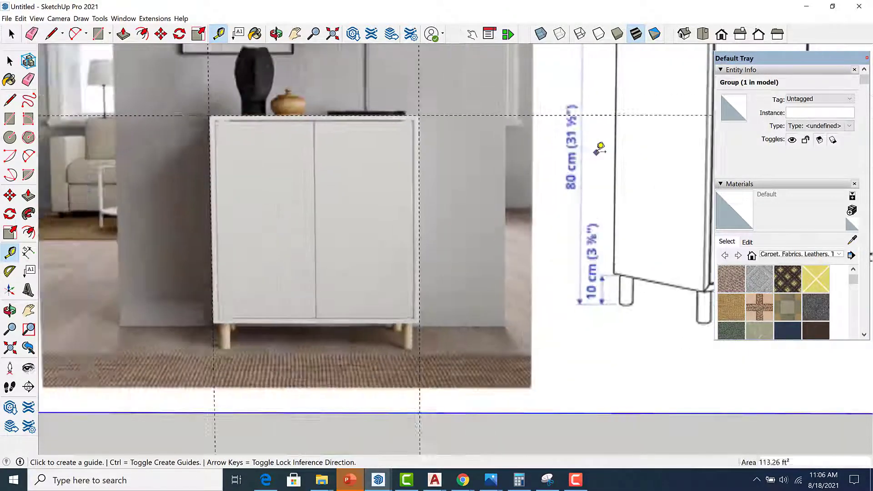
Place a horizontal guide 31.5" below the guide on the cabinet's top edge.
scroll(337, 114, "up", 4)
left_click(335, 112)
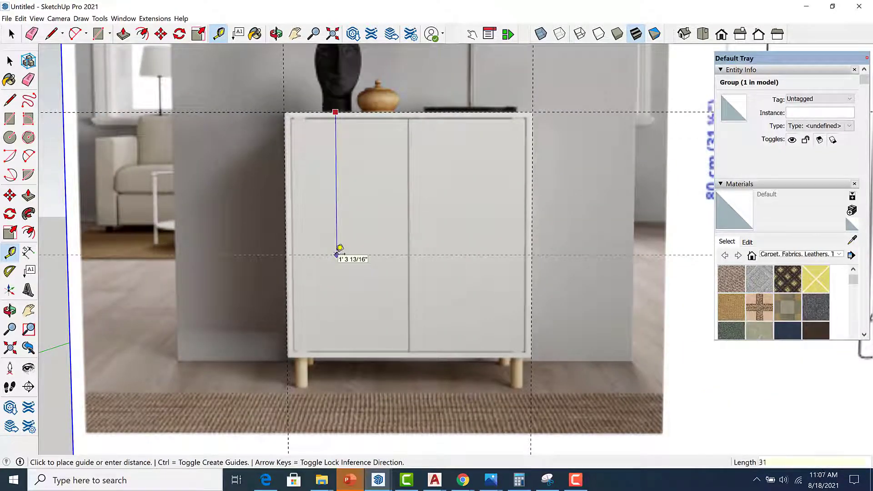
left_click(338, 249)
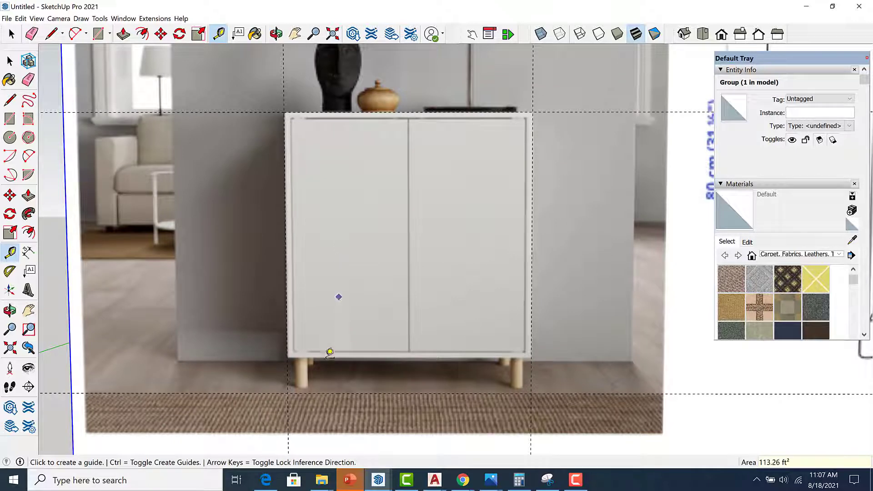
Compare the lower horizontal guide with the ends of the cabinet's legs and examine the leg height dimension in the drawing.
scroll(320, 392, "up", 5)
scroll(291, 364, "down", 2)
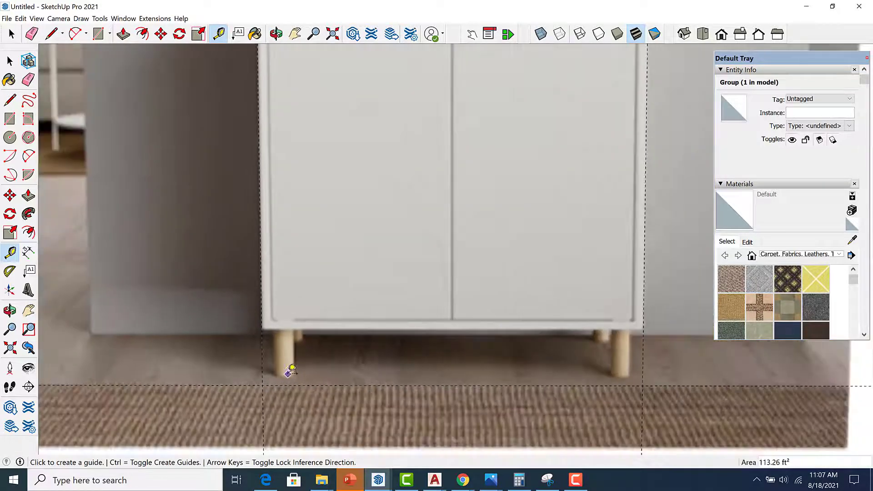
scroll(293, 382, "down", 1)
scroll(294, 382, "down", 3)
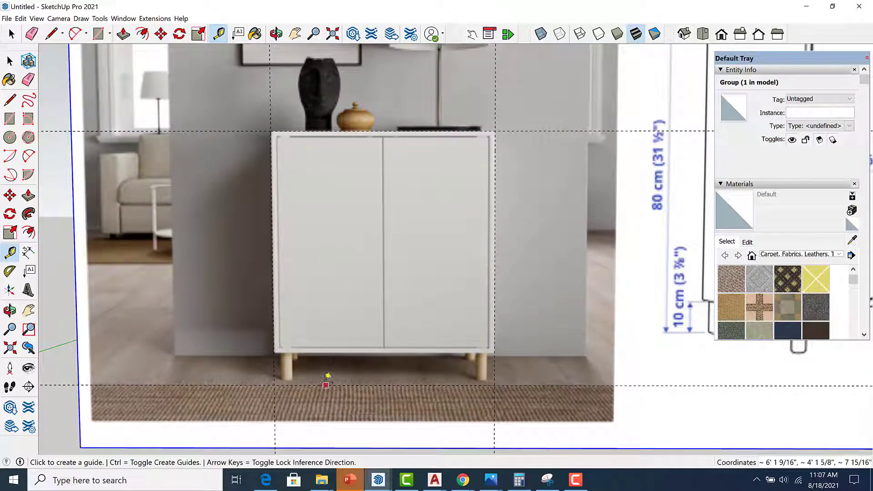
scroll(306, 382, "up", 2)
scroll(300, 382, "down", 3)
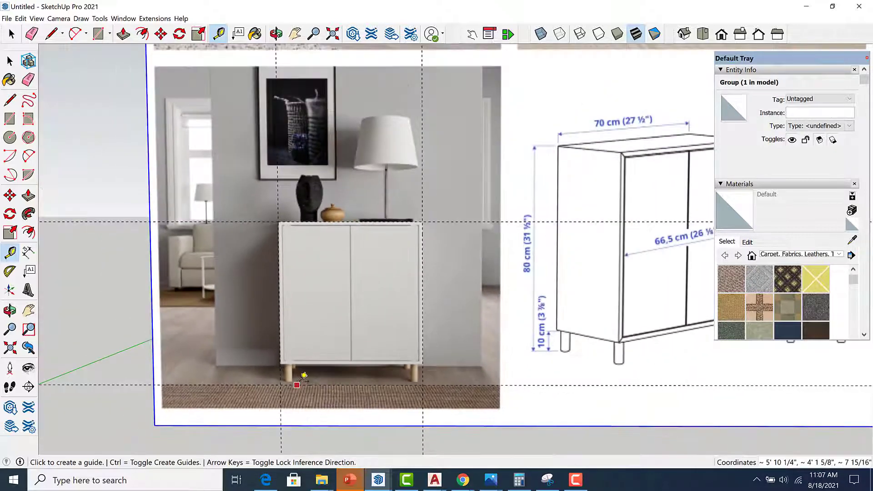
scroll(418, 383, "up", 3)
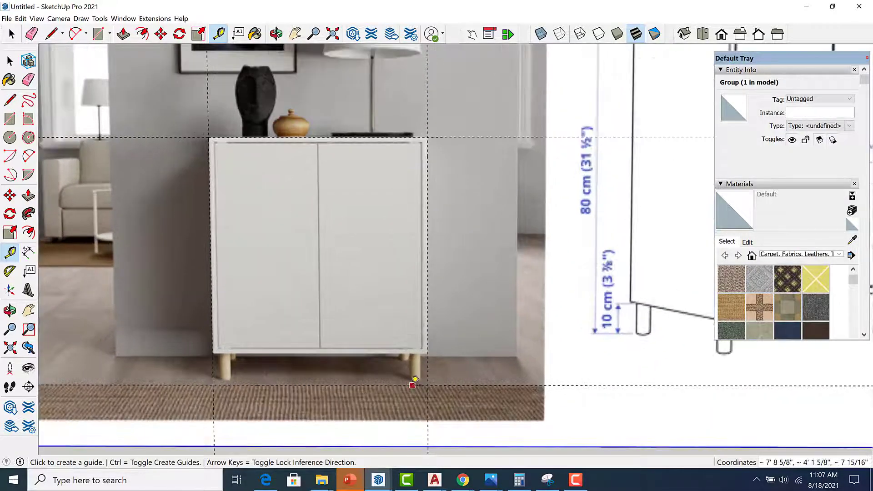
scroll(414, 378, "down", 2)
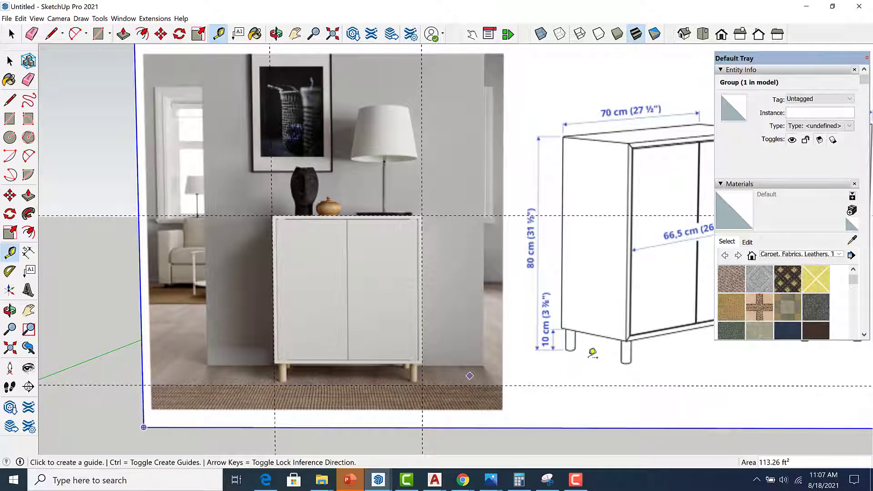
scroll(584, 354, "up", 2)
scroll(558, 292, "up", 2)
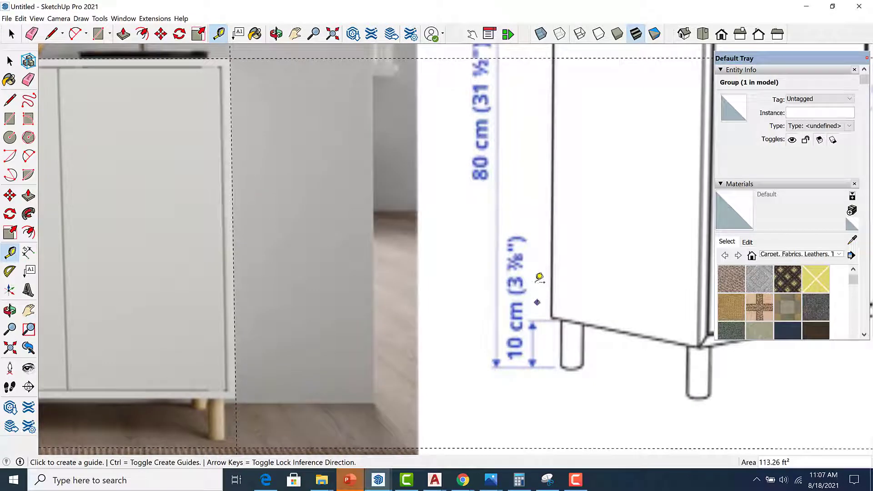
Place a horizontal guide 3 7/8" above the lowest horizontal guide to mark the height of the cabinet's legs.
scroll(537, 268, "down", 5)
scroll(273, 358, "up", 3)
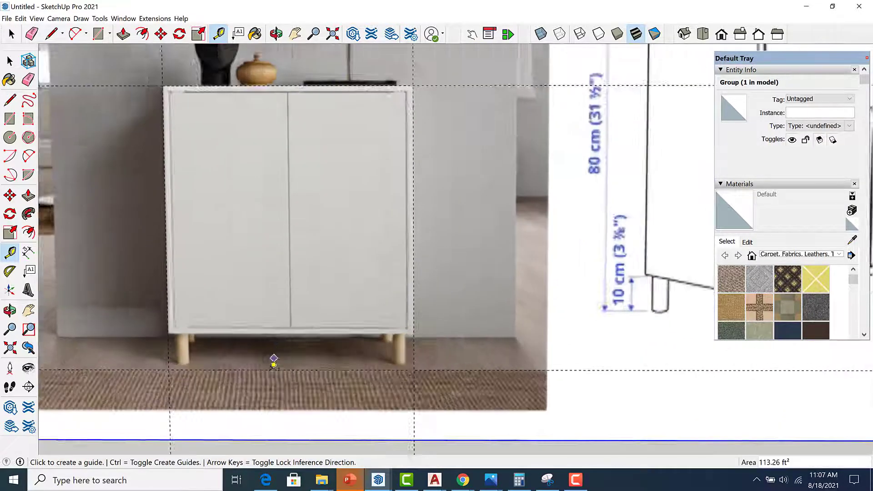
left_click(265, 369)
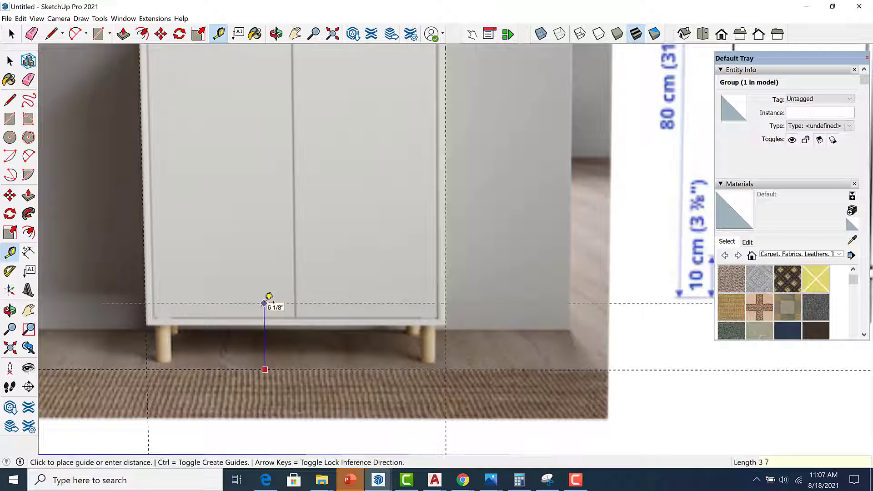
left_click(269, 297)
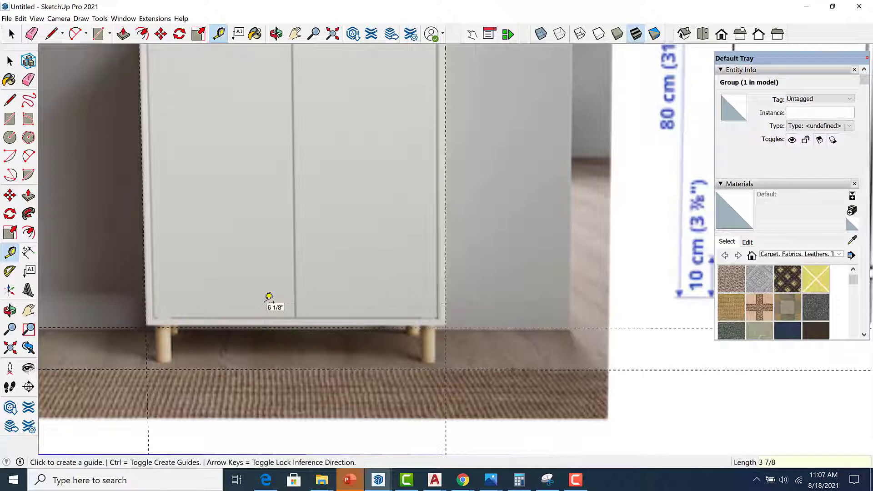
Compare the guides with the photographed cabinet's bottom edge, legs and upper corners.
scroll(318, 346, "up", 2)
scroll(398, 337, "up", 2)
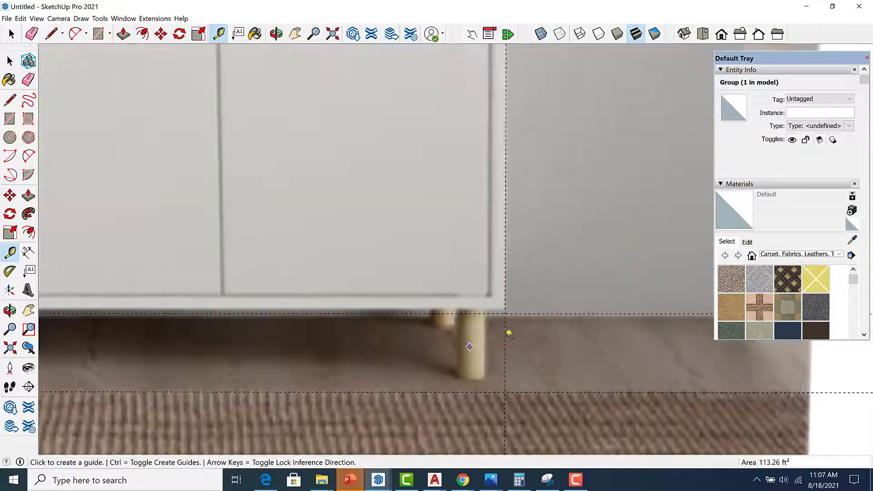
key("space")
scroll(514, 306, "down", 2)
scroll(482, 332, "down", 3)
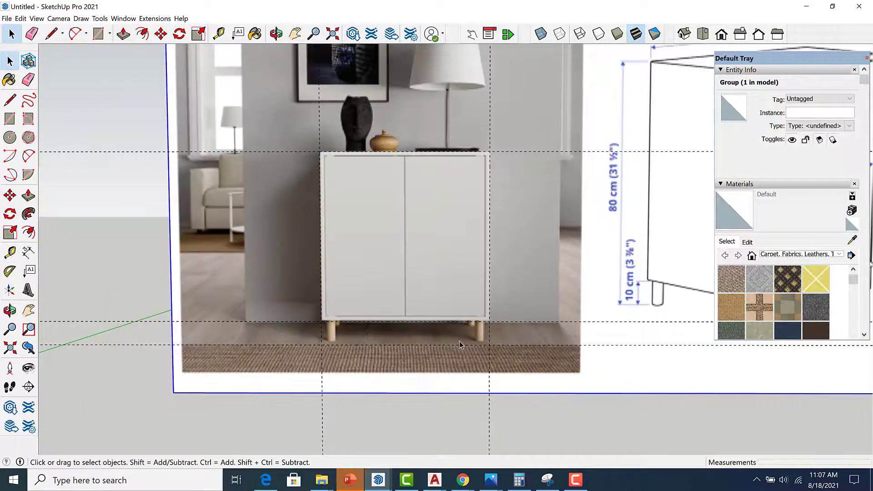
scroll(296, 165, "up", 3)
scroll(267, 172, "down", 3)
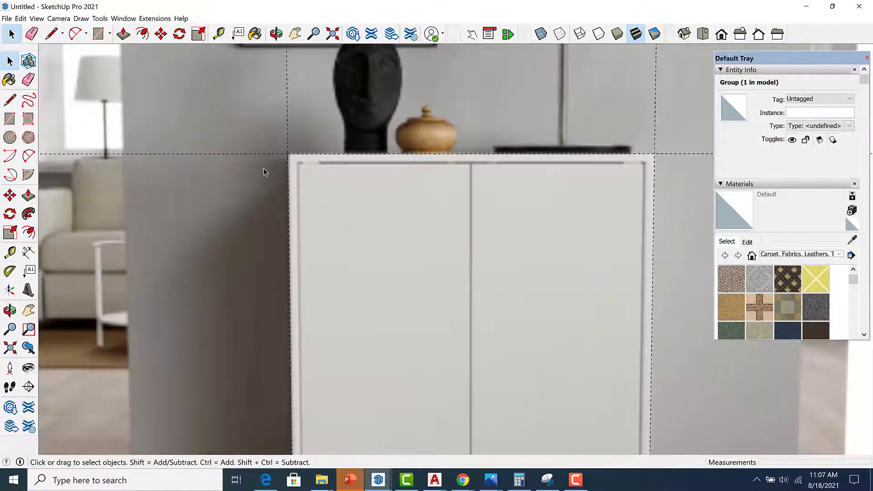
scroll(377, 393, "down", 2)
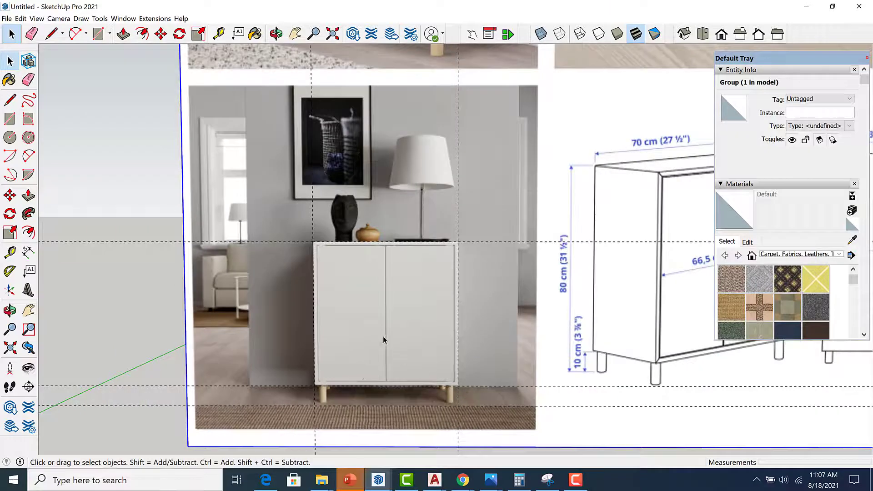
Measure the thickness of the photographed cabinet's side panel near its upper-left corner, without placing a guide.
left_click(9, 252)
scroll(319, 261, "up", 3)
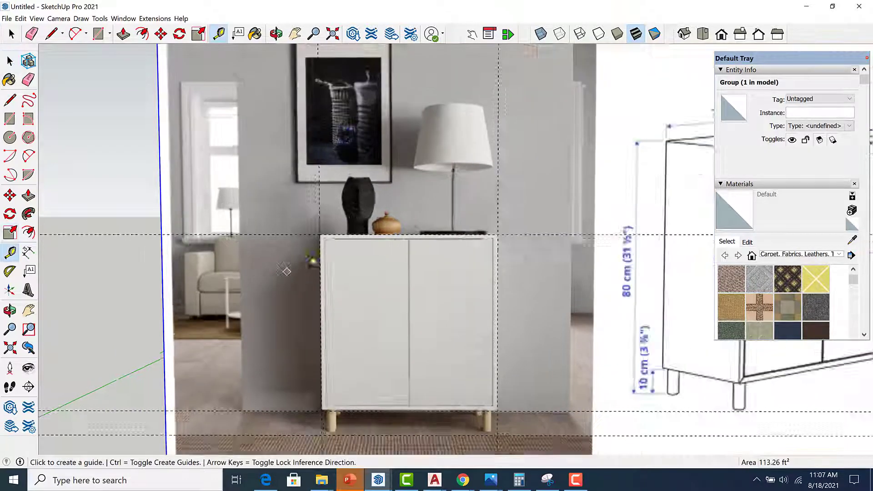
scroll(332, 249, "down", 3)
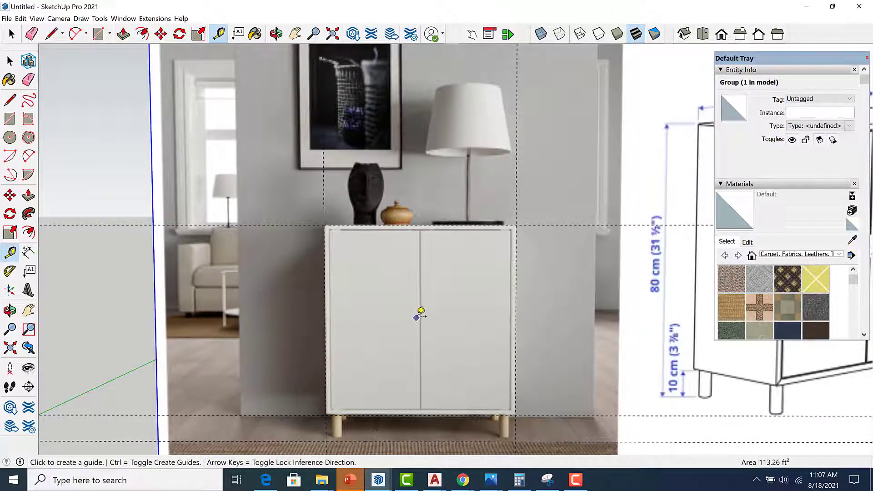
scroll(446, 255, "up", 3)
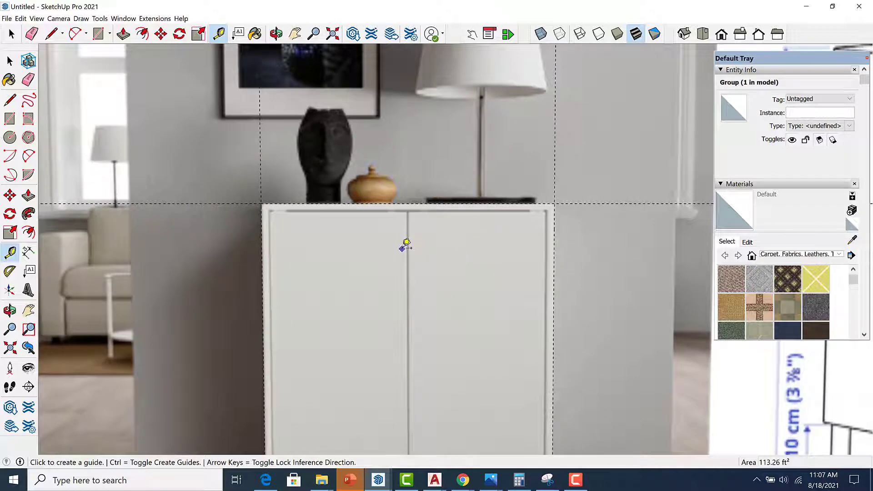
scroll(309, 224, "up", 5)
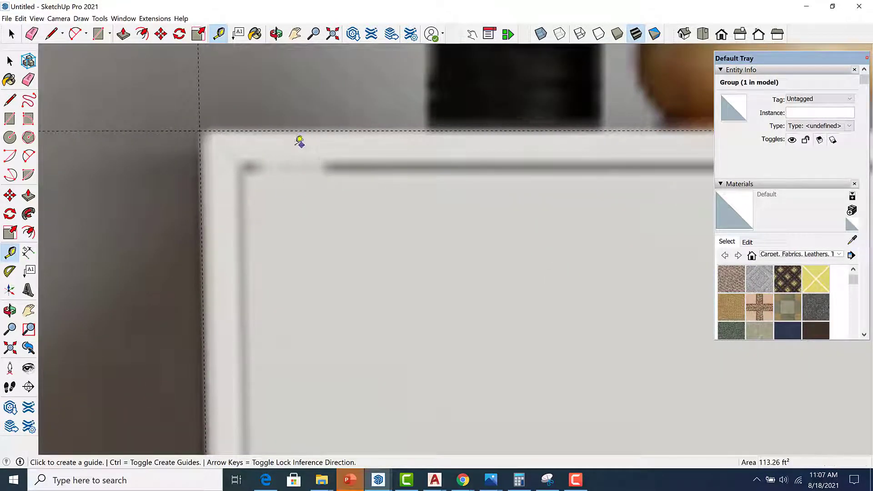
scroll(212, 269, "up", 1)
left_click(200, 276)
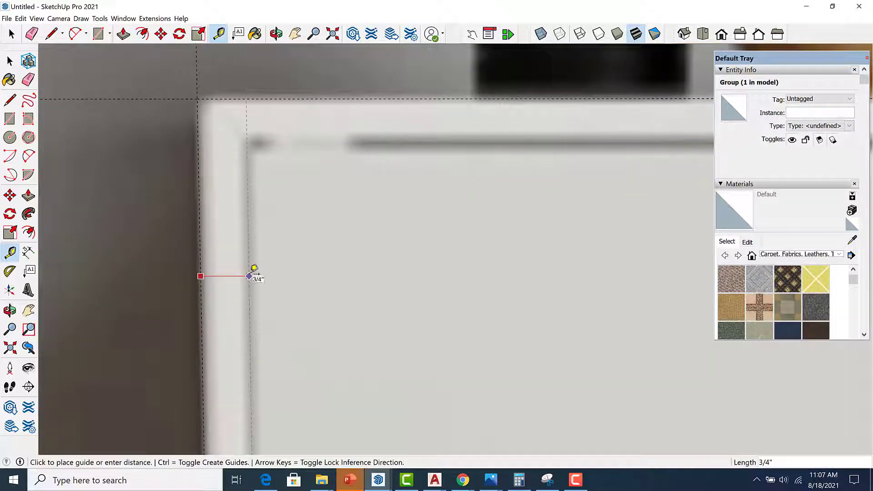
scroll(250, 271, "down", 8)
key("space")
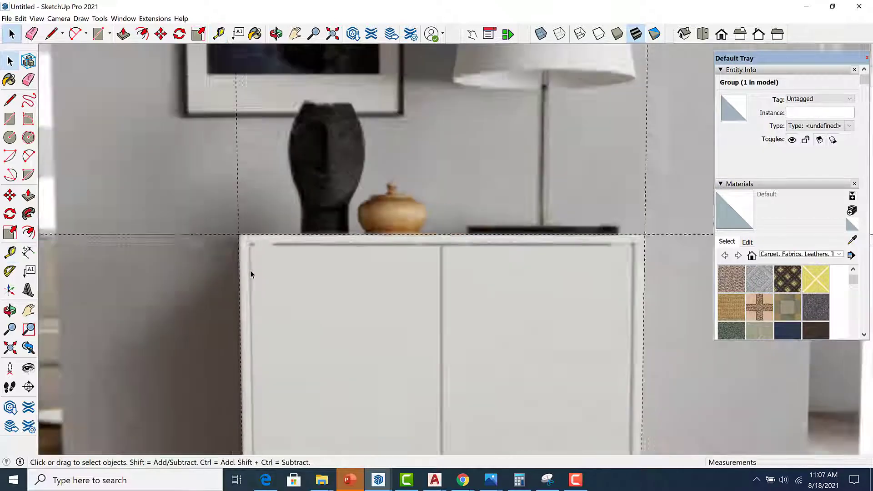
scroll(305, 287, "down", 2)
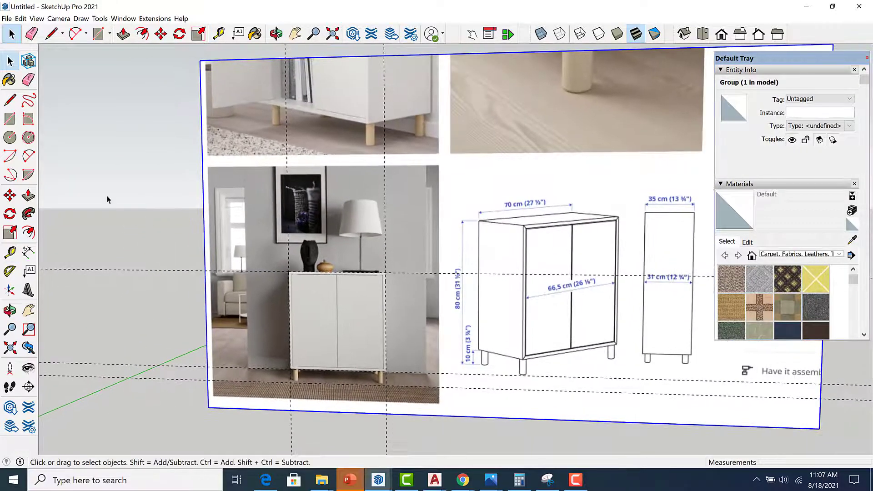
Draw a rectangle of about 2' 3 1/2" by 2' 3 5/8" over the photographed cabinet's body, between the guide intersections.
key("r")
scroll(282, 277, "up", 3)
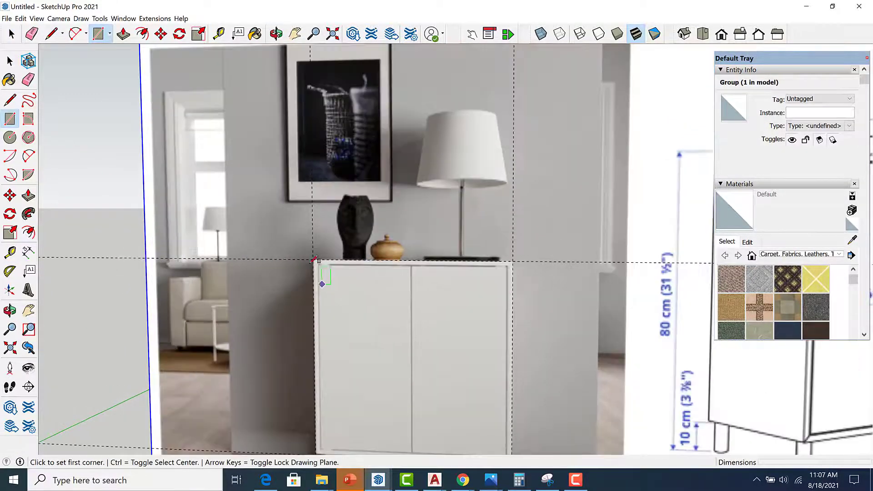
left_click(313, 259)
scroll(313, 259, "down", 2)
scroll(409, 318, "up", 3)
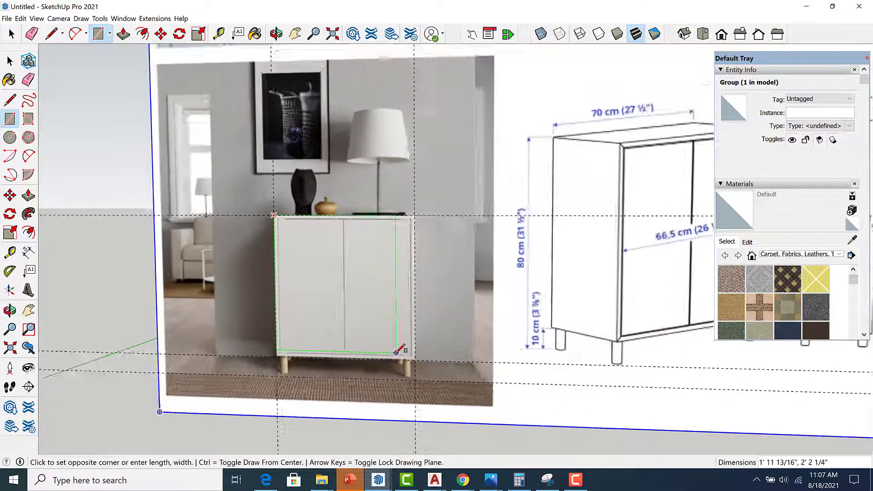
left_click(419, 361)
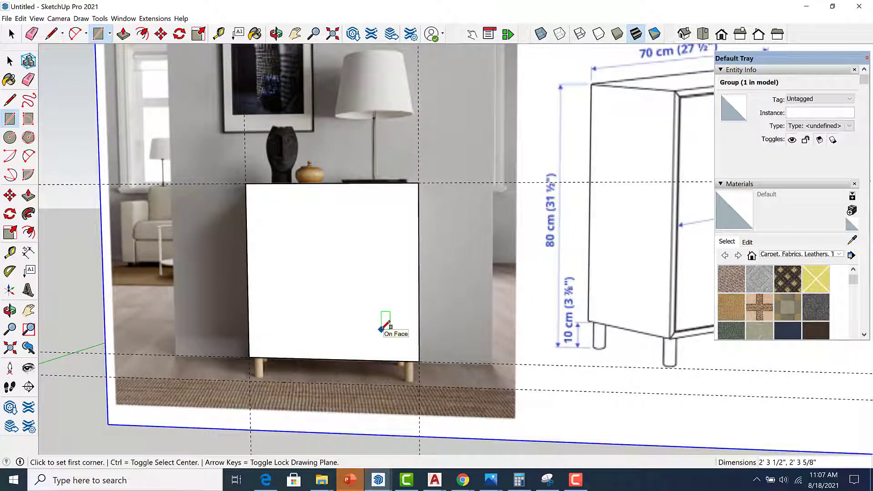
Offset the cabinet rectangle's outline inward by 0.75" to form the front frame.
key("space")
key("f")
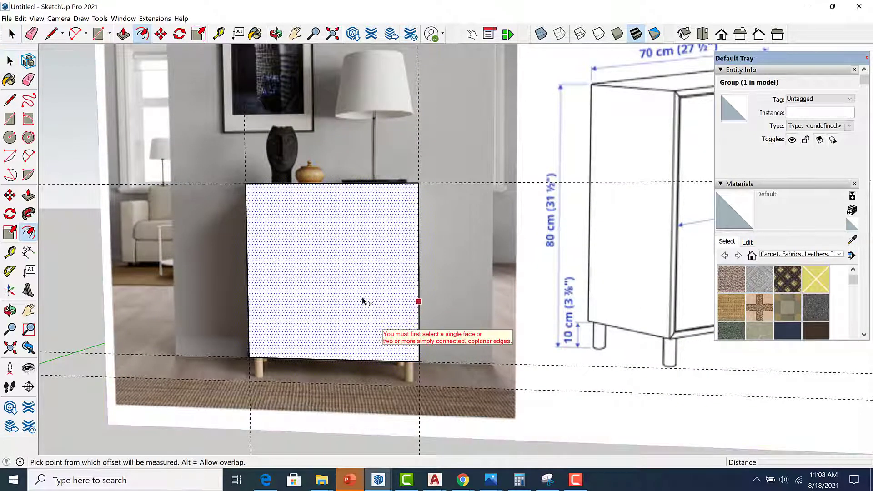
left_click(363, 292)
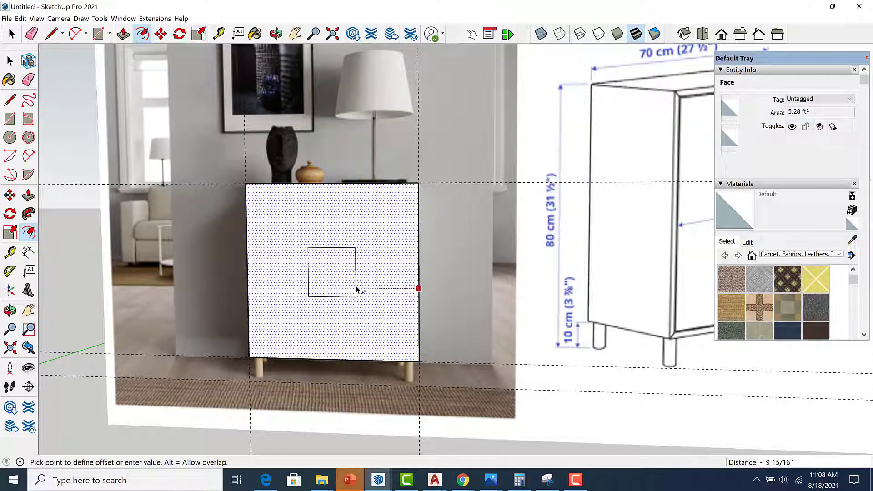
key("Return")
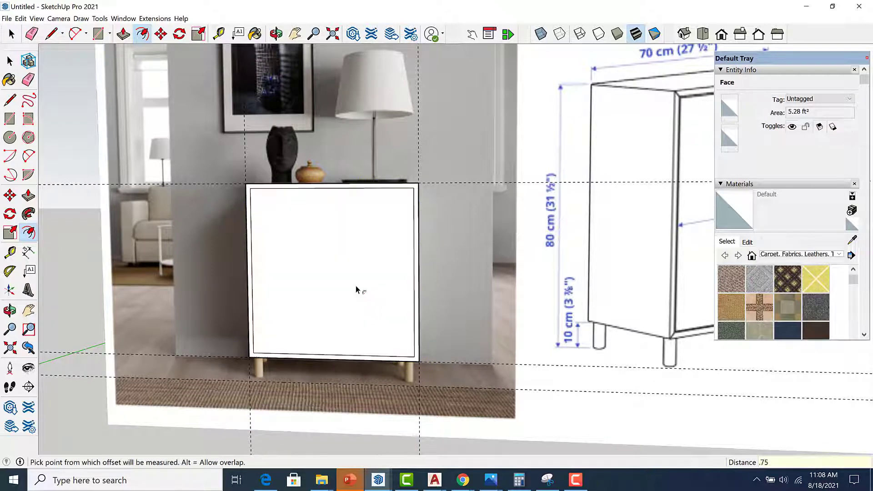
Push/Pull the frame face out 13 3/4" to match the cabinet depth given in the product drawing.
middle_click_drag(366, 293, 335, 295)
scroll(394, 212, "up", 5)
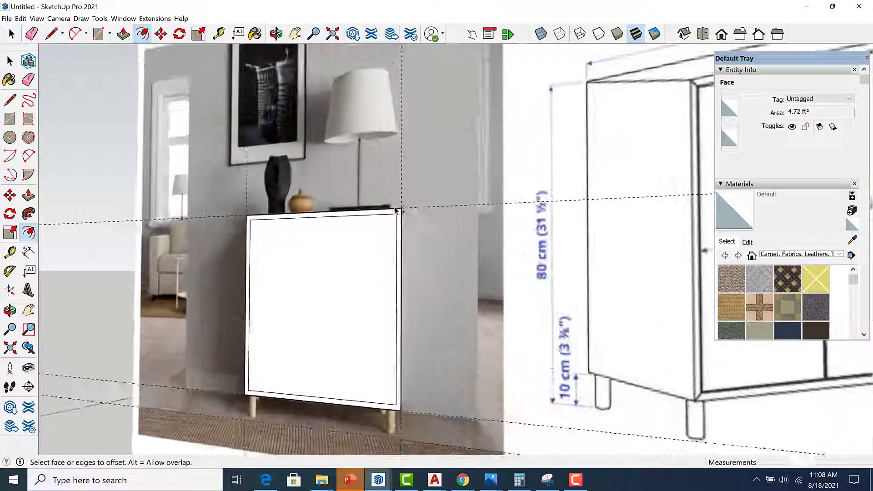
key("space")
key("p")
scroll(394, 211, "up", 3)
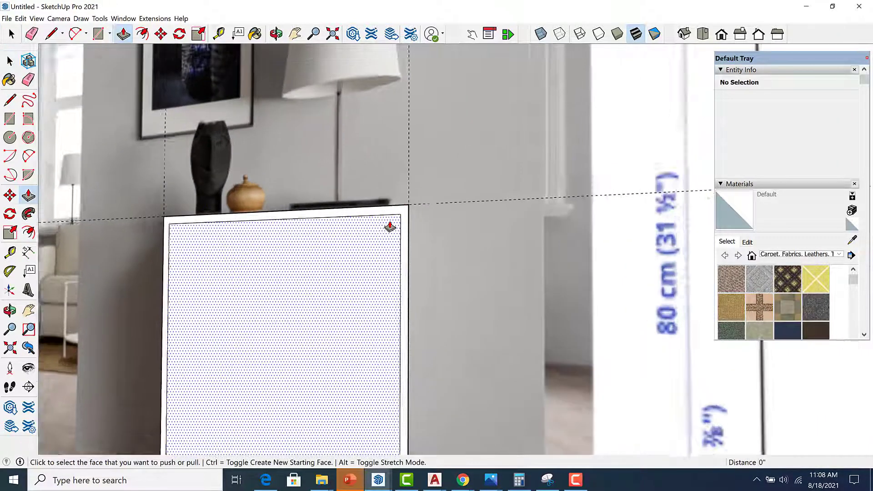
left_click(390, 212)
scroll(361, 222, "down", 5)
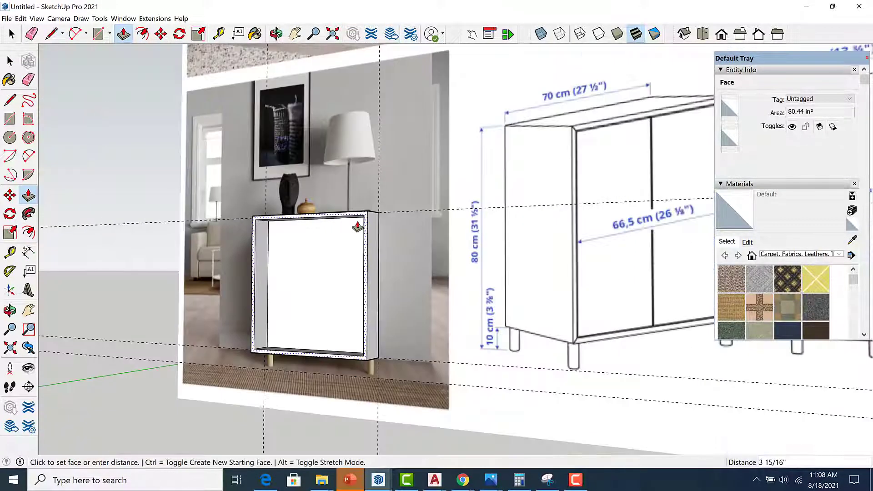
scroll(445, 309, "down", 5)
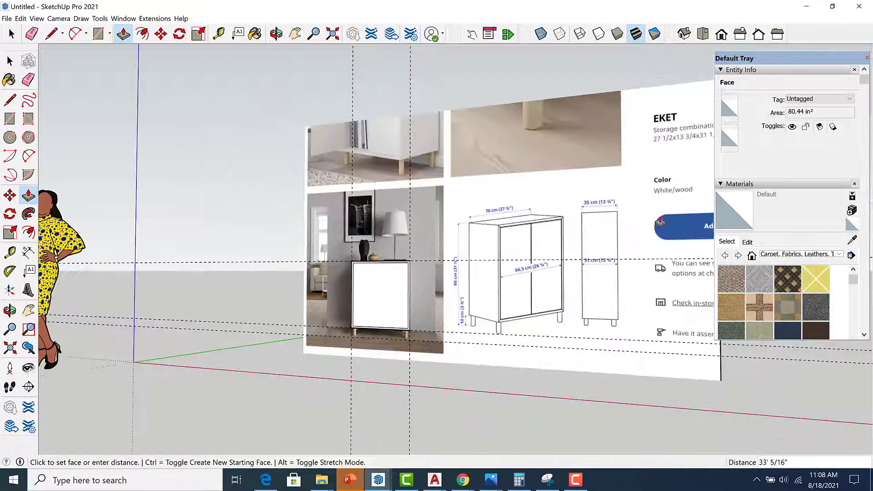
scroll(597, 211, "up", 2)
scroll(597, 212, "up", 5)
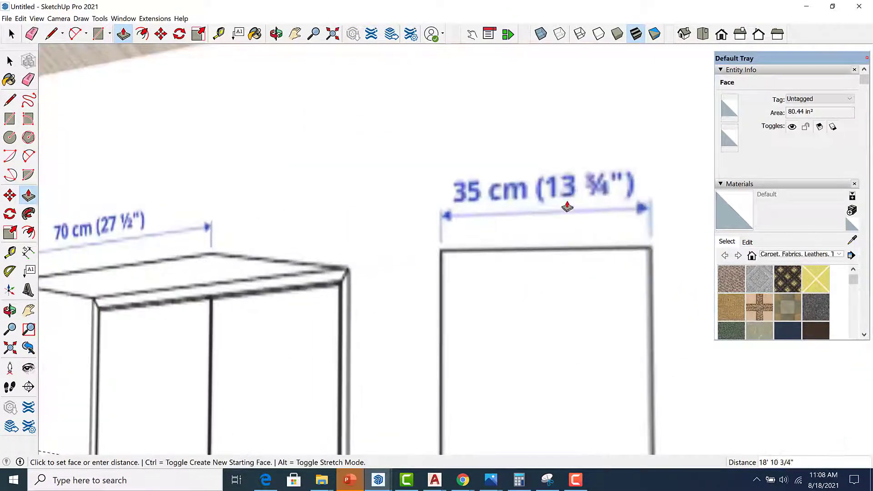
scroll(597, 207, "down", 5)
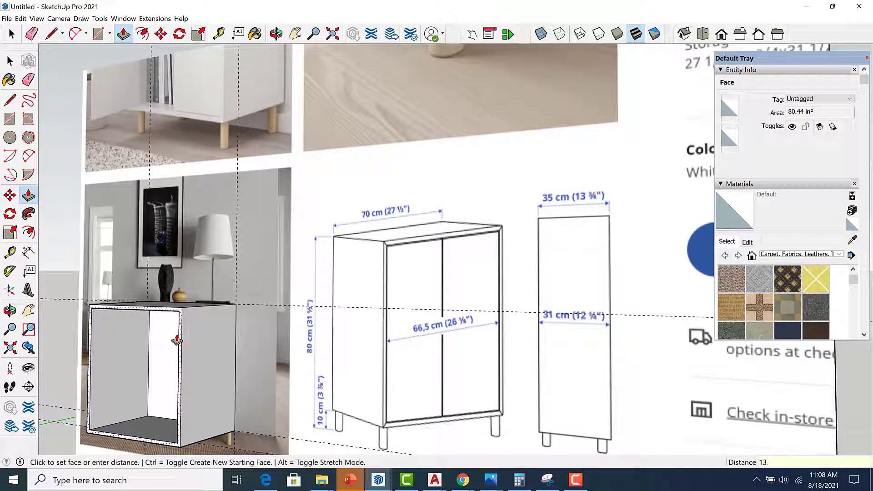
key("Return")
scroll(168, 339, "up", 4)
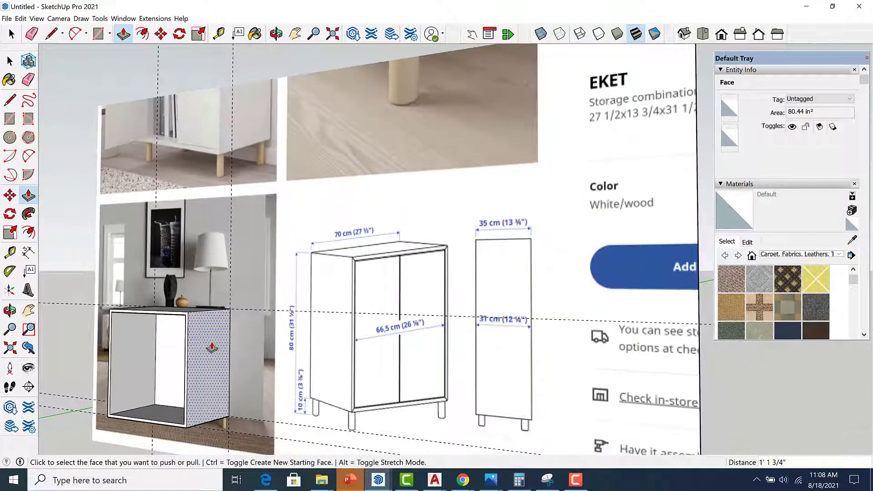
key("space")
Push/Pull the inner back face of the cabinet by 0.25" to give the back panel thickness.
scroll(171, 323, "down", 4)
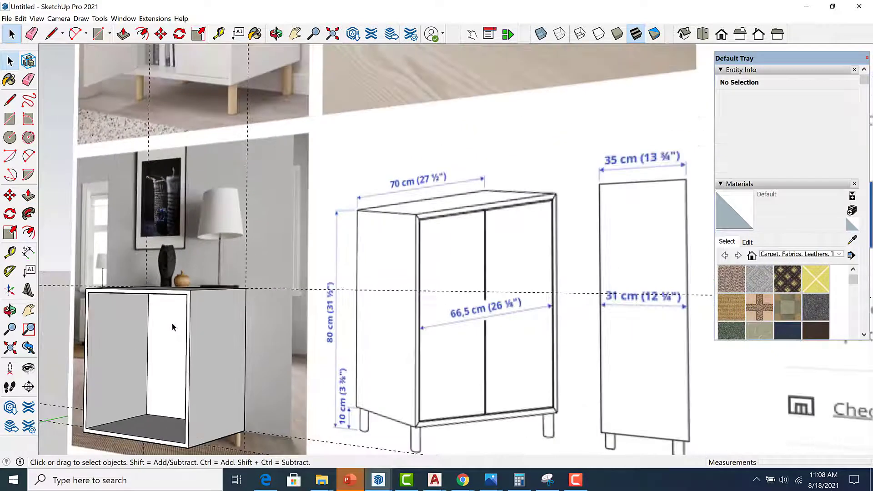
middle_click_drag(171, 324, 167, 352)
scroll(169, 354, "up", 2)
key("p")
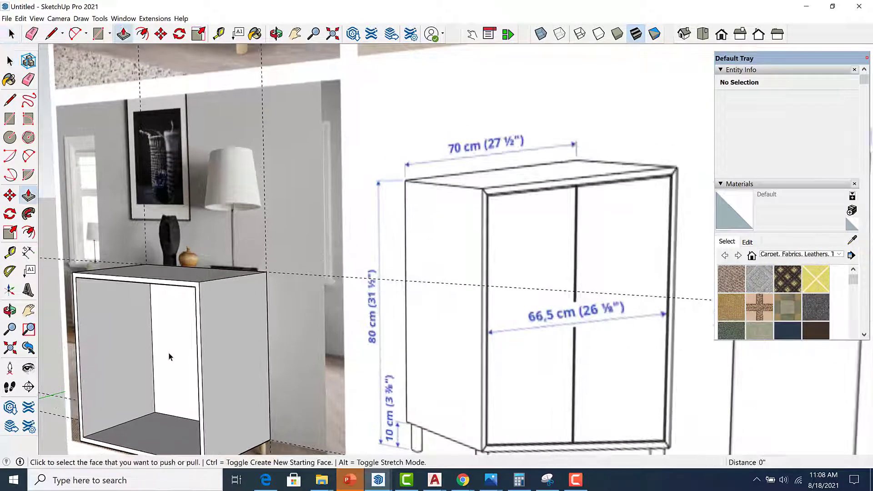
left_click(168, 353)
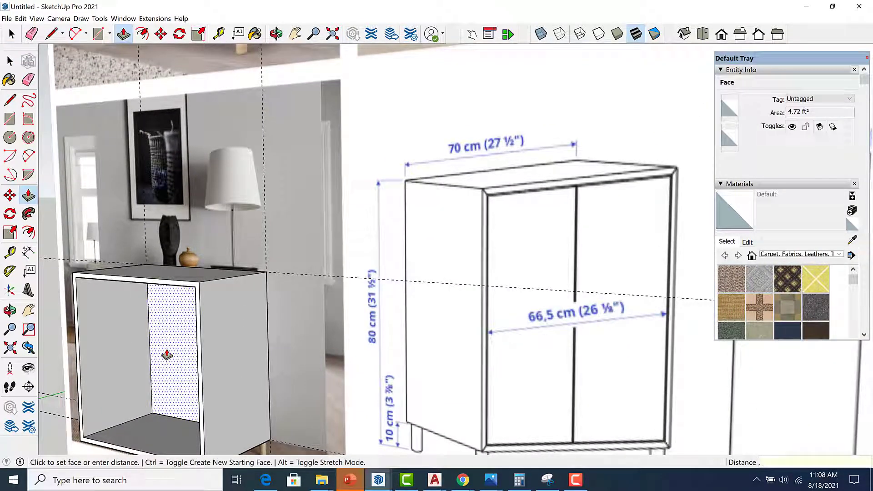
type(".25")
key("Return")
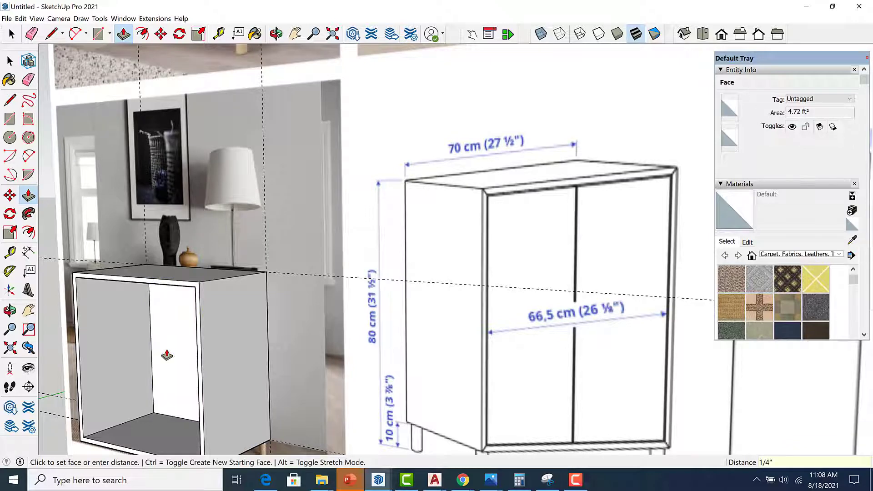
scroll(167, 355, "down", 3)
middle_click_drag(167, 355, 193, 338)
key("space")
Select all the connected geometry of the cabinet box and make it a group.
scroll(281, 336, "down", 3)
scroll(193, 339, "up", 3)
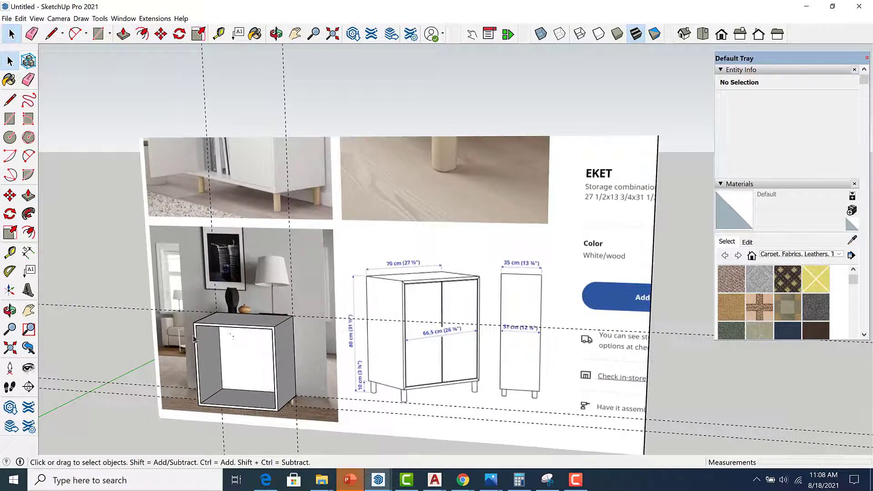
triple_click(230, 325)
right_click(230, 324)
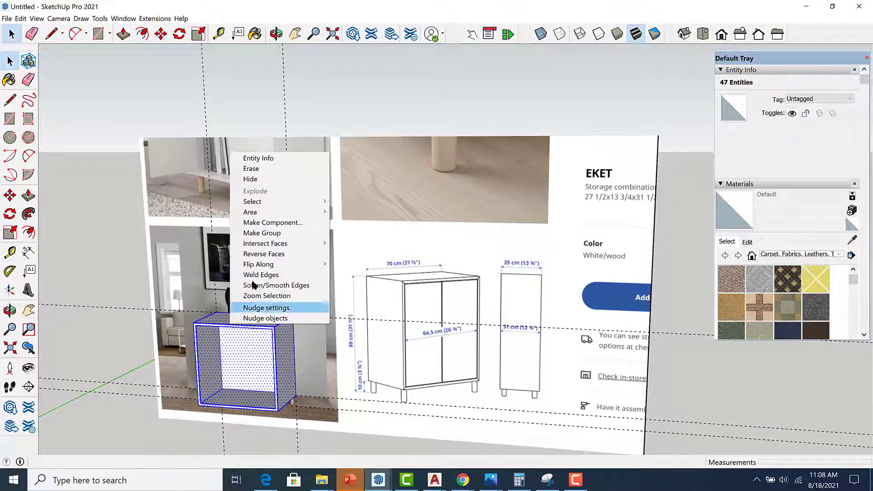
left_click(269, 232)
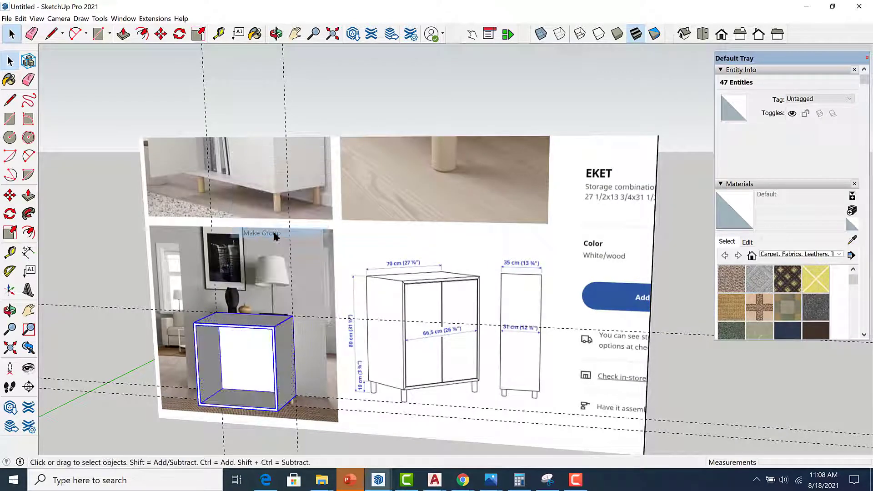
Paint the cabinet box group white with Color M00 from the Colors material collection.
left_click(839, 254)
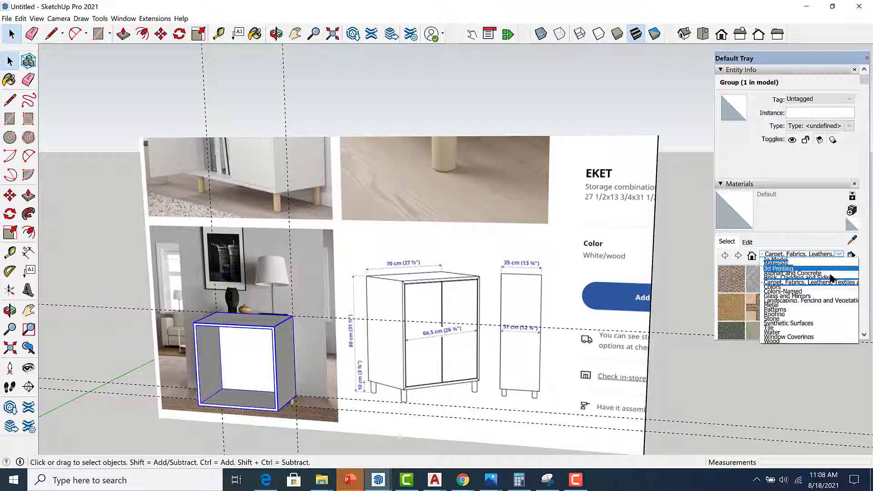
left_click(807, 288)
scroll(803, 324, "down", 10)
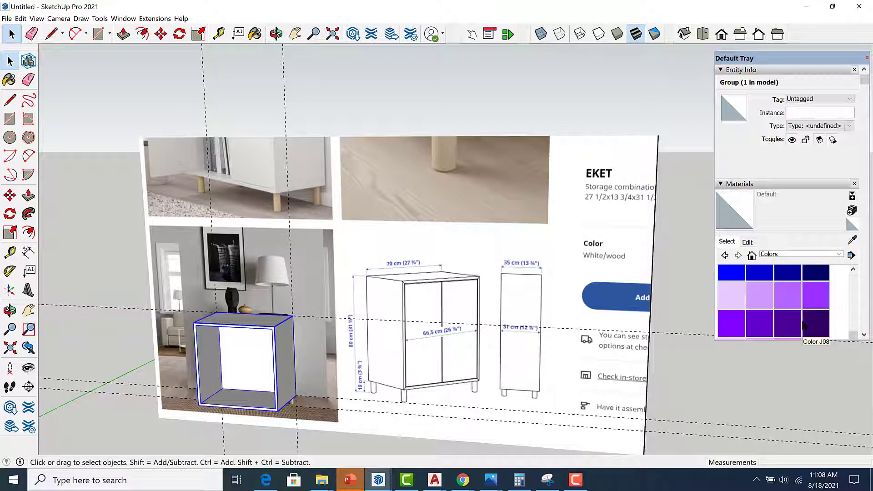
scroll(802, 325, "down", 8)
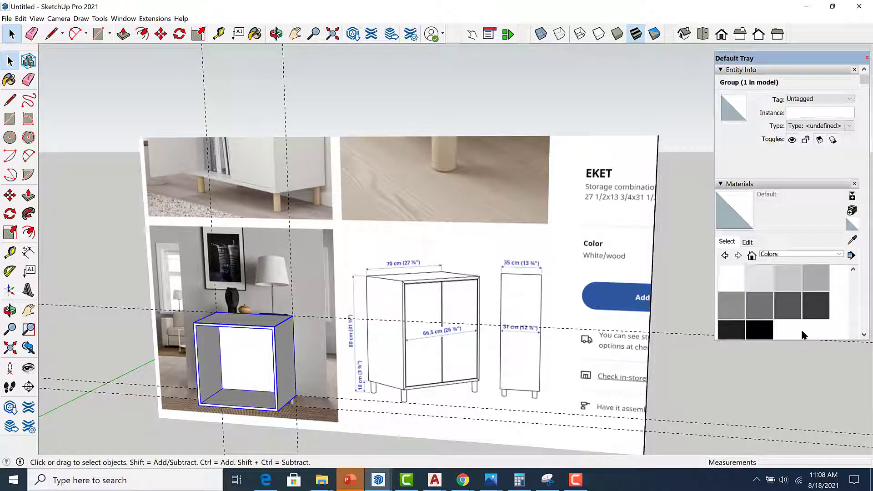
scroll(801, 328, "up", 1)
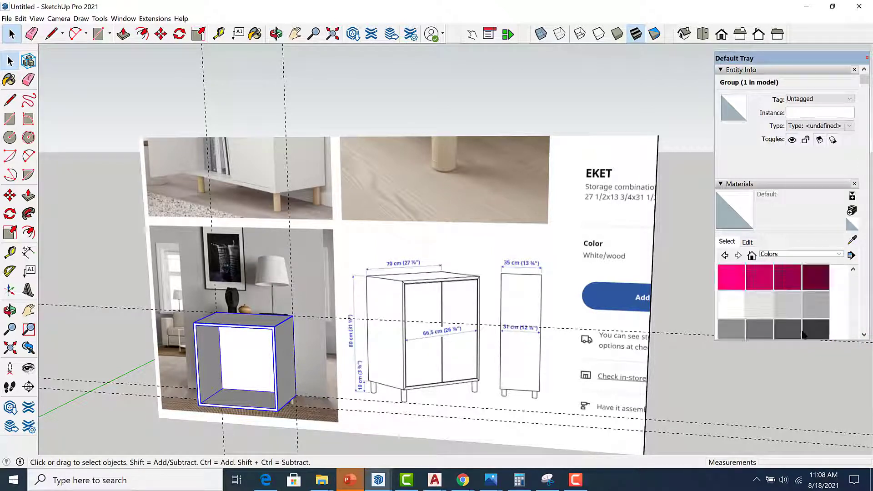
left_click(732, 305)
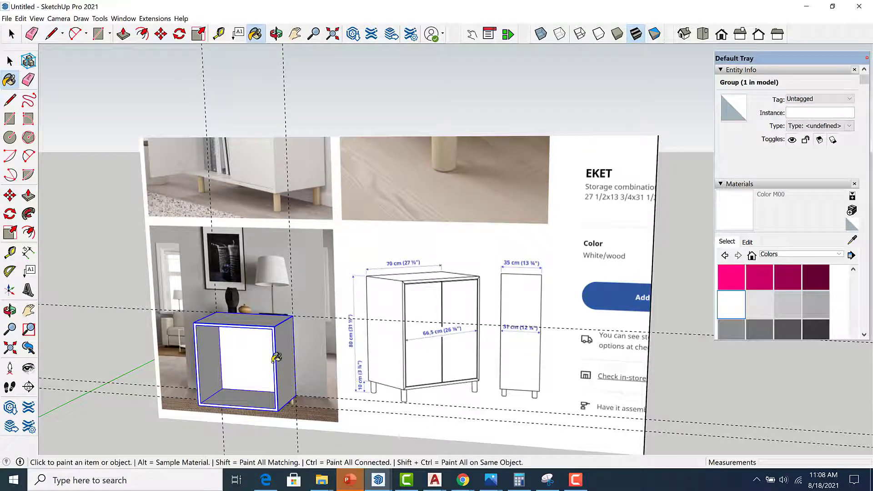
left_click(253, 318)
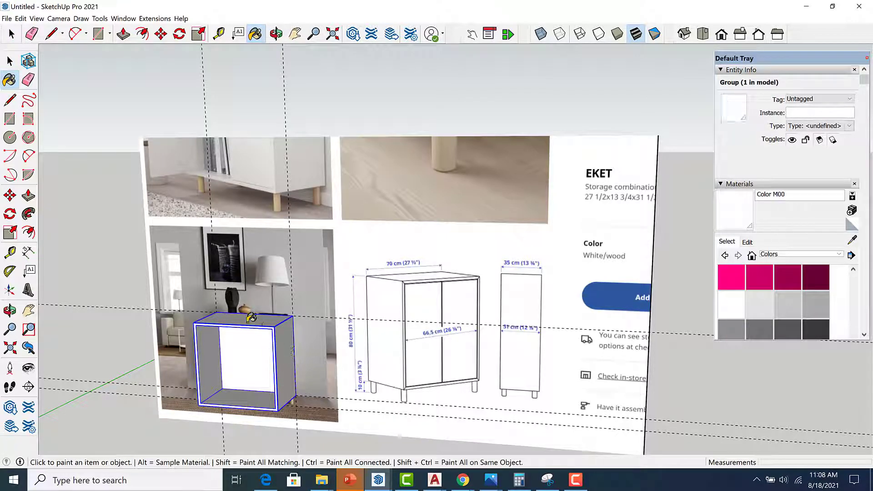
middle_click_drag(237, 344, 314, 269)
scroll(244, 343, "down", 3)
key("space")
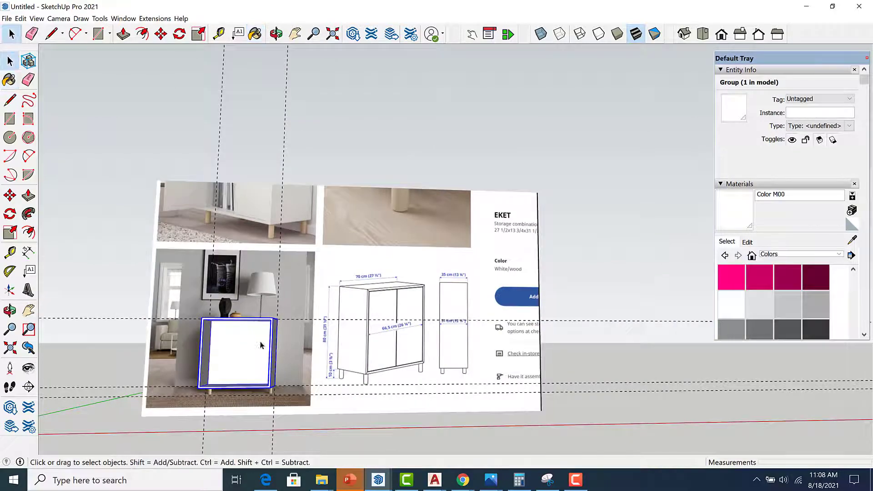
Examine the painted cabinet box from several angles and compare it with the door layout and dimensions in the reference drawing.
scroll(203, 357, "down", 2)
middle_click_drag(203, 359, 223, 448)
scroll(222, 343, "up", 8)
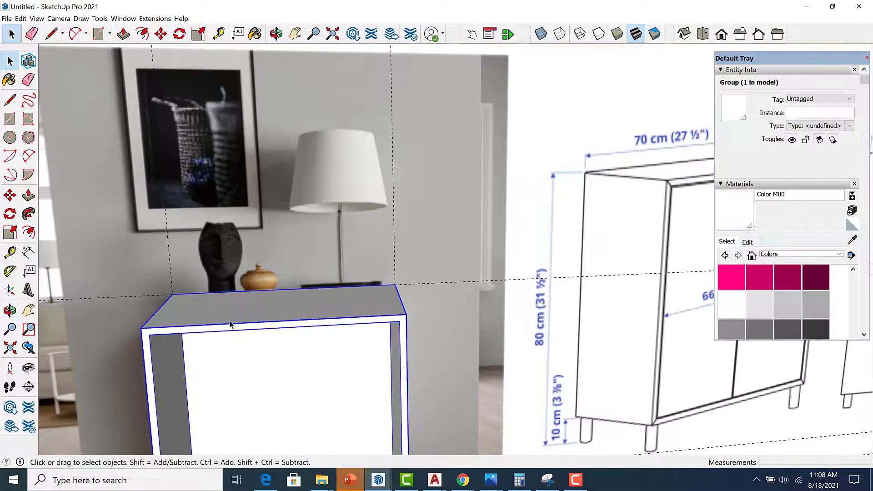
middle_click_drag(230, 324, 422, 219)
scroll(405, 234, "down", 4)
middle_click_drag(376, 303, 382, 325)
scroll(366, 326, "down", 2)
scroll(386, 322, "up", 2)
scroll(382, 324, "up", 4)
left_click(111, 260)
middle_click_drag(469, 315, 498, 309)
scroll(614, 271, "up", 3)
scroll(467, 235, "down", 5)
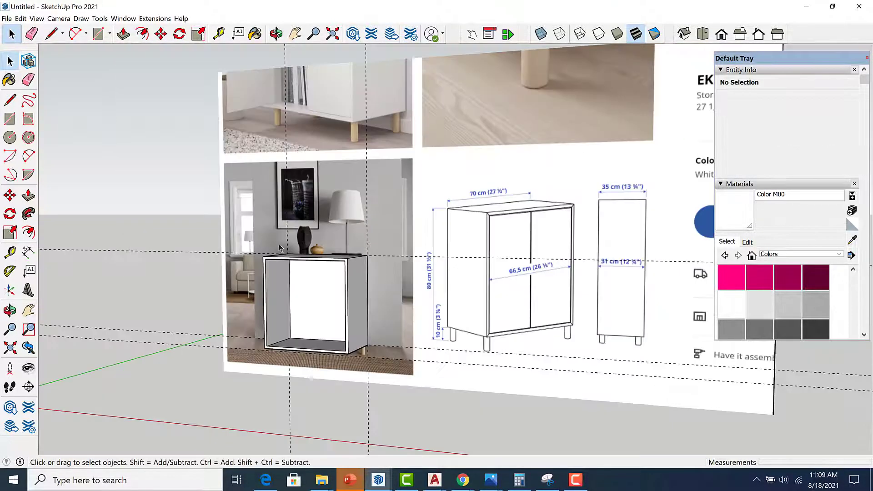
scroll(314, 300, "up", 3)
scroll(350, 306, "down", 4)
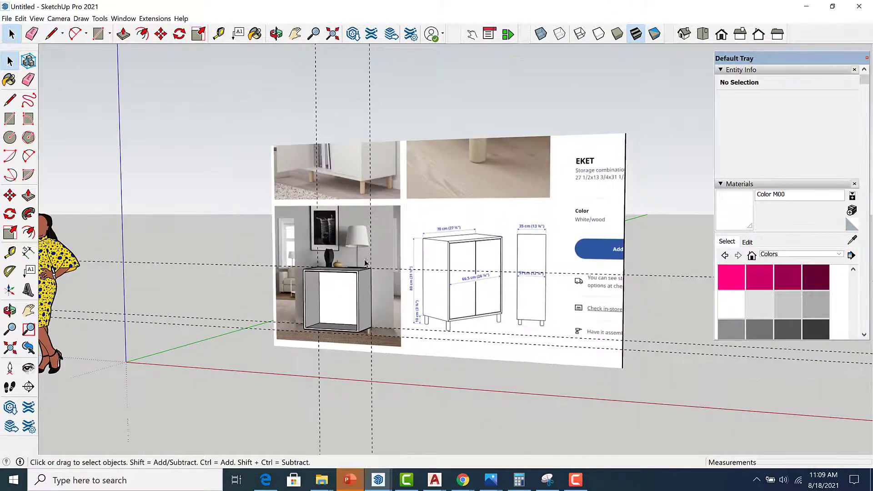
scroll(356, 321, "up", 3)
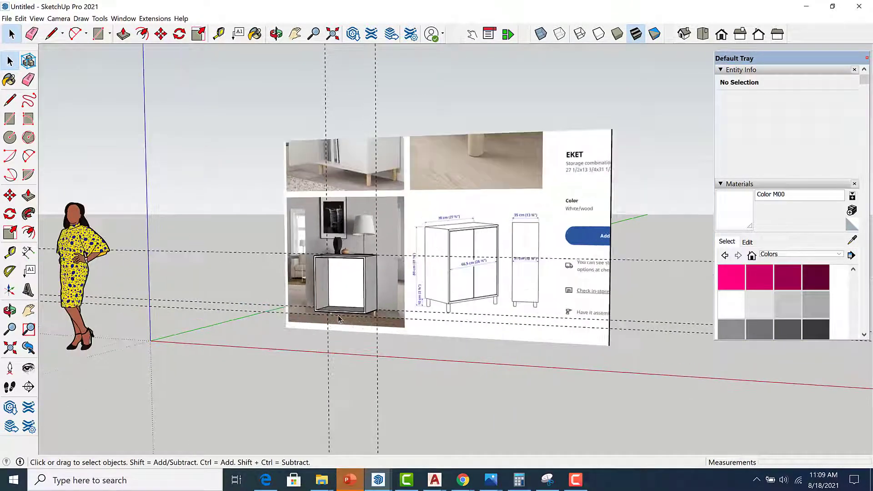
scroll(379, 278, "down", 3)
scroll(376, 277, "up", 3)
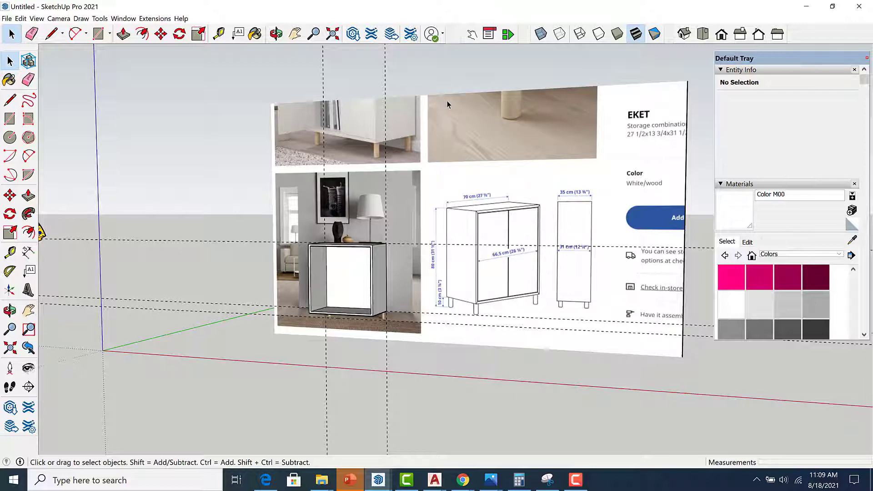
scroll(506, 229, "up", 5)
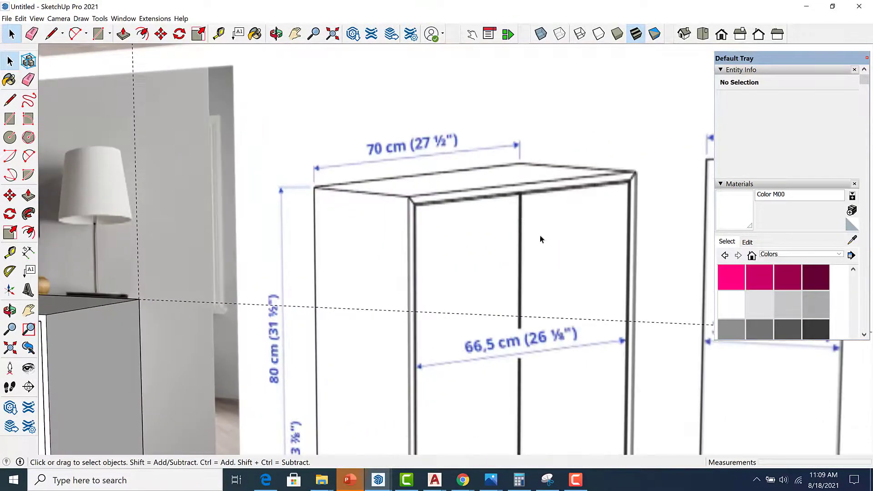
Move the reference image about 5' sideways along the red axis so the cabinet box stands clear of it.
scroll(539, 236, "down", 6)
key("m")
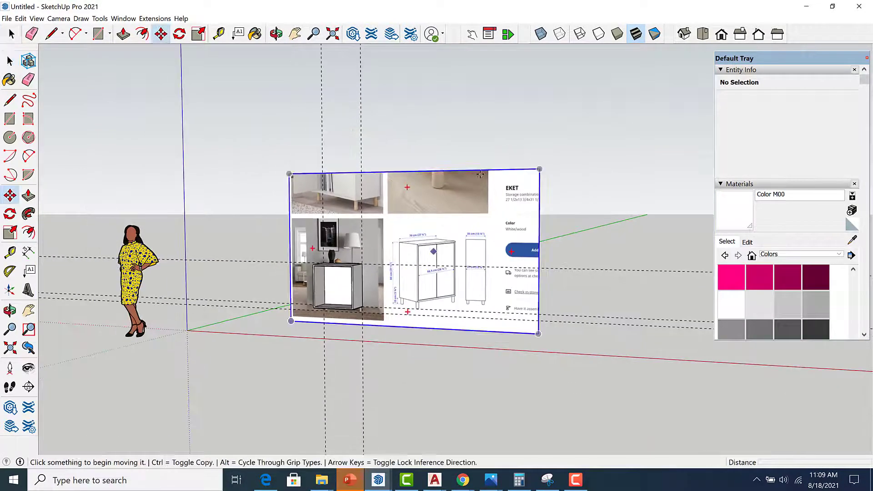
left_click(525, 177)
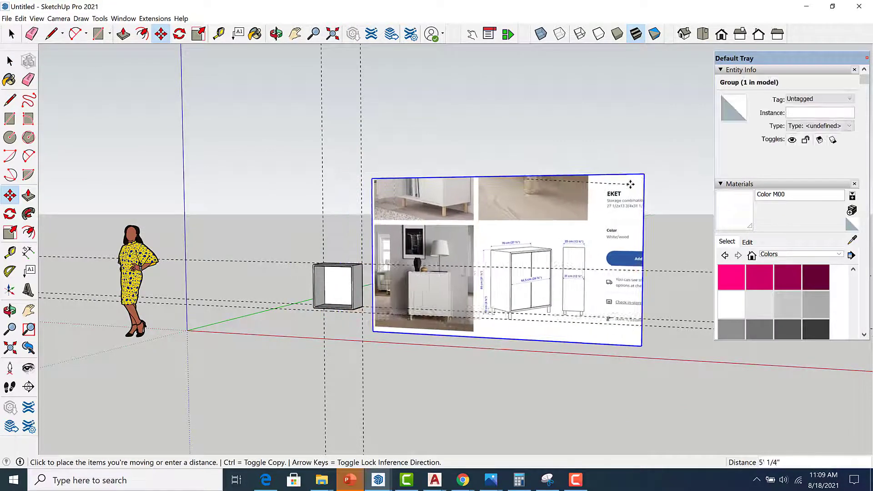
left_click(634, 182)
key("space")
Examine the door joints in the reference photo and measure the thin gap between door and frame with the Tape Measure.
scroll(417, 281, "up", 6)
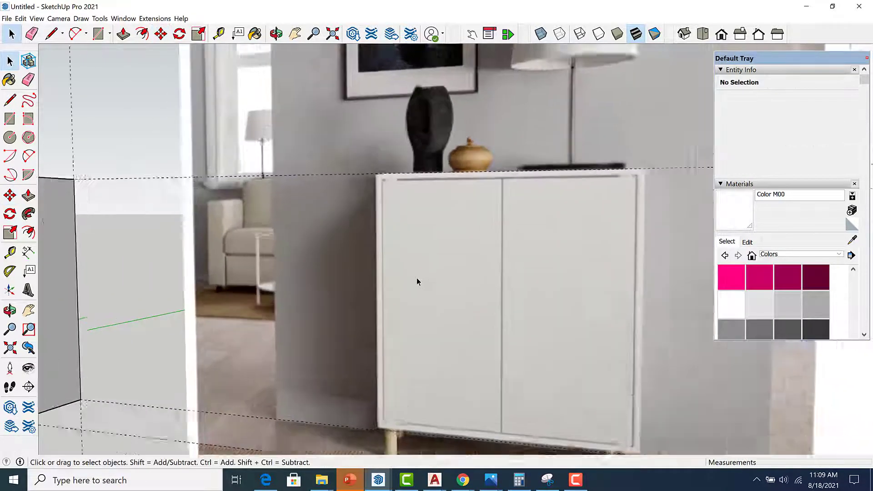
scroll(417, 281, "up", 2)
scroll(536, 126, "up", 1)
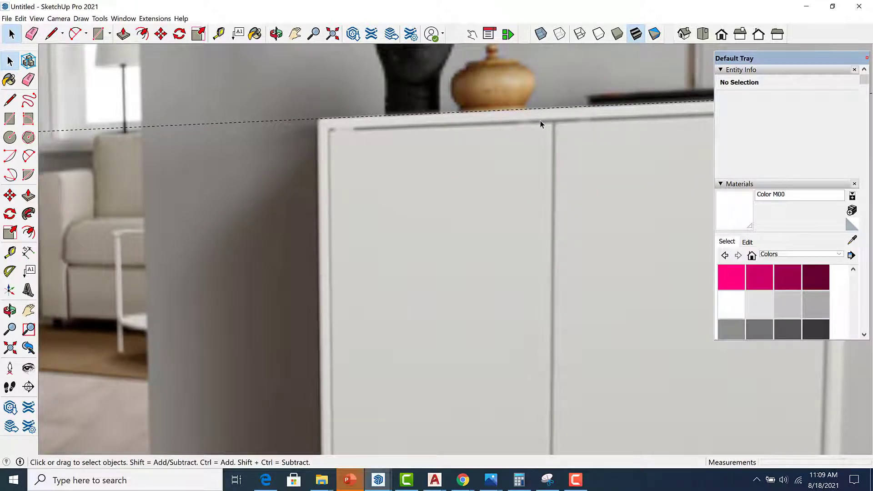
scroll(540, 121, "down", 2)
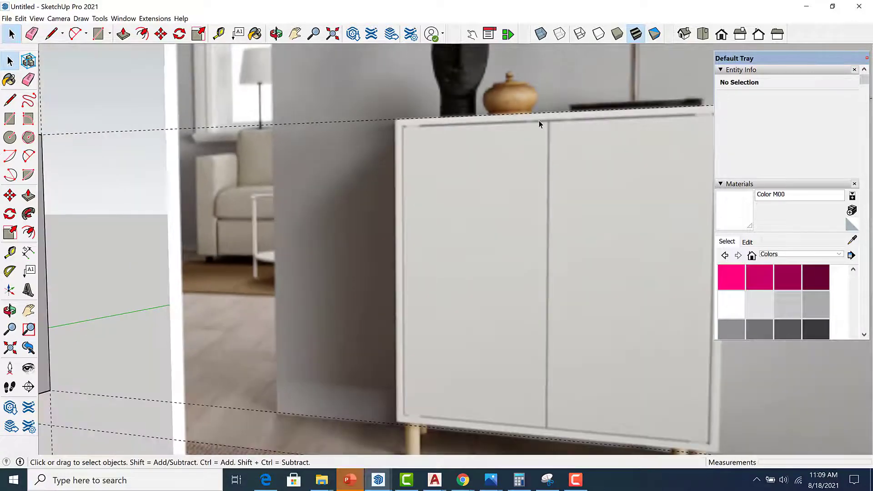
left_click(9, 252)
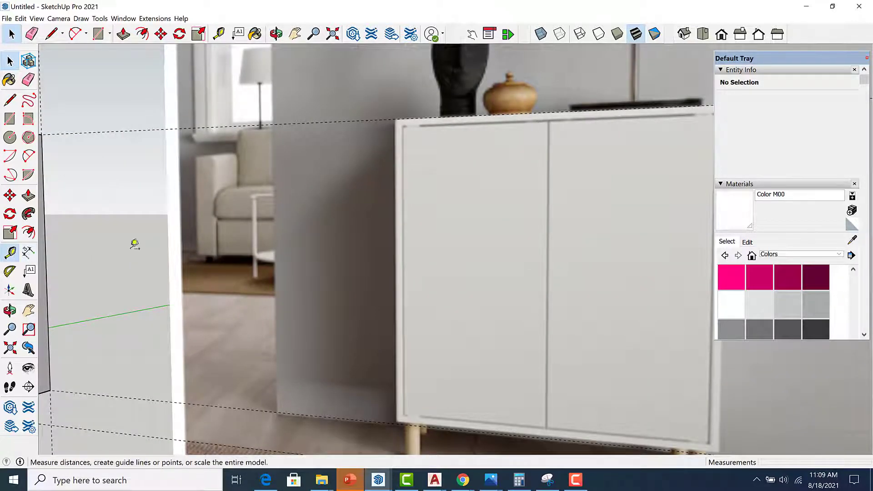
scroll(552, 121, "up", 3)
scroll(550, 121, "up", 2)
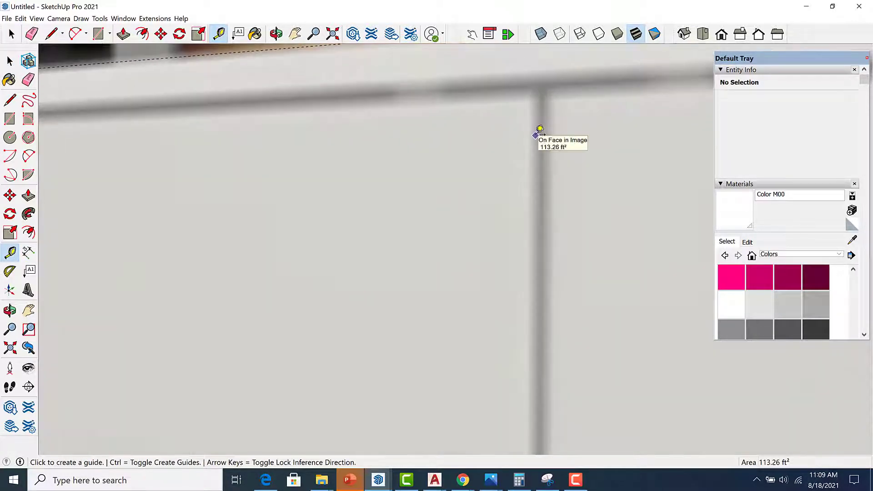
left_click(536, 135)
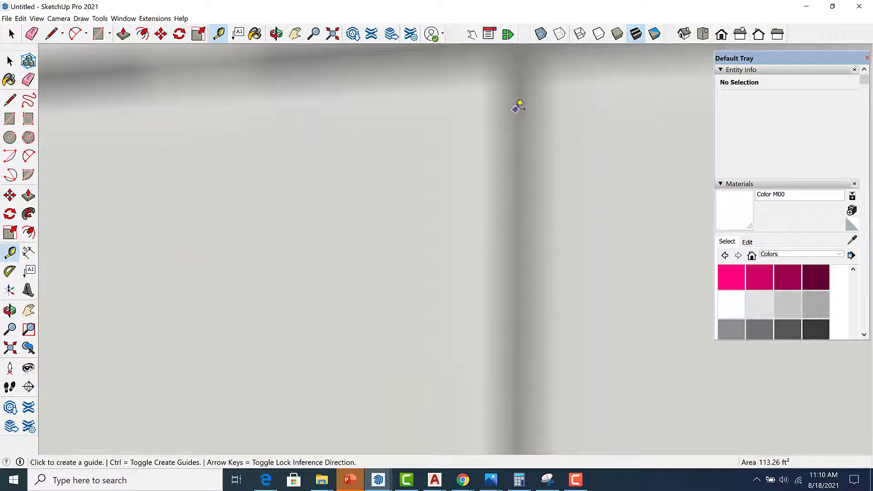
scroll(542, 173, "down", 2)
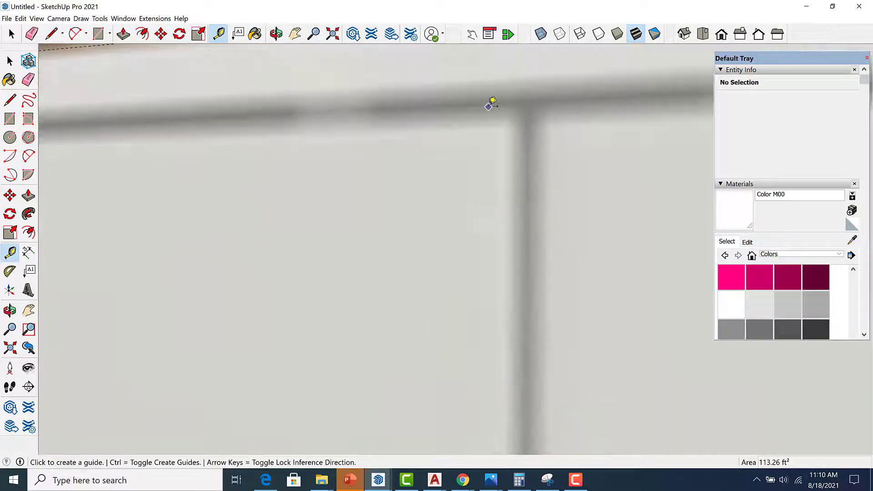
left_click(489, 107)
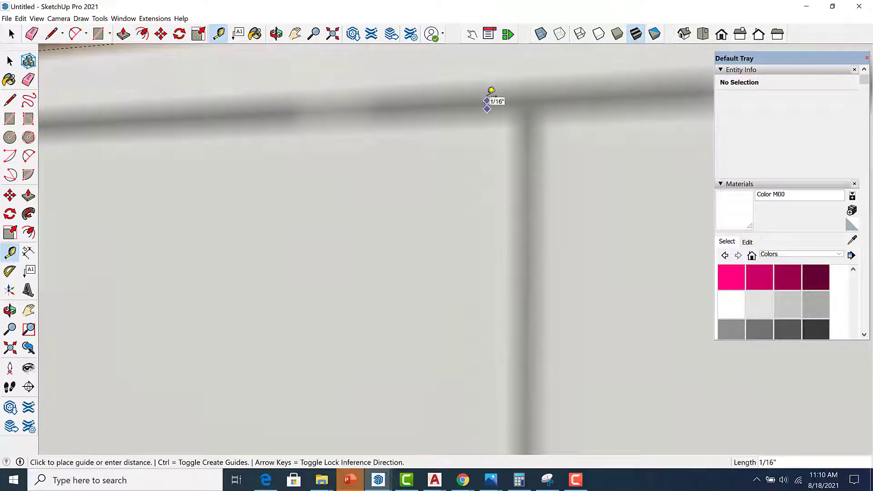
key("space")
scroll(517, 146, "down", 5)
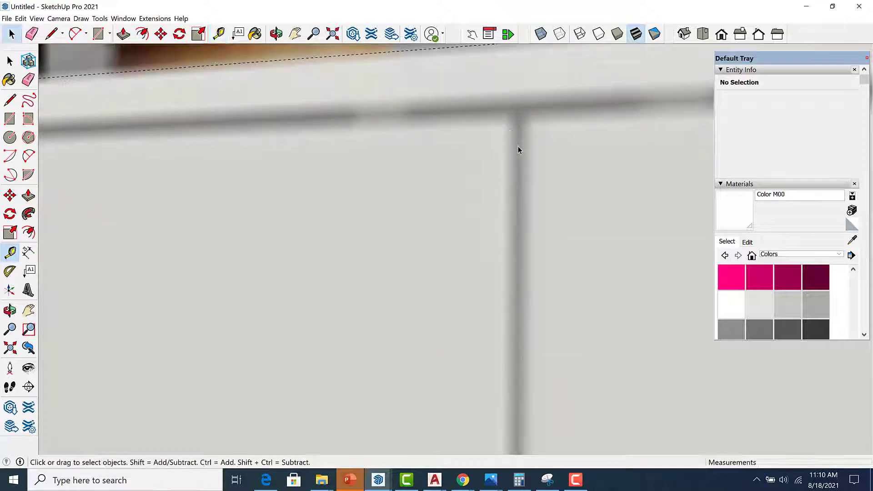
scroll(511, 183, "down", 6)
middle_click_drag(466, 317, 477, 293)
scroll(476, 247, "up", 5)
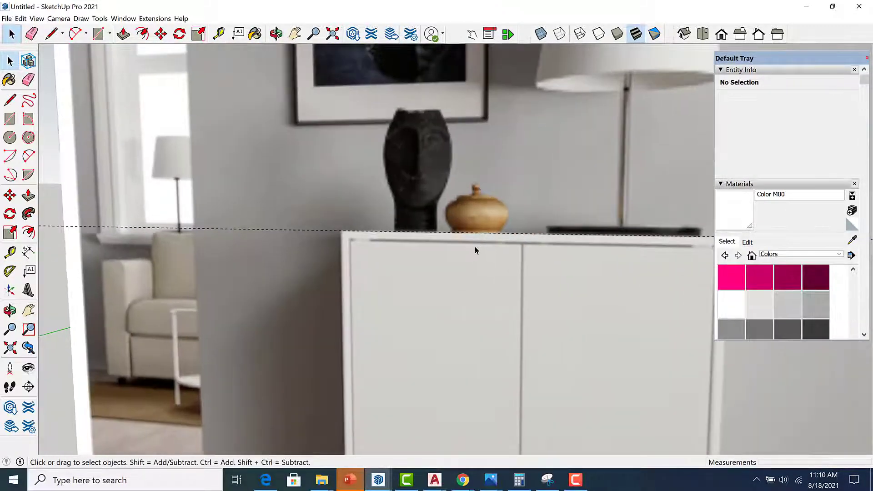
scroll(523, 274, "up", 2)
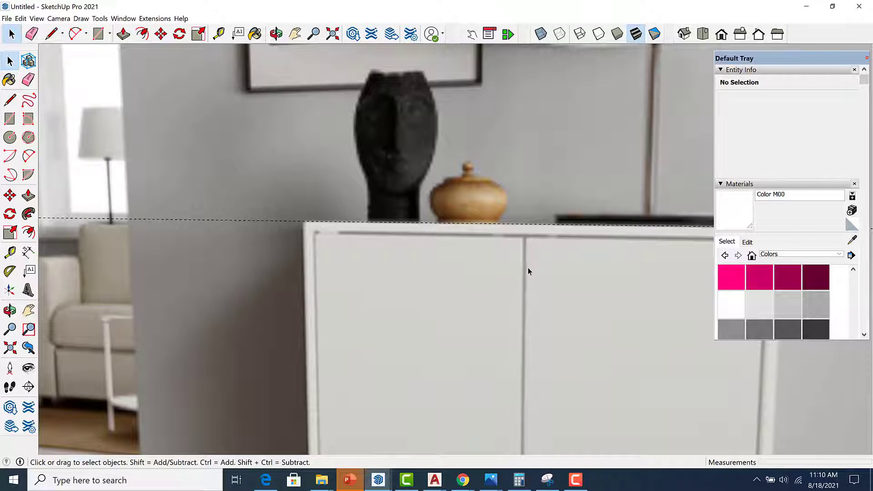
Draw the left door rectangle from the frame's lower-left inner corner to the midpoint of its upper inner edge.
scroll(528, 271, "down", 7)
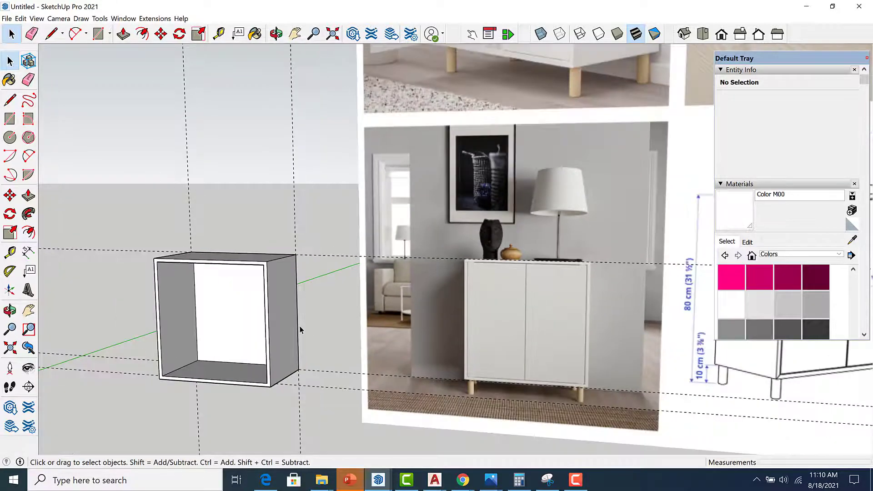
left_click(10, 119)
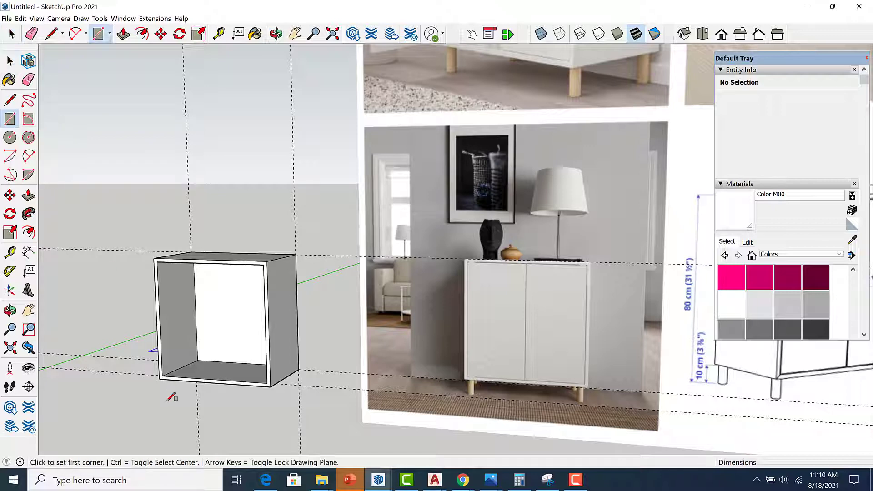
scroll(162, 364, "up", 5)
left_click(165, 356)
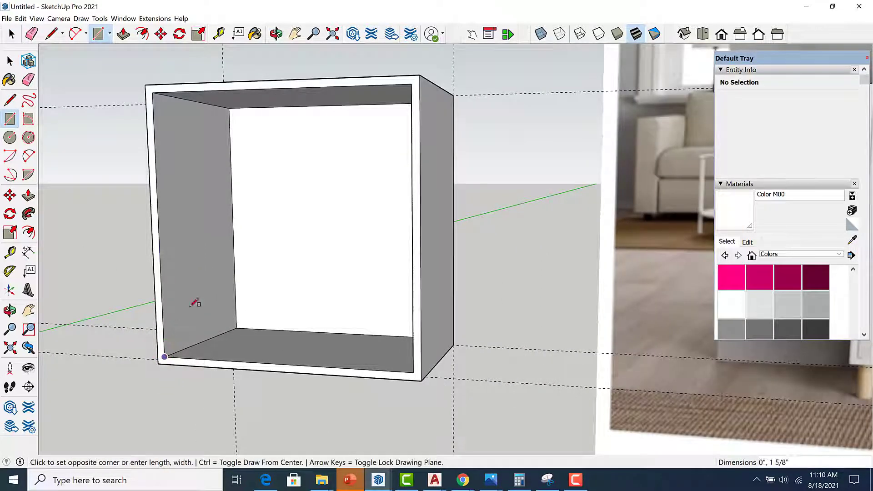
left_click(277, 88)
scroll(331, 272, "down", 3)
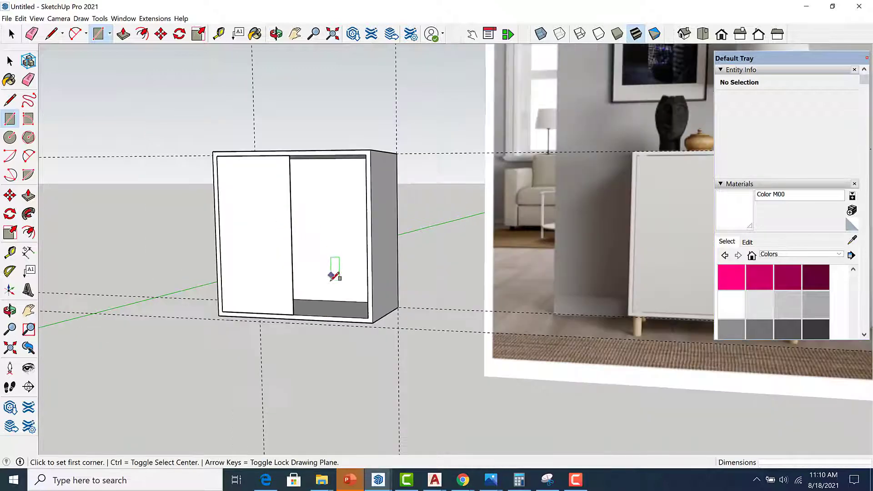
key("space")
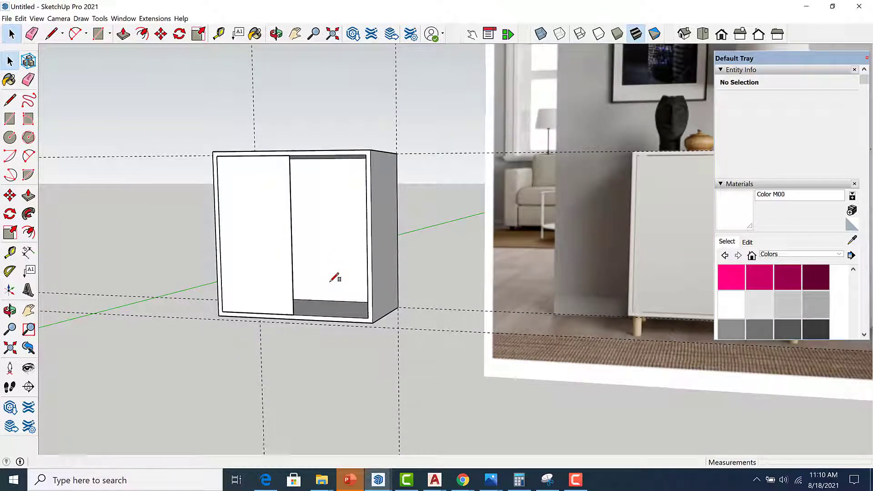
Offset the left door rectangle's outline slightly inward to form a narrow gap around the door.
key("f")
scroll(261, 176, "up", 4)
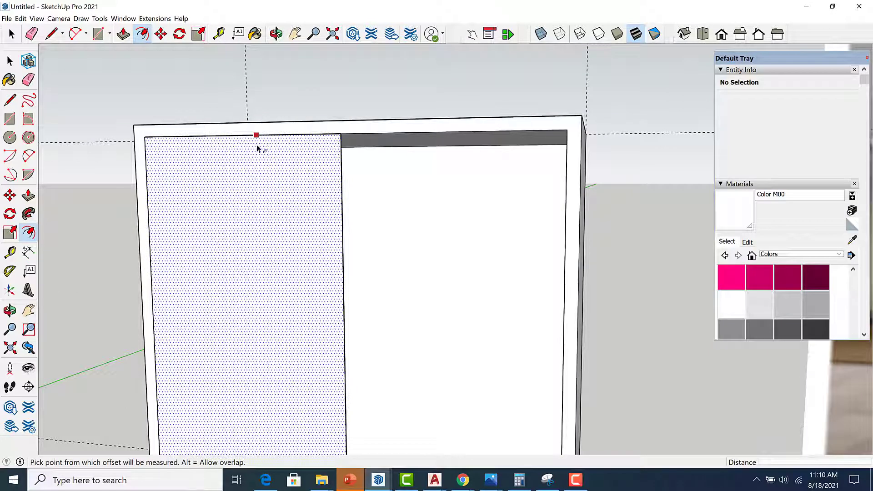
left_click(258, 149)
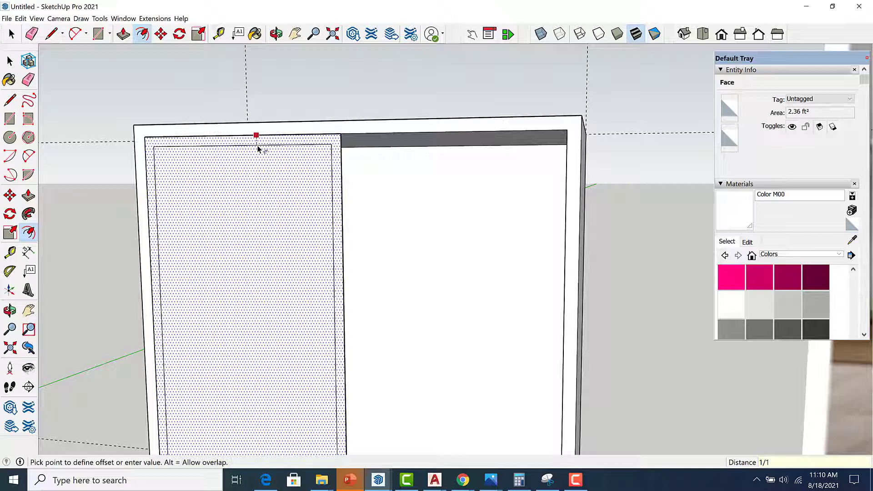
key("Escape")
key("Escape")
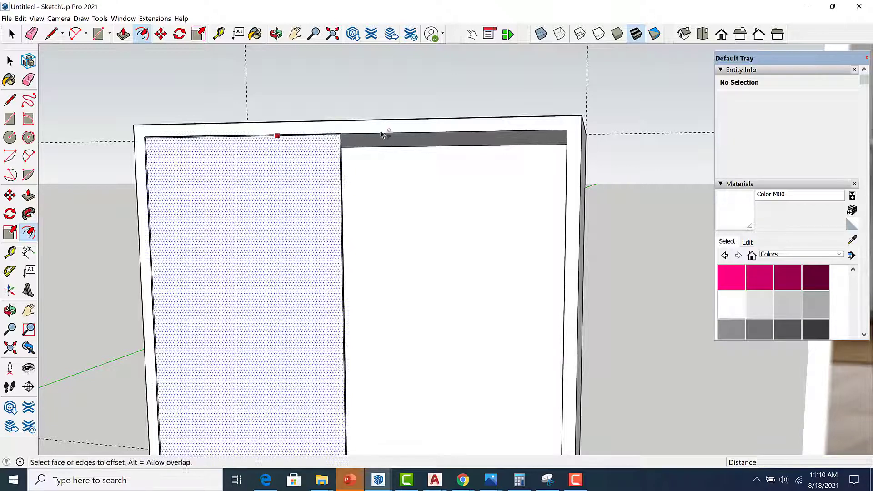
key("space")
scroll(344, 144, "up", 6)
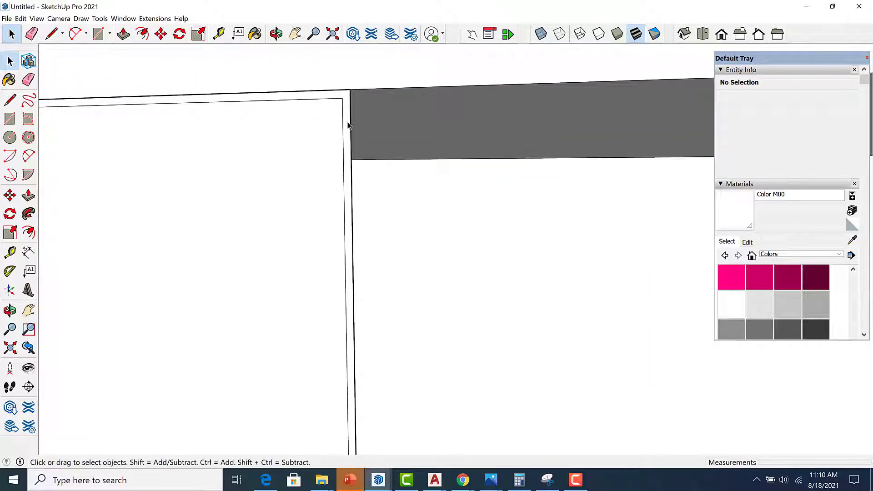
Delete the thin gap face and the outer rectangle outline around the left door, keeping only the inset door face.
left_click(348, 125)
key("Delete")
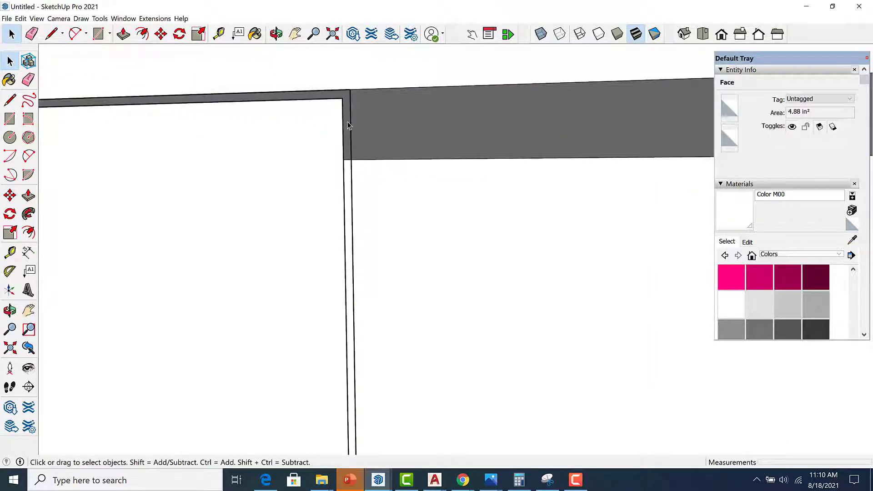
triple_click(351, 119)
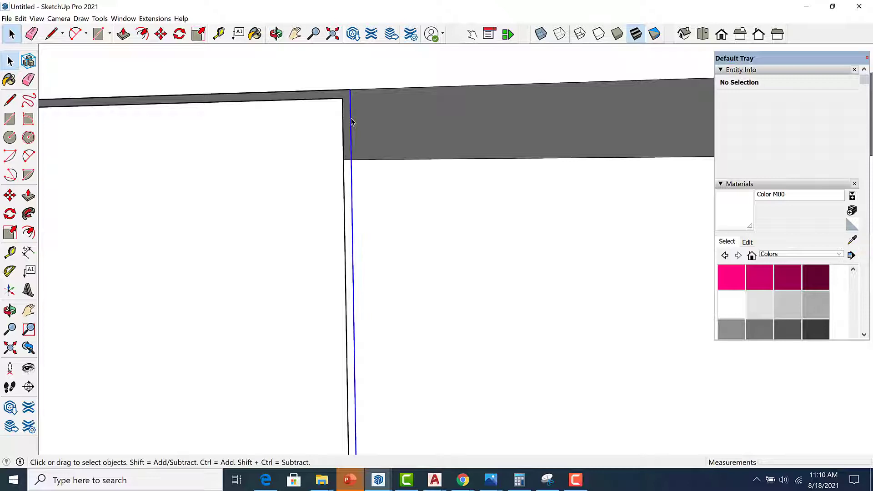
scroll(351, 120, "down", 3)
scroll(351, 121, "down", 3)
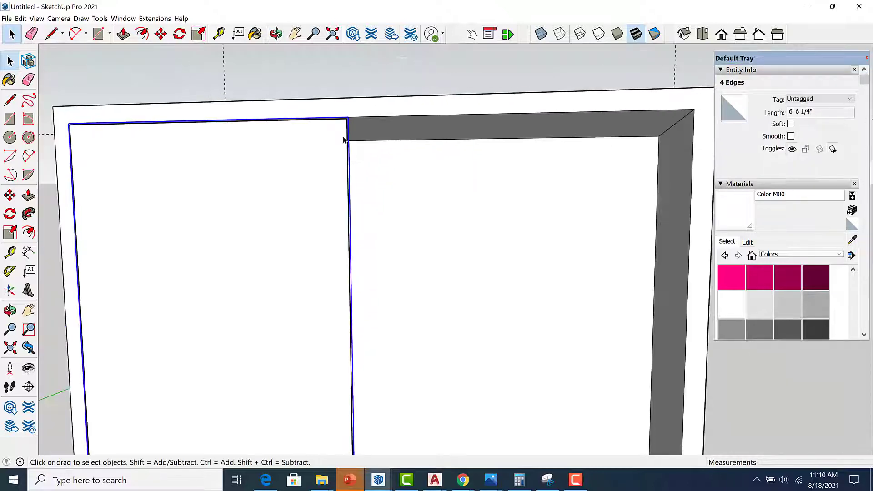
scroll(332, 138, "up", 5)
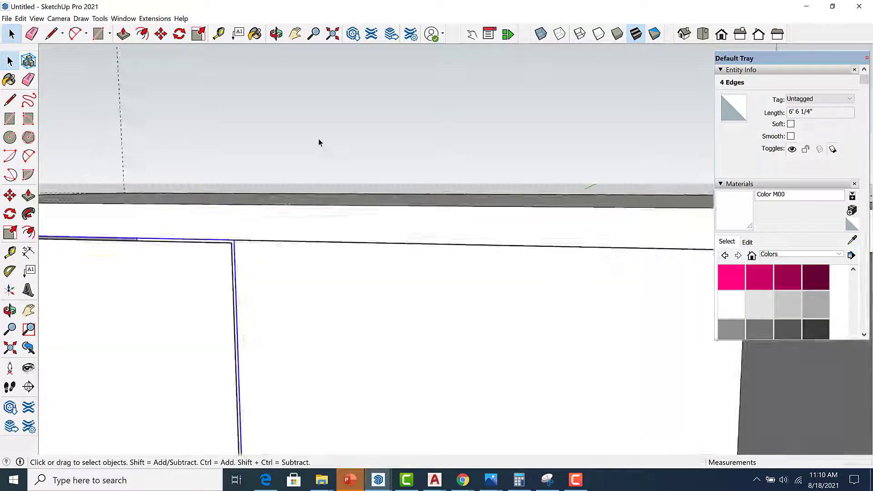
scroll(266, 210, "up", 3)
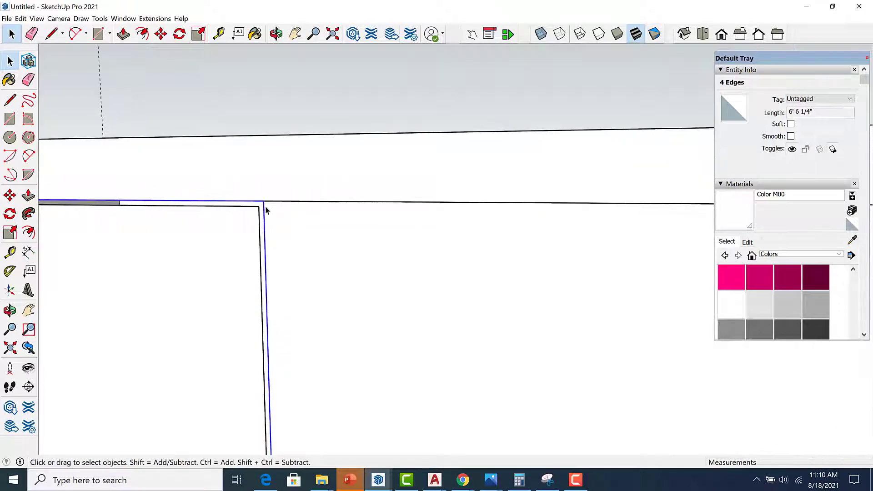
left_click(271, 202)
scroll(275, 193, "down", 8)
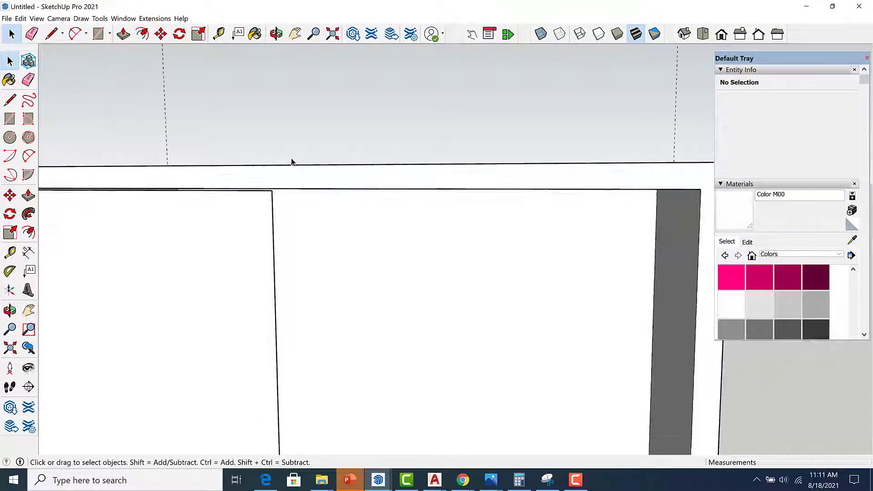
scroll(296, 376, "up", 6)
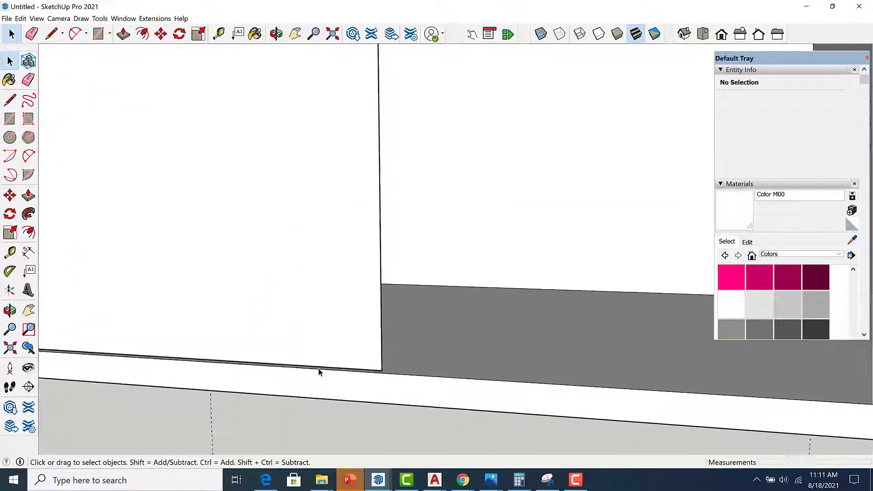
scroll(321, 368, "down", 10)
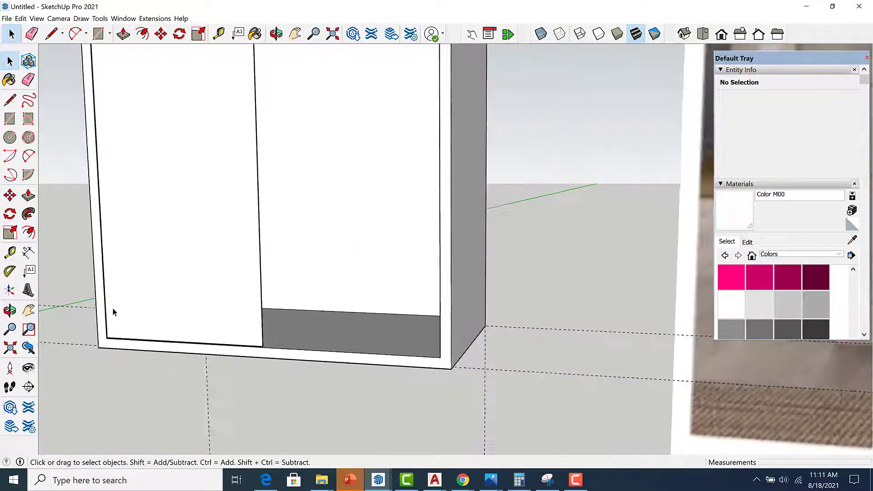
scroll(184, 93, "up", 8)
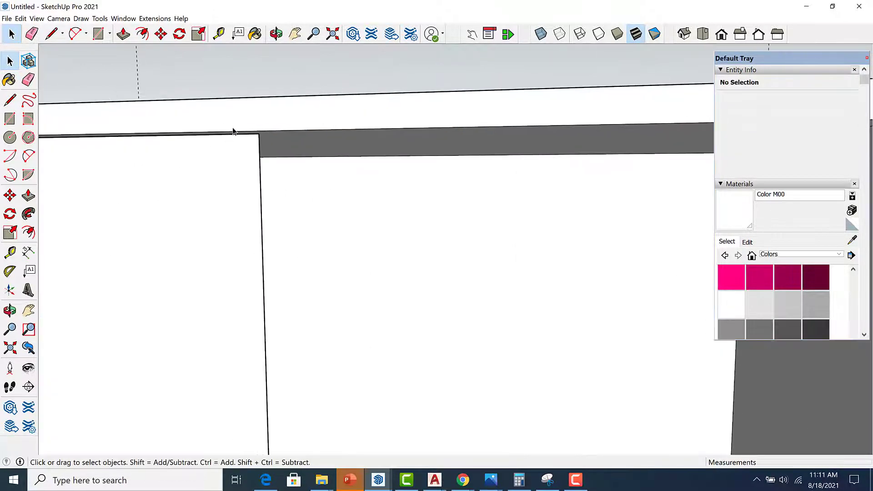
scroll(258, 145, "up", 2)
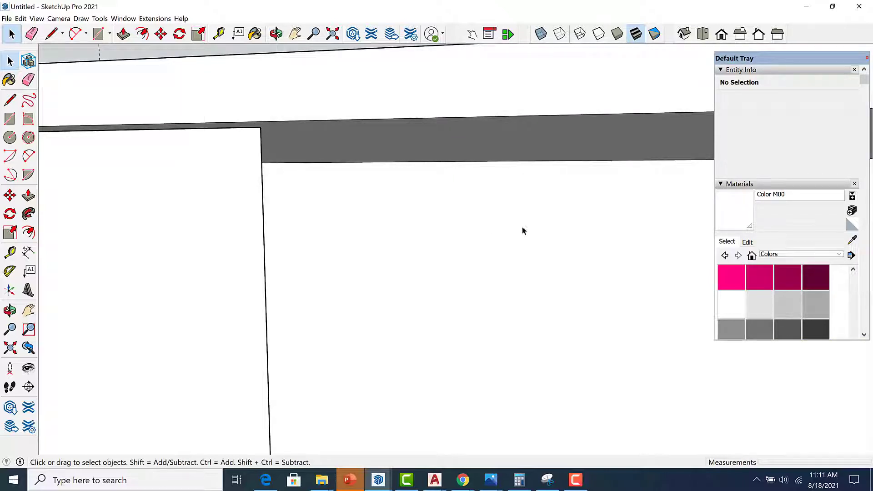
Copy the whole cabinet with its door face along the red axis, away from the reference image.
scroll(522, 226, "down", 8)
middle_click_drag(468, 208, 455, 268)
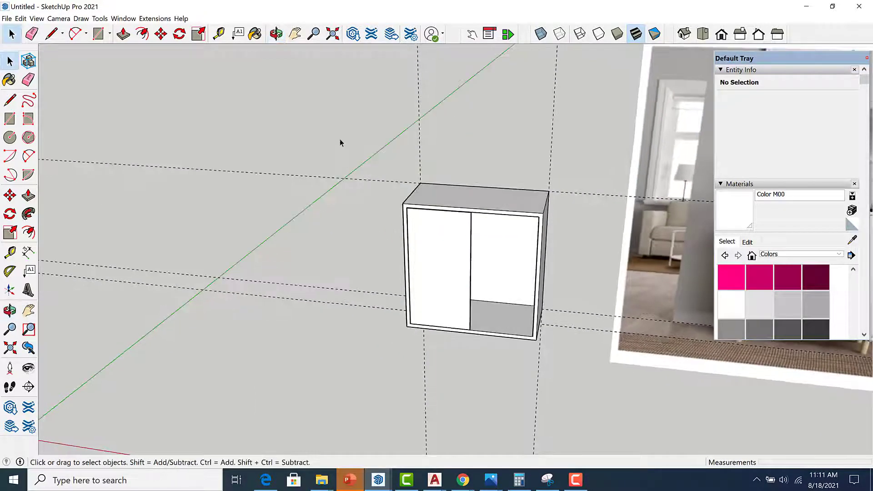
left_click_drag(340, 143, 577, 405)
key("m")
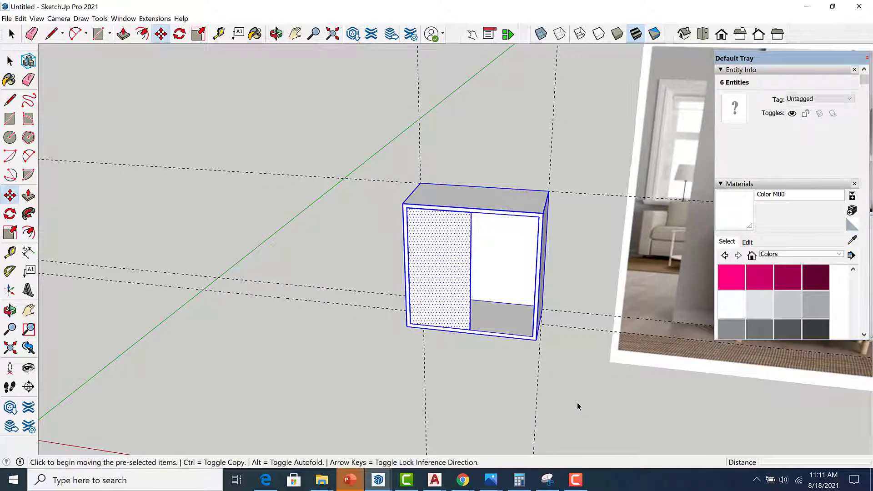
left_click(577, 405)
key("ctrl")
left_click(353, 382)
key("space")
scroll(248, 285, "up", 3)
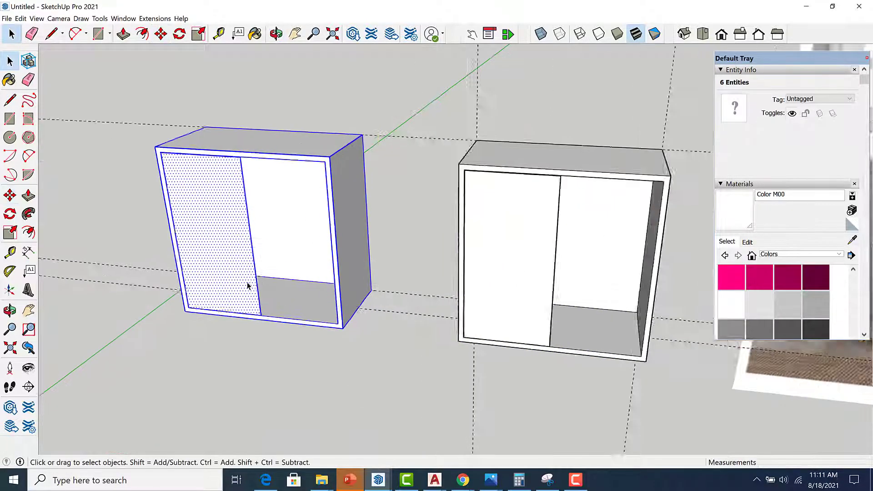
scroll(255, 272, "up", 2)
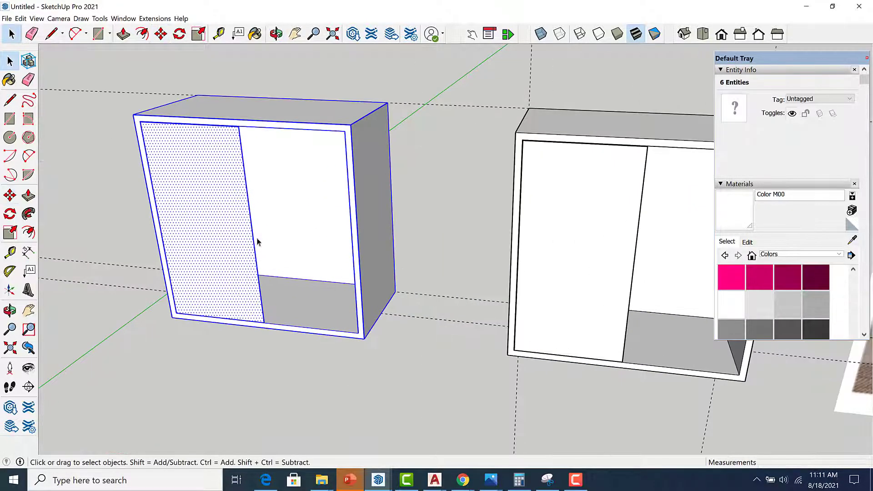
left_click(240, 86)
Push/Pull the copied cabinet's left door face to a thickness of 3/4".
scroll(223, 134, "up", 2)
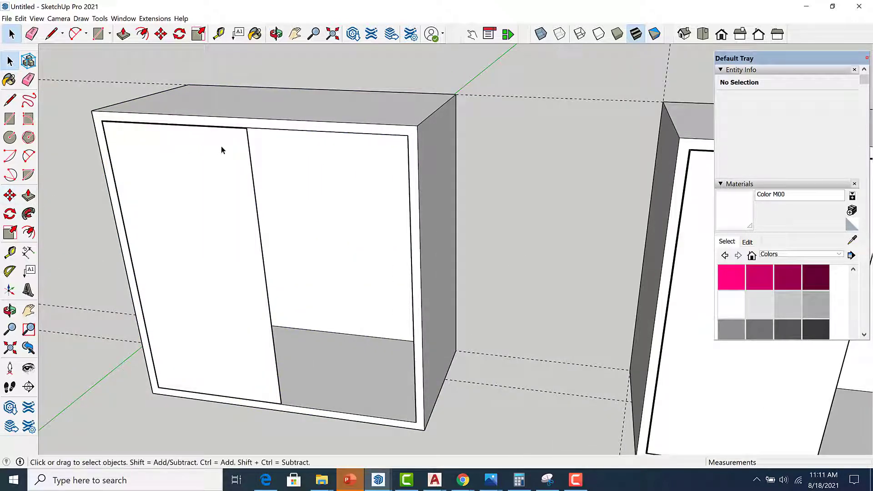
scroll(246, 144, "up", 3)
scroll(246, 144, "down", 3)
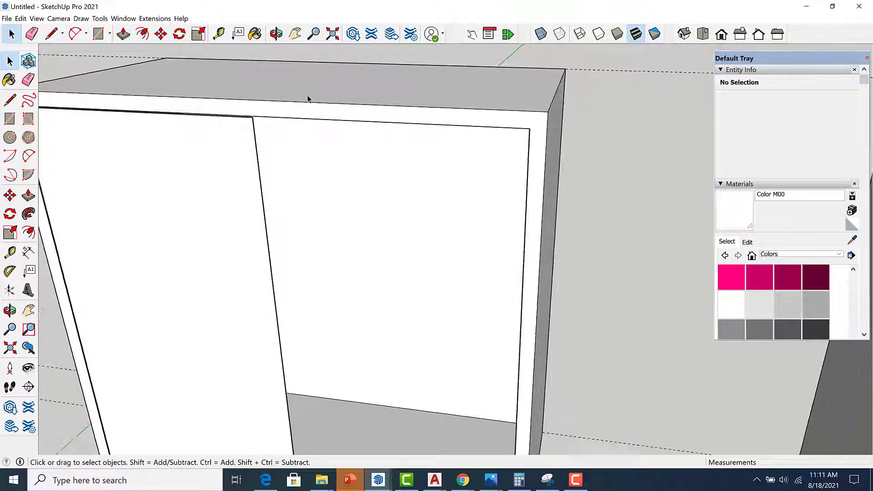
scroll(261, 113, "up", 3)
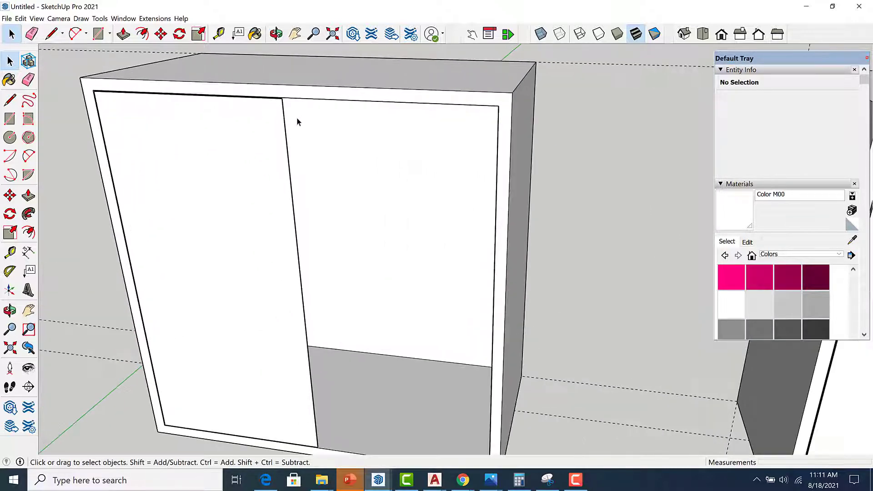
left_click(36, 194)
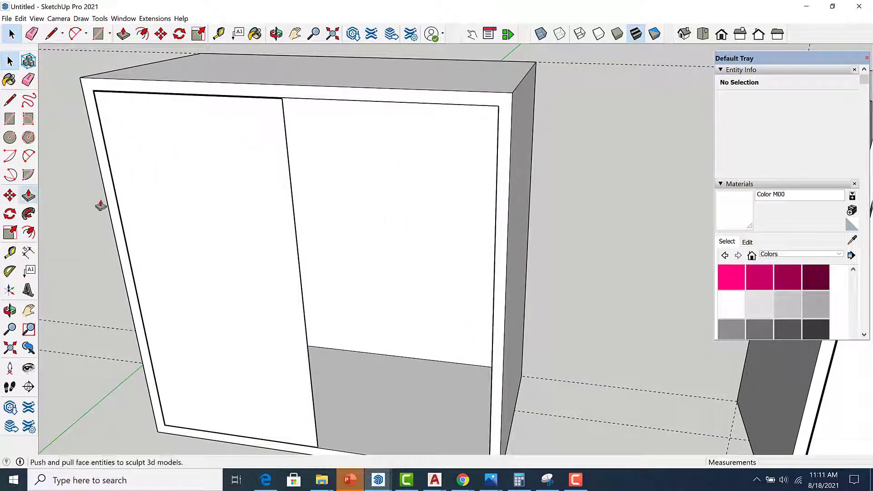
left_click(252, 203)
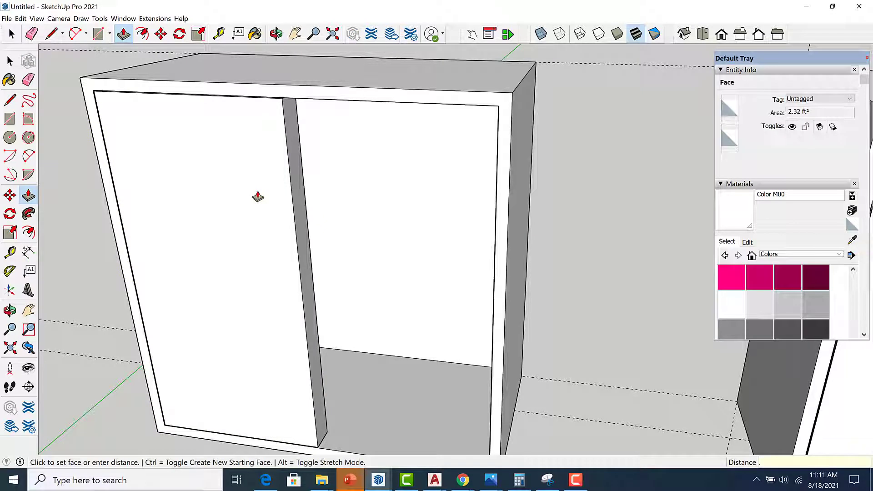
key("Return")
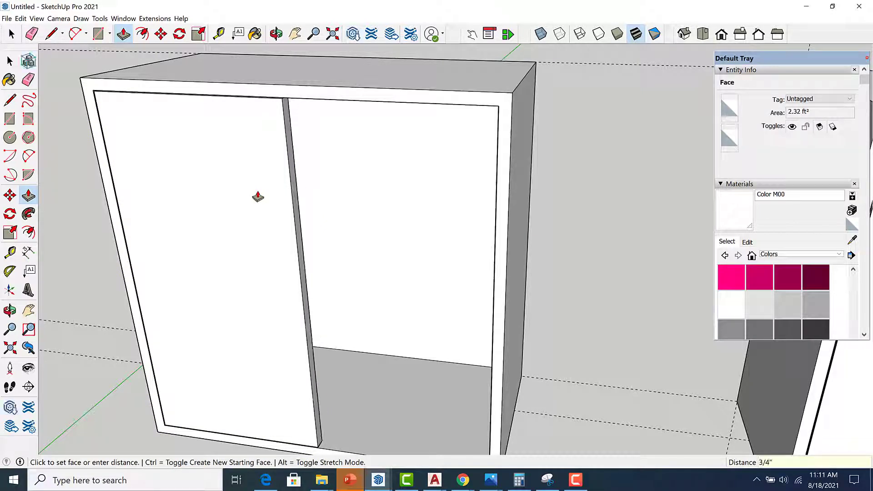
Make the entire left door panel a group, separate from the cabinet frame.
key("space")
left_click(259, 192)
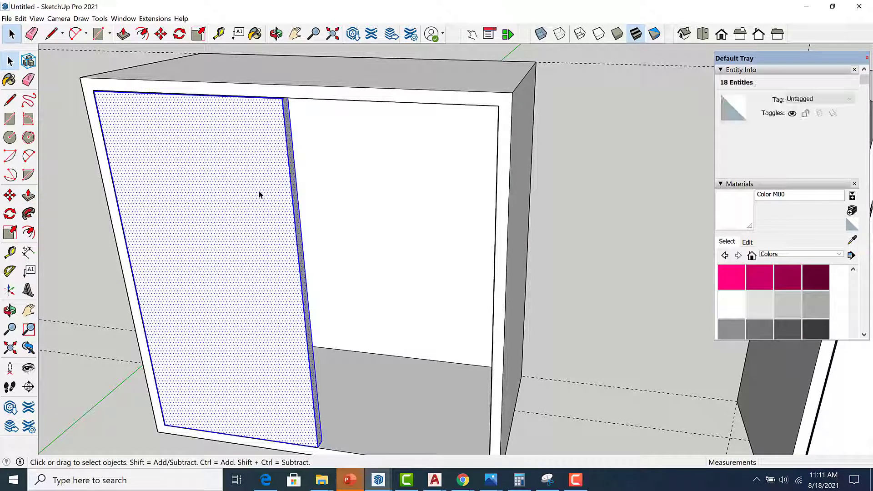
right_click(259, 191)
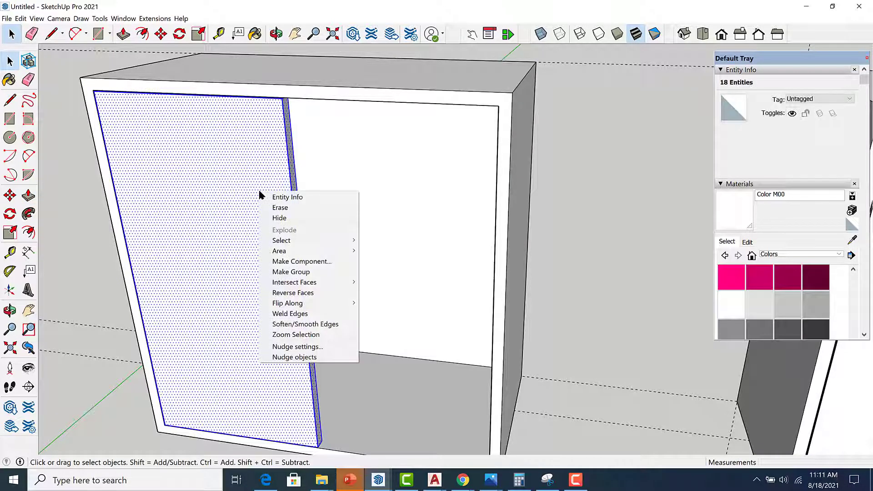
left_click(308, 272)
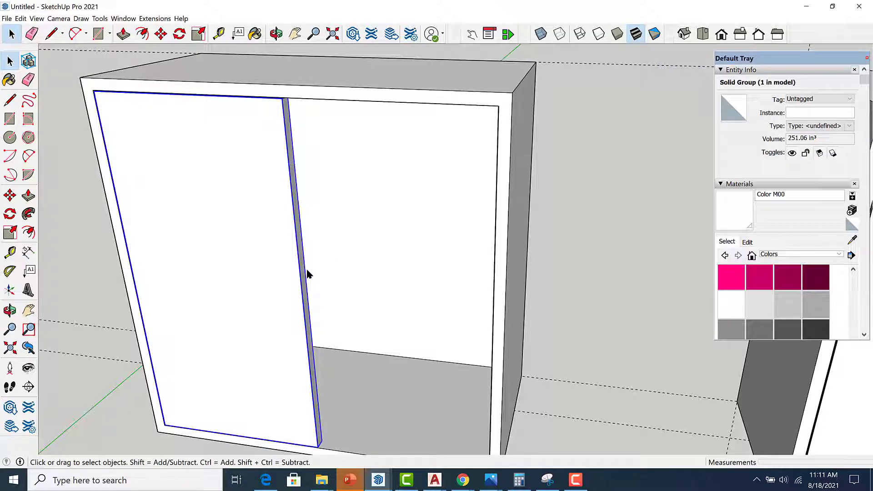
scroll(307, 268, "down", 5)
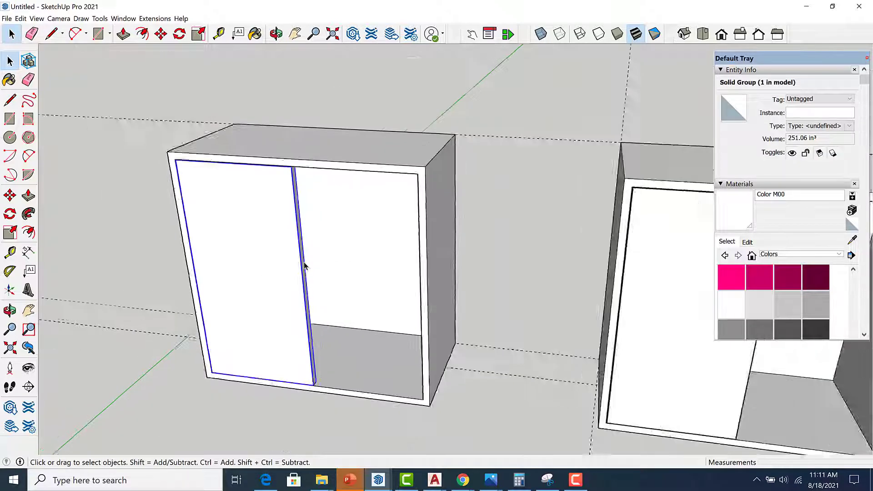
scroll(300, 268, "down", 6)
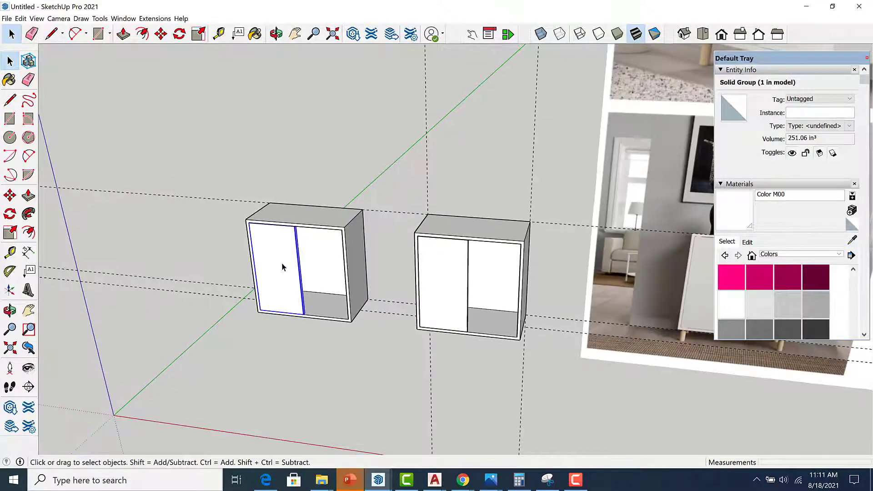
scroll(296, 266, "up", 6)
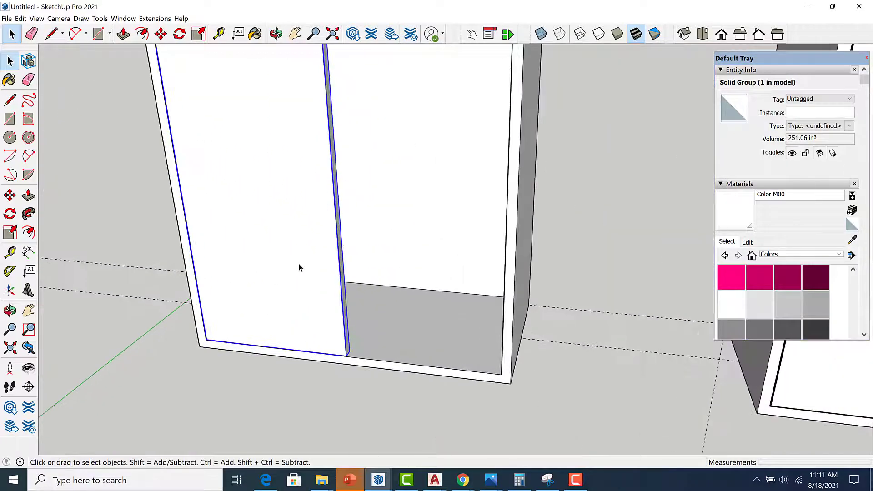
left_click(312, 367)
Place a vertical Tape Measure guide slightly inside the frame's right inner edge to mark the right door's gap.
scroll(328, 319, "down", 5)
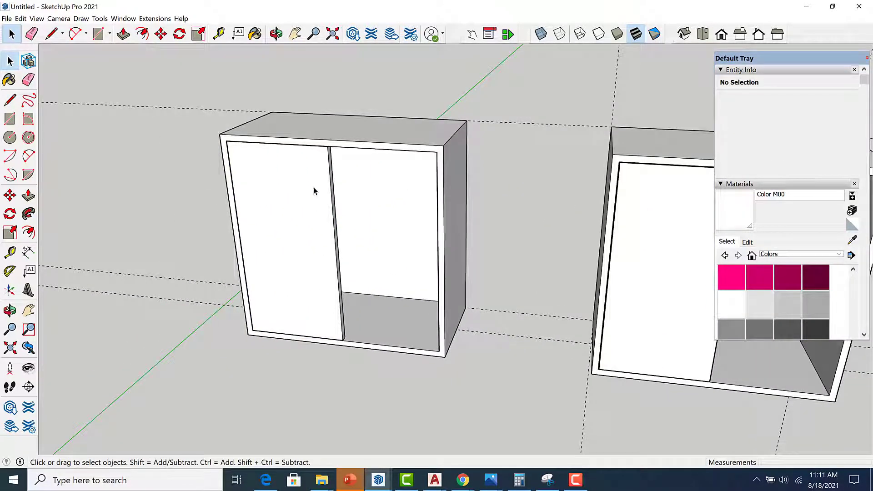
scroll(314, 190, "up", 4)
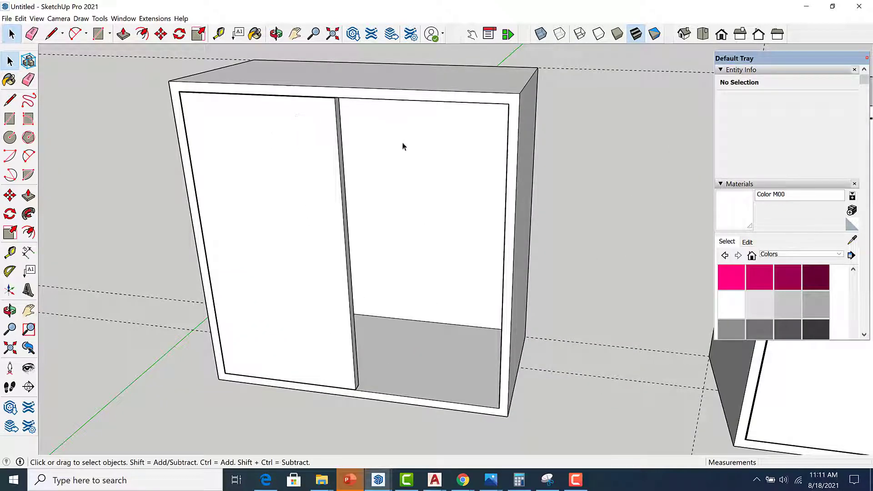
scroll(282, 255, "down", 3)
key("t")
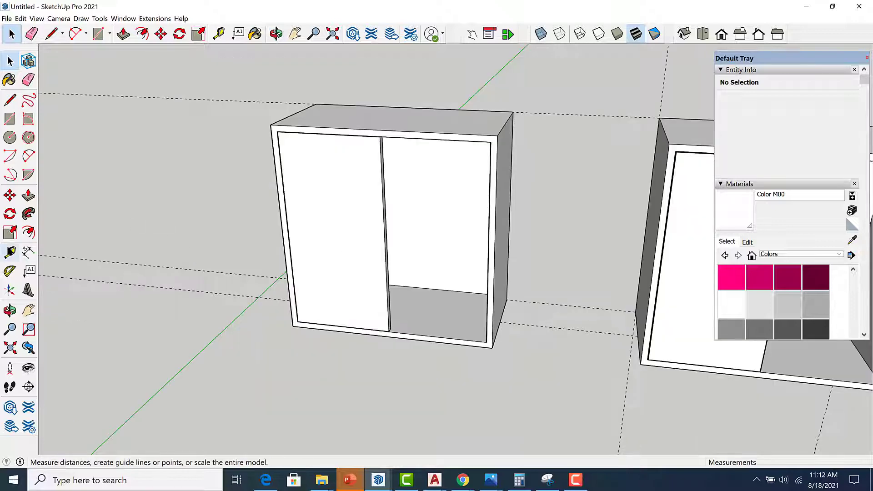
scroll(542, 362, "up", 6)
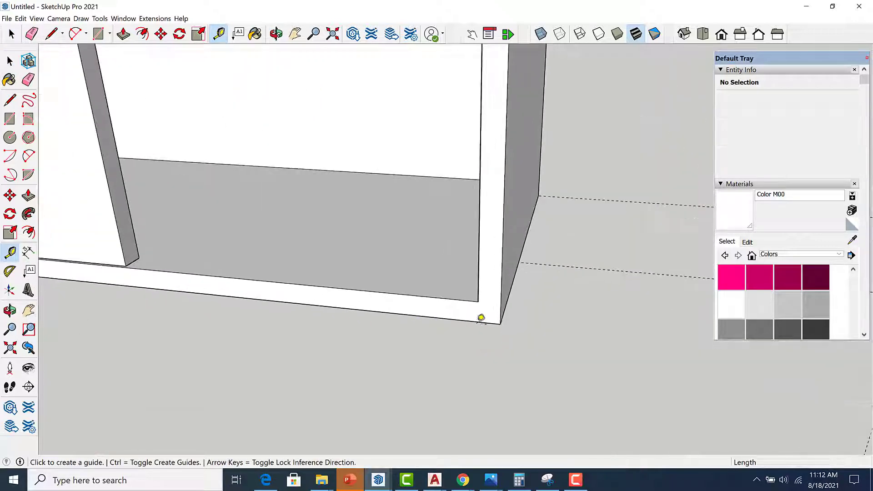
left_click(481, 272)
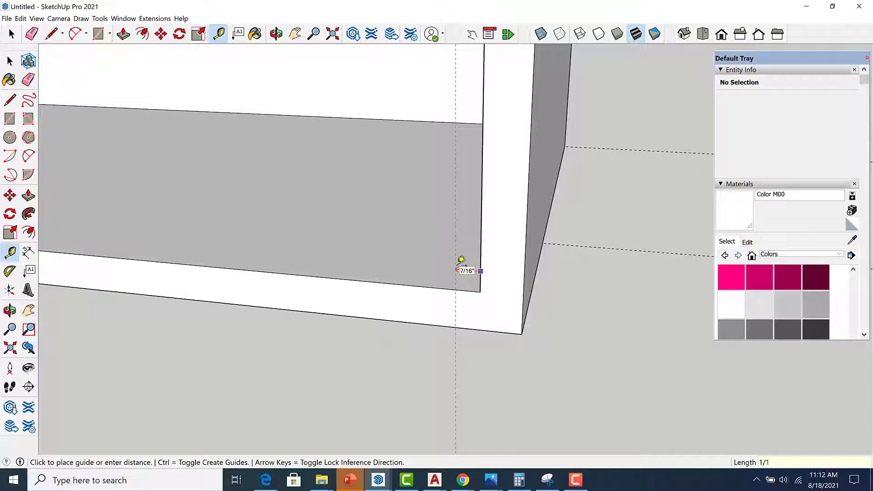
left_click(500, 306)
key("space")
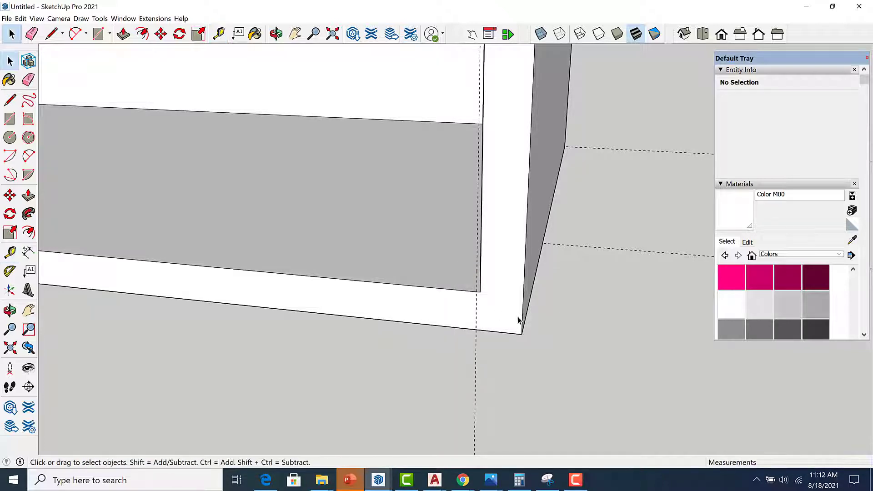
middle_click_drag(521, 317, 493, 321)
scroll(490, 321, "up", 2)
scroll(508, 298, "down", 4)
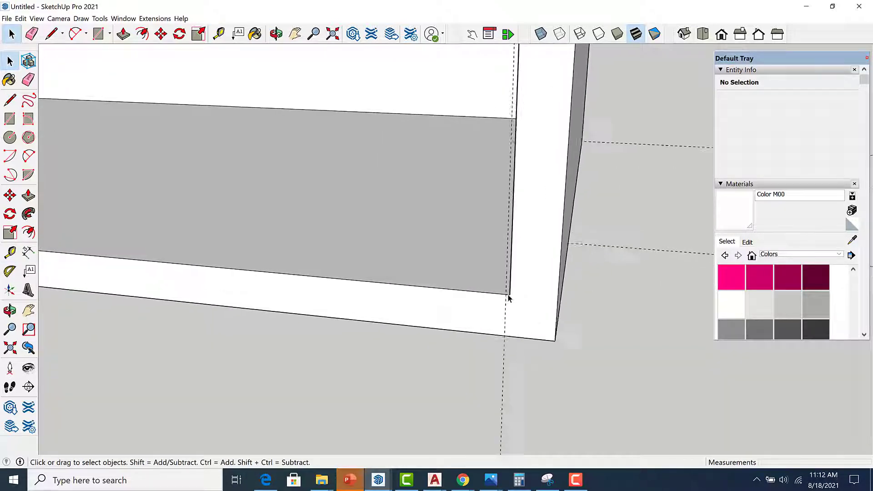
scroll(499, 311, "down", 2)
scroll(274, 297, "up", 4)
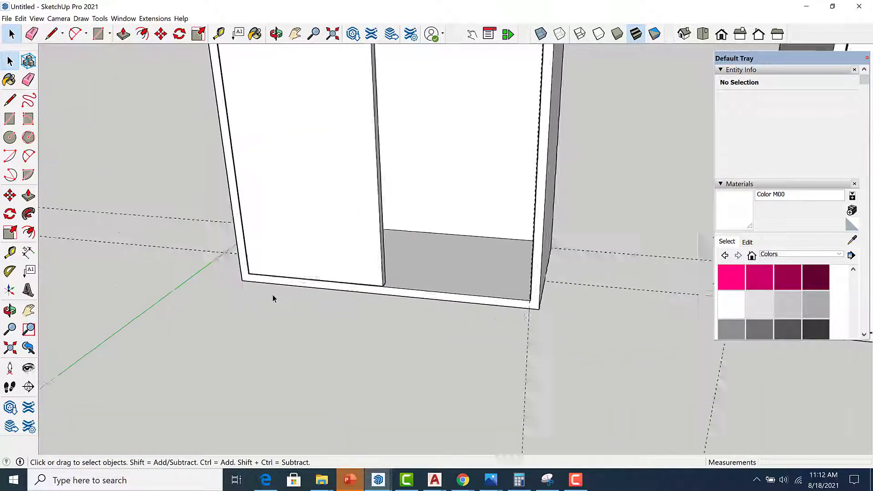
scroll(431, 281, "up", 2)
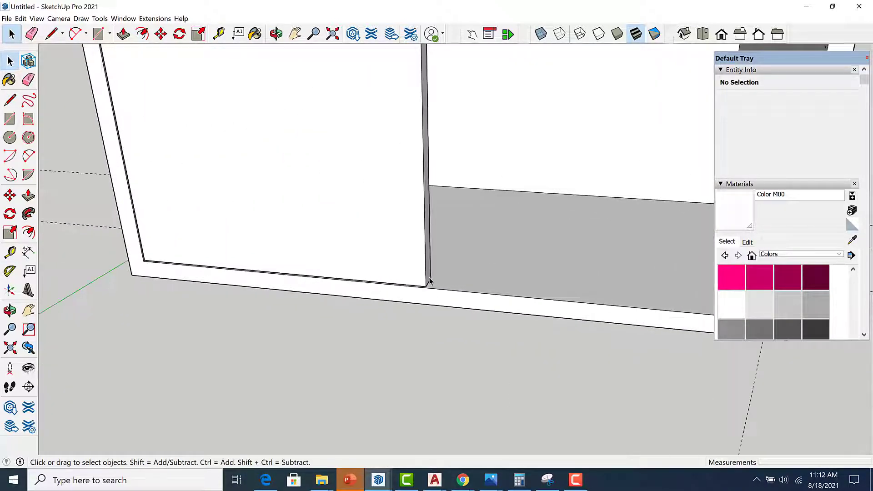
Copy the left door panel about 1' 1" along the red axis to the guide near the frame's right inner edge.
left_click(398, 279)
key("m")
scroll(409, 286, "up", 2)
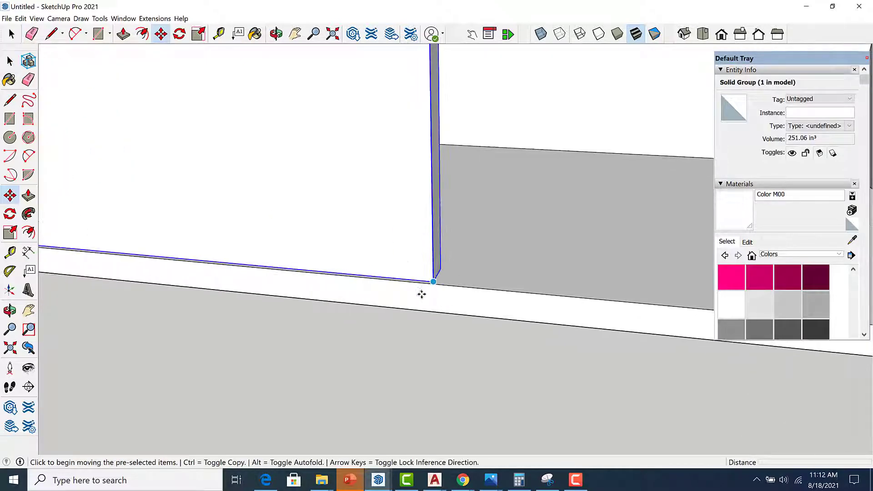
scroll(423, 291, "up", 1)
left_click(439, 275)
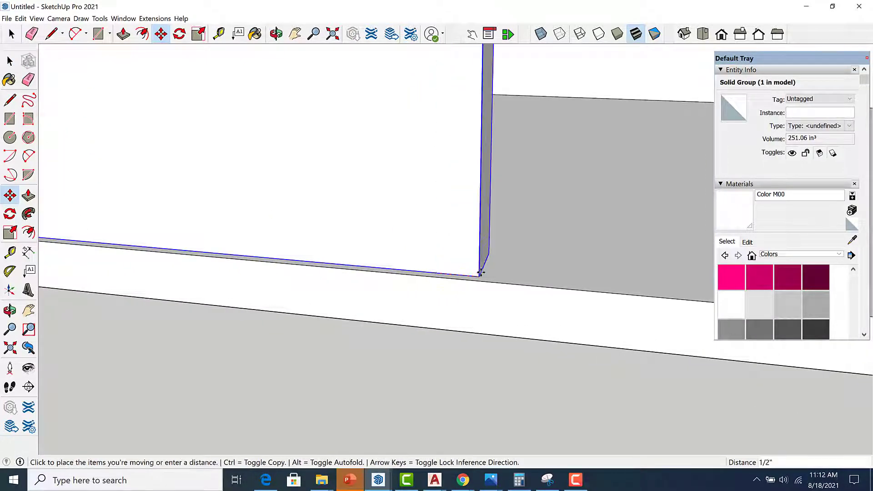
key("ctrl")
scroll(459, 269, "down", 3)
scroll(468, 270, "up", 2)
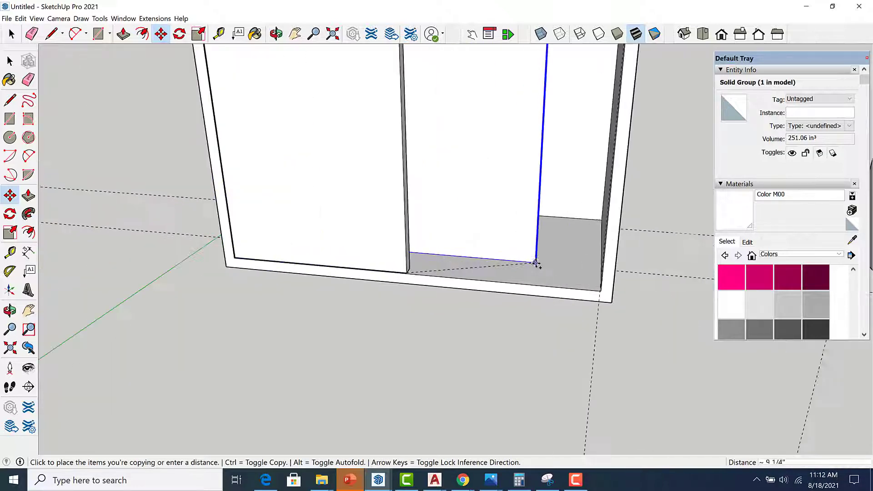
scroll(537, 264, "up", 2)
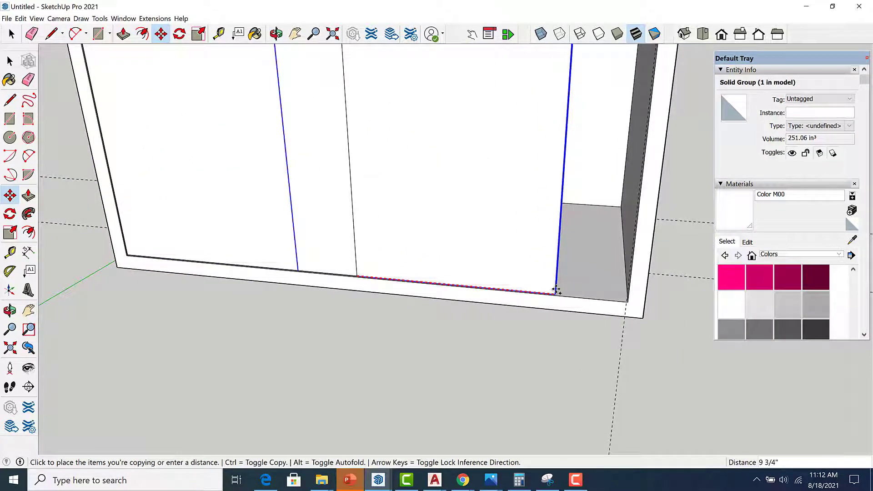
scroll(560, 293, "up", 2)
left_click(645, 355)
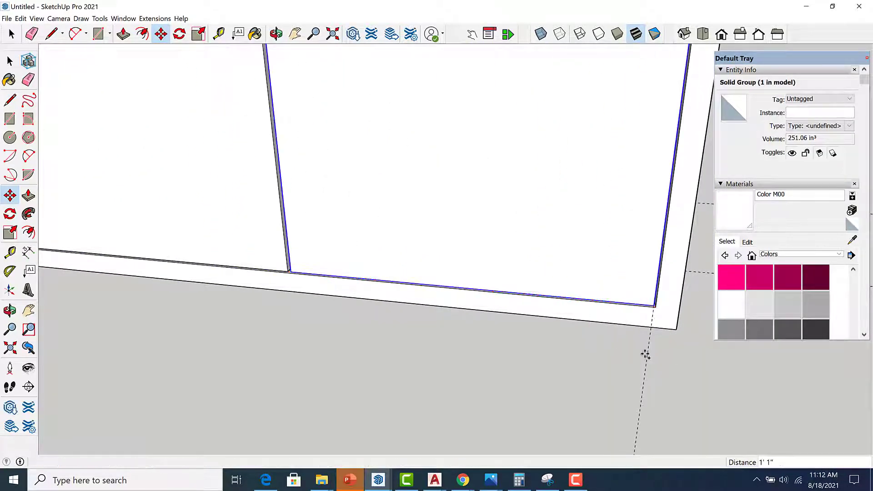
scroll(500, 302, "down", 3)
key("space")
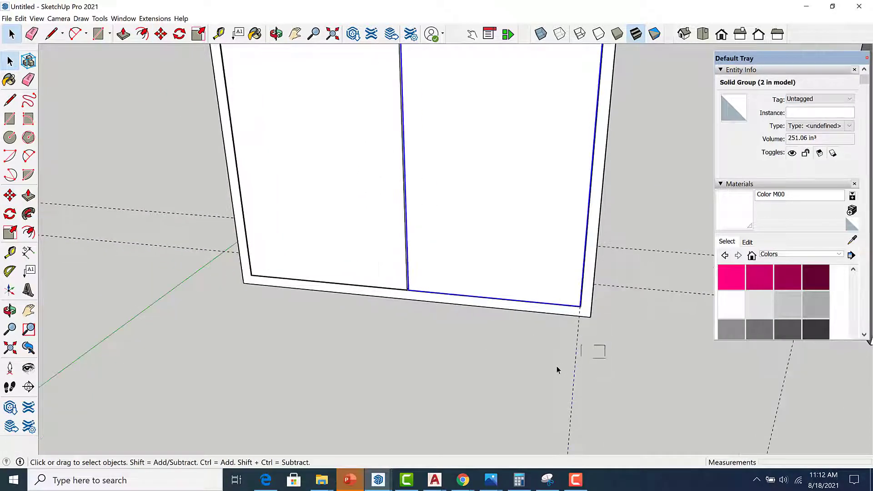
left_click(552, 368)
Examine the gaps around and between the two doors and compare the finished cabinet with the one beside it.
scroll(521, 348, "down", 2)
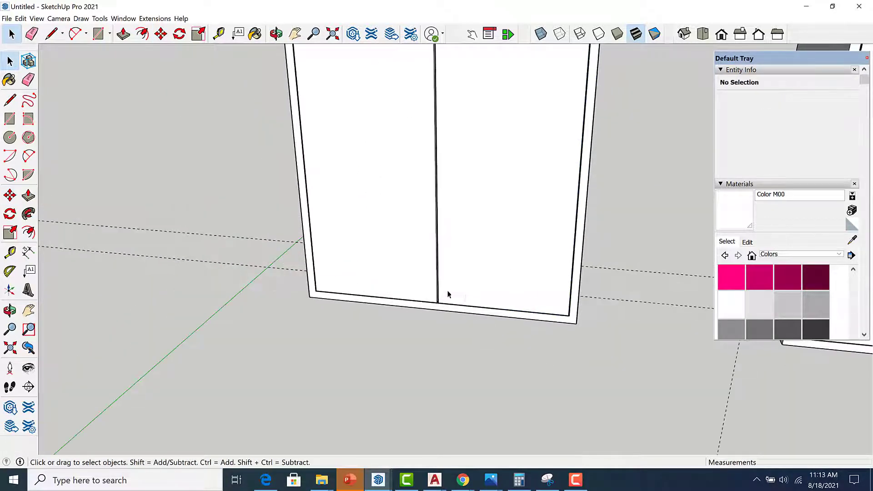
scroll(447, 294, "up", 3)
middle_click_drag(438, 321, 495, 234)
scroll(437, 291, "up", 3)
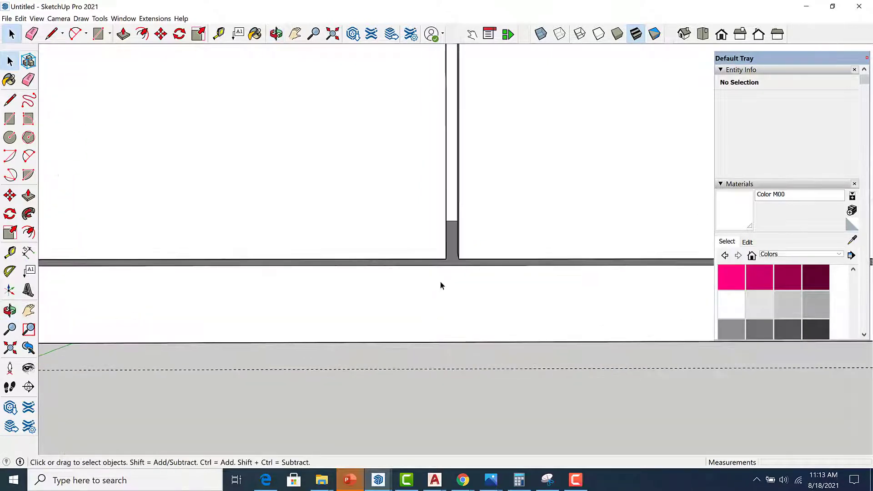
scroll(445, 268, "up", 3)
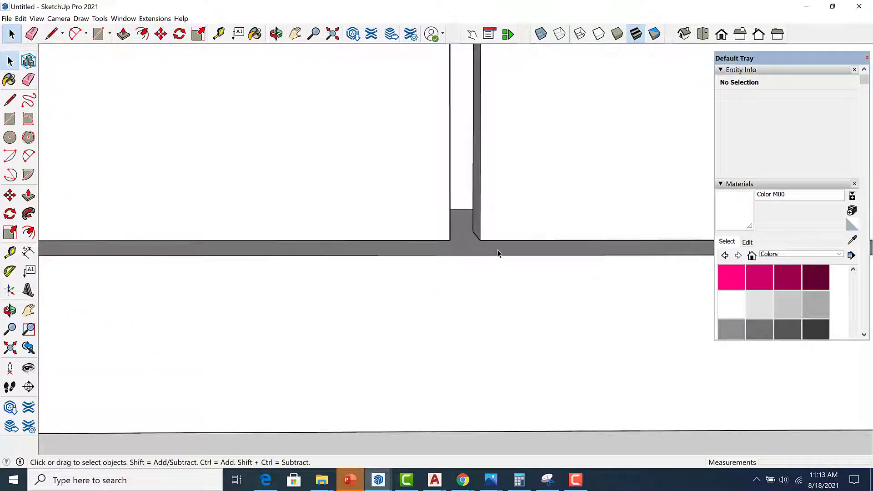
scroll(497, 246, "down", 2)
scroll(341, 318, "down", 5)
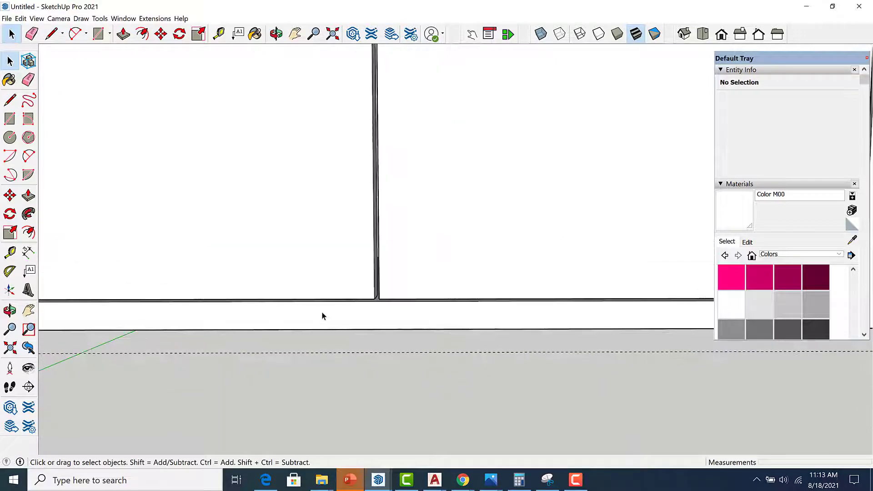
scroll(326, 315, "down", 5)
middle_click_drag(294, 304, 281, 311)
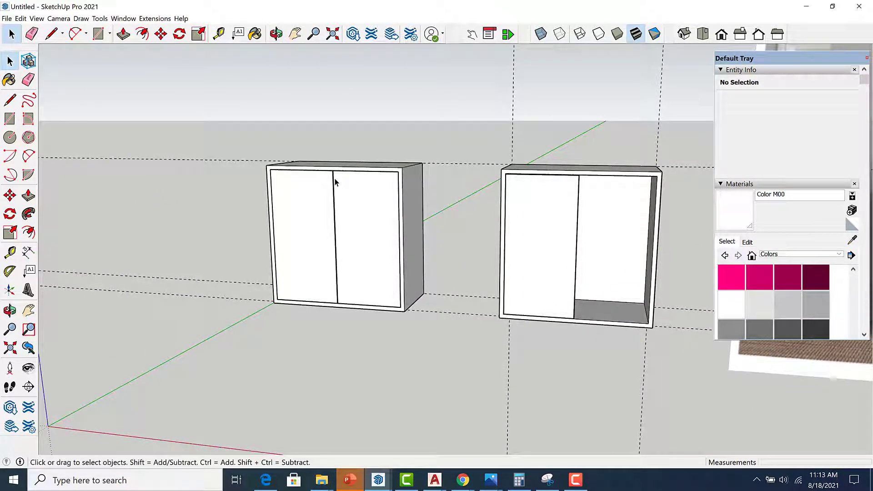
scroll(337, 187, "up", 3)
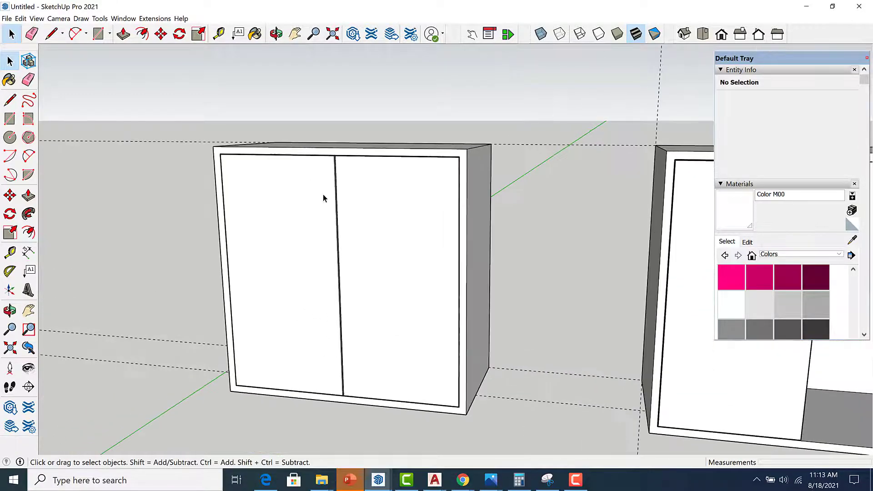
scroll(315, 175, "down", 5)
middle_click_drag(269, 186, 264, 265)
scroll(454, 314, "up", 6)
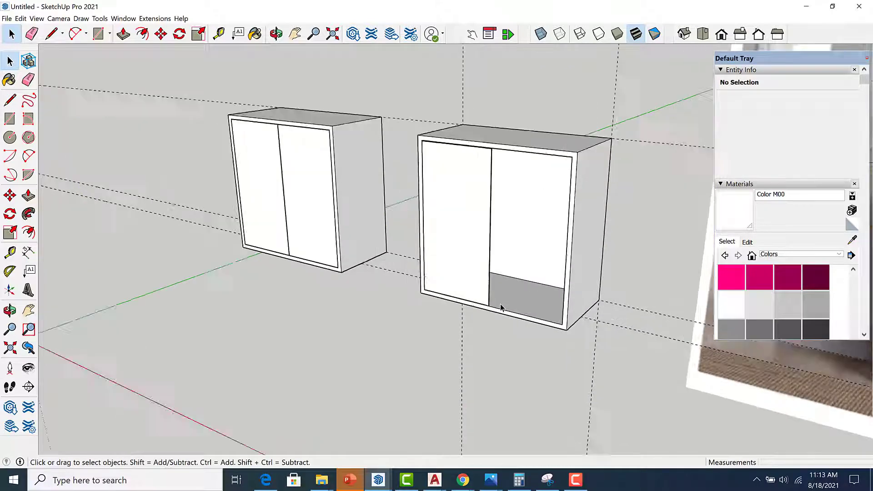
middle_click_drag(488, 305, 538, 343)
scroll(535, 348, "down", 4)
scroll(535, 348, "down", 2)
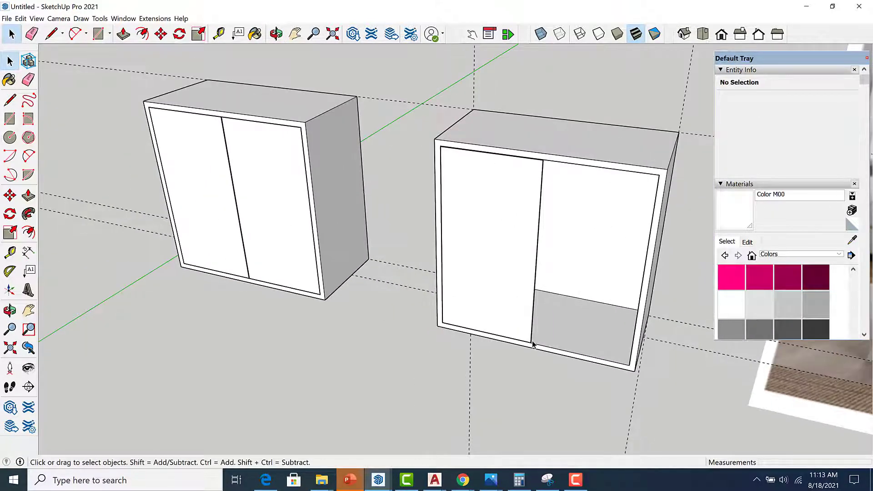
scroll(533, 328, "down", 3)
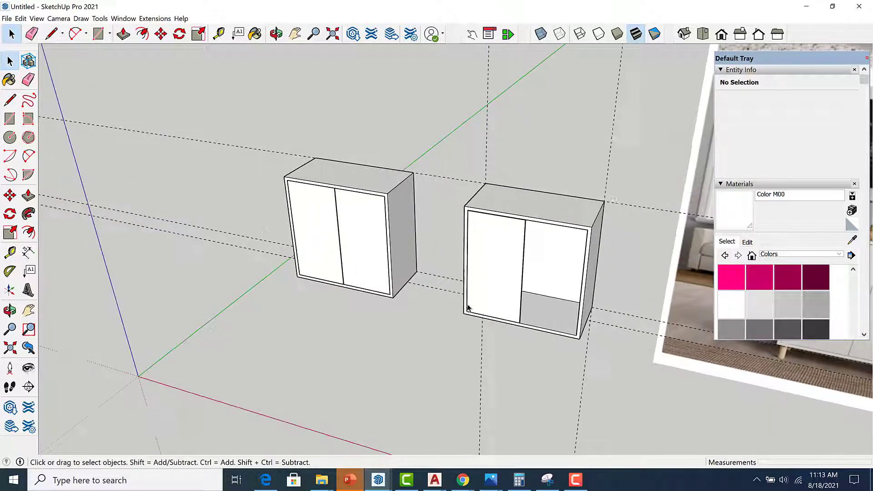
scroll(471, 311, "up", 2)
Undo the door and cabinet copies, going back to the single cabinet with its flat left door face.
key("ctrl+z")
key("ctrl+z")
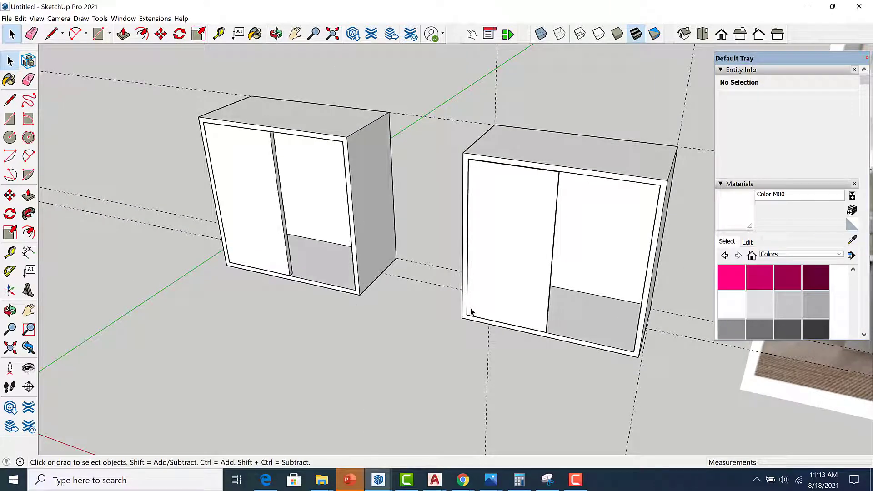
key("ctrl+z")
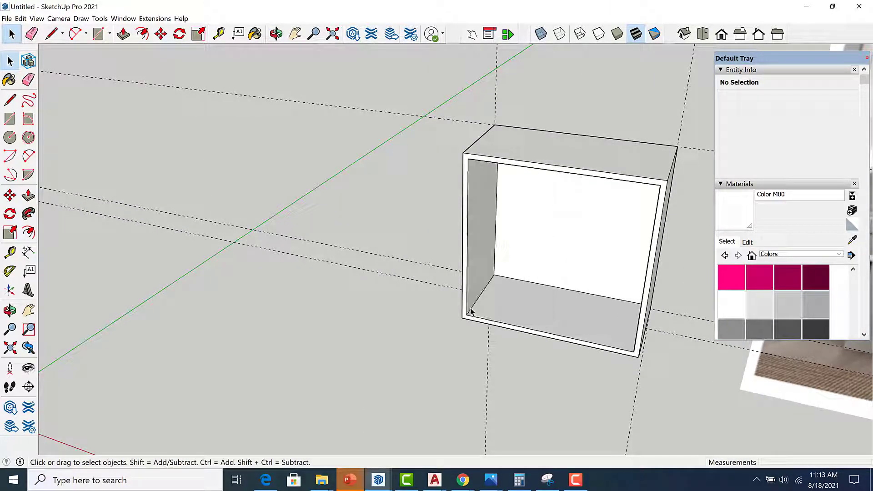
key("ctrl+y")
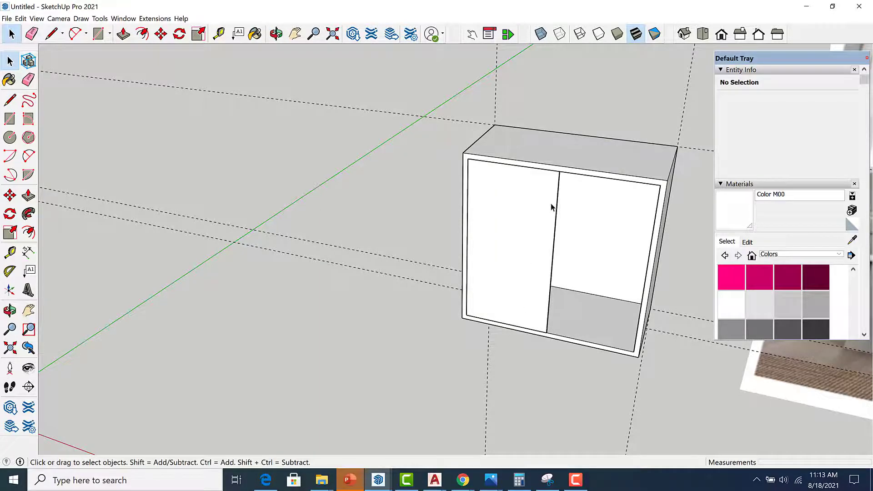
Offset the remaining cabinet's left door face inward by 1/16".
scroll(554, 191, "up", 3)
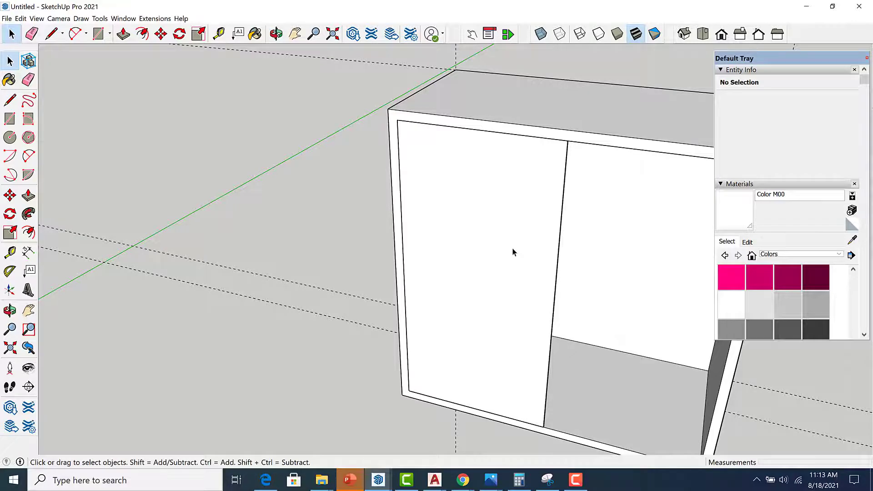
key("f")
scroll(517, 248, "up", 2)
left_click(506, 144)
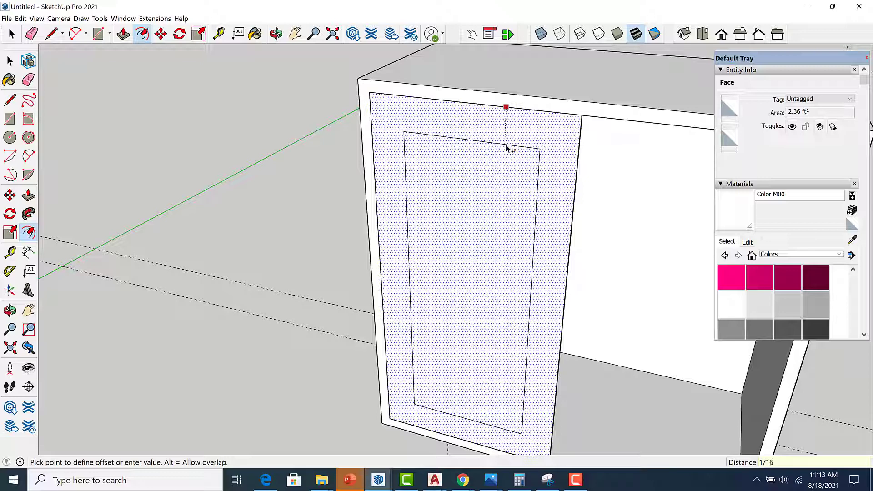
key("Escape")
key("Escape")
Delete the thin outer strip around the offset left door face together with its outer boundary edges.
scroll(589, 216, "up", 5)
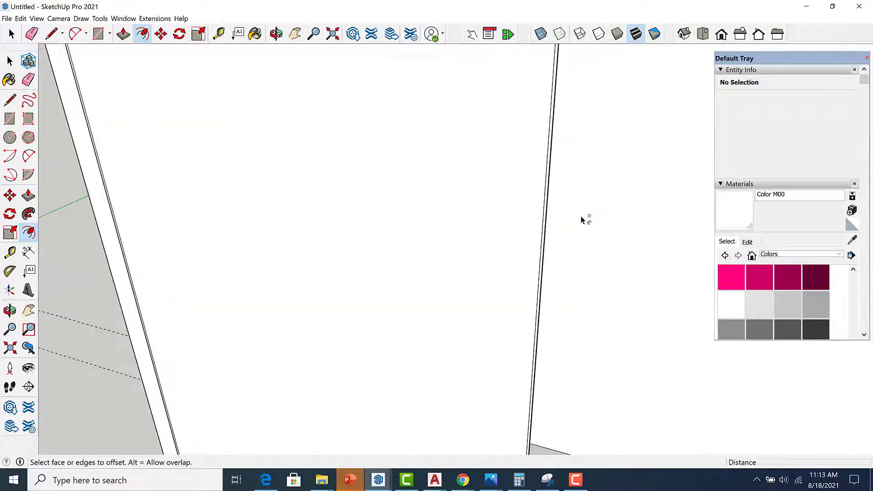
scroll(581, 217, "up", 3)
key("space")
scroll(516, 241, "up", 4)
scroll(424, 238, "down", 4)
scroll(391, 277, "up", 2)
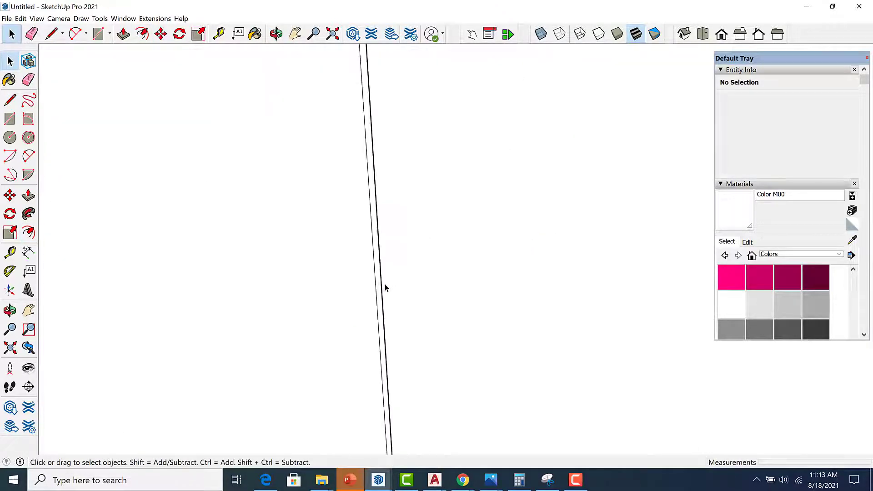
scroll(384, 285, "up", 2)
scroll(343, 285, "down", 3)
mouse_move(341, 286)
middle_mouse_down()
mouse_move(333, 299)
mouse_move(348, 300)
middle_mouse_up()
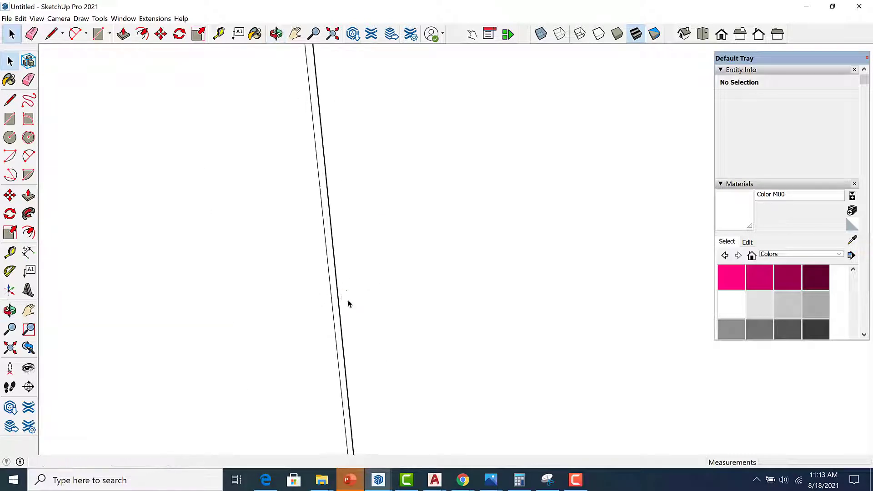
scroll(347, 301, "up", 2)
scroll(314, 305, "down", 2)
left_click(297, 317)
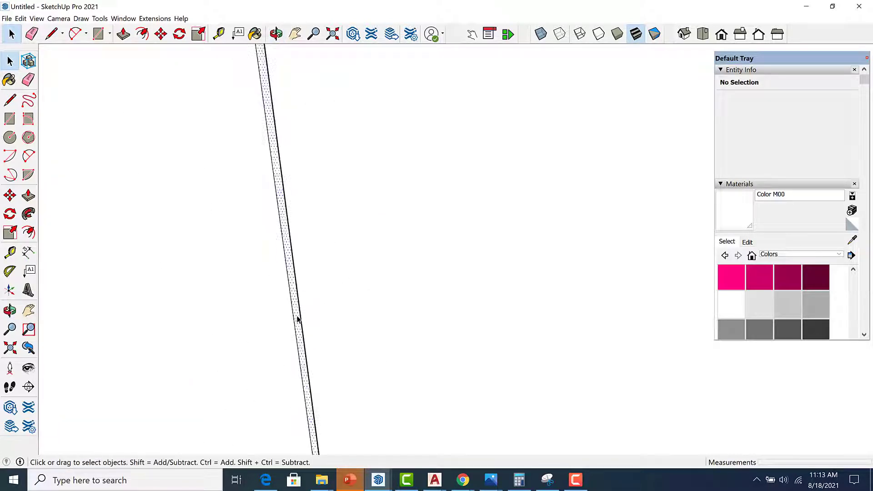
left_click(296, 316)
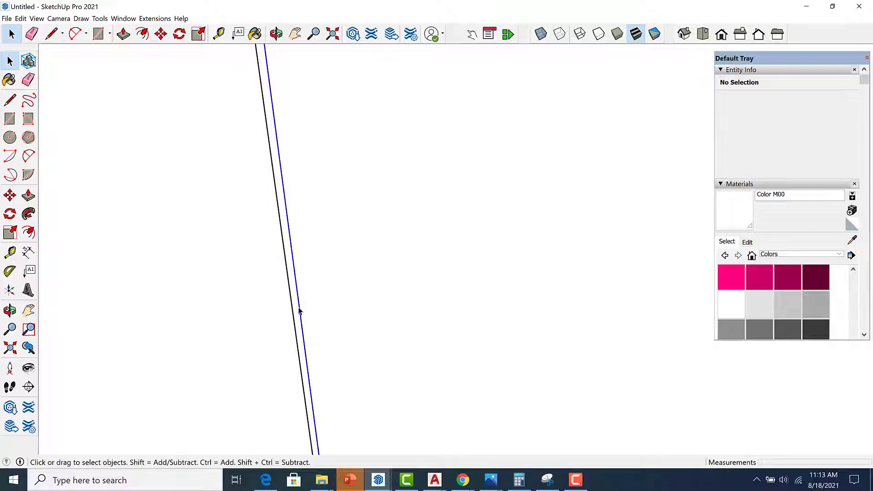
left_click(299, 311)
scroll(298, 312, "down", 5)
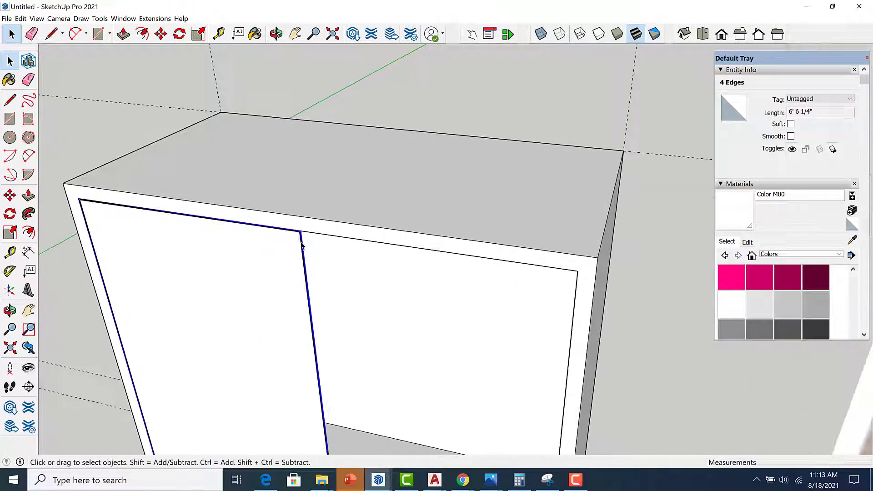
scroll(301, 245, "up", 8)
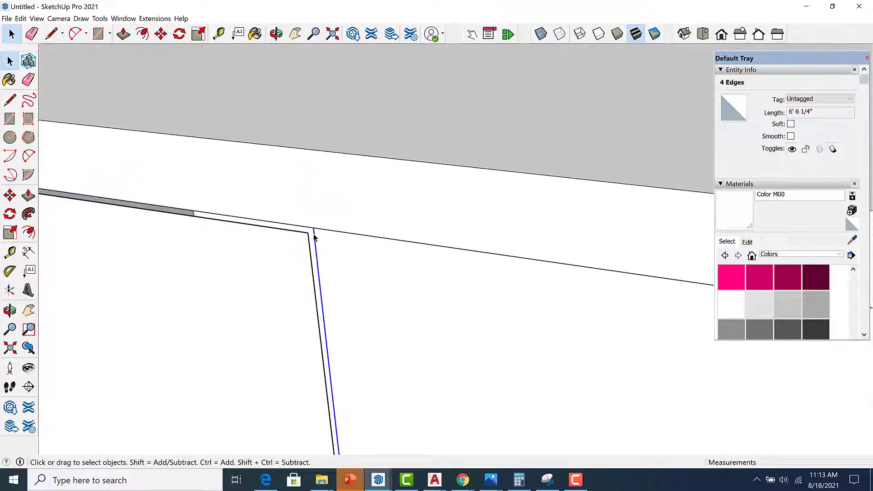
left_click(242, 285)
Move the left door face's right vertical edge 1/32" outward along the red axis, toward the open half.
scroll(326, 211, "down", 6)
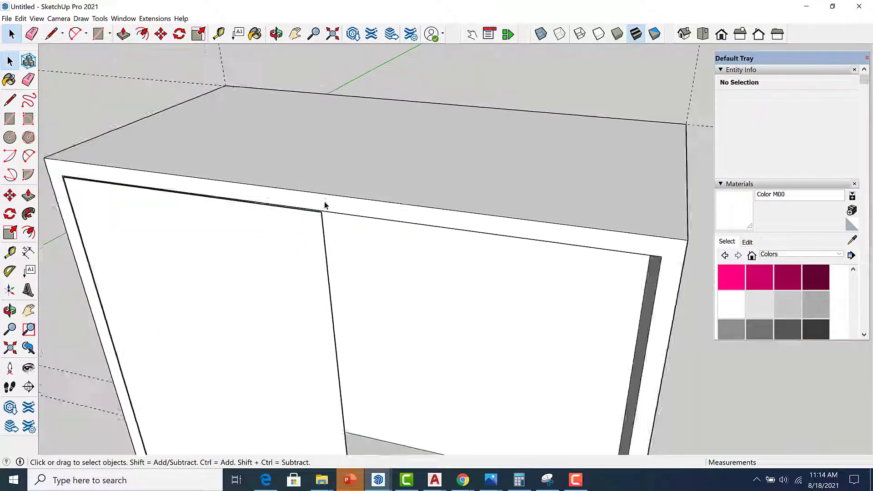
scroll(329, 355, "down", 3)
scroll(353, 353, "up", 6)
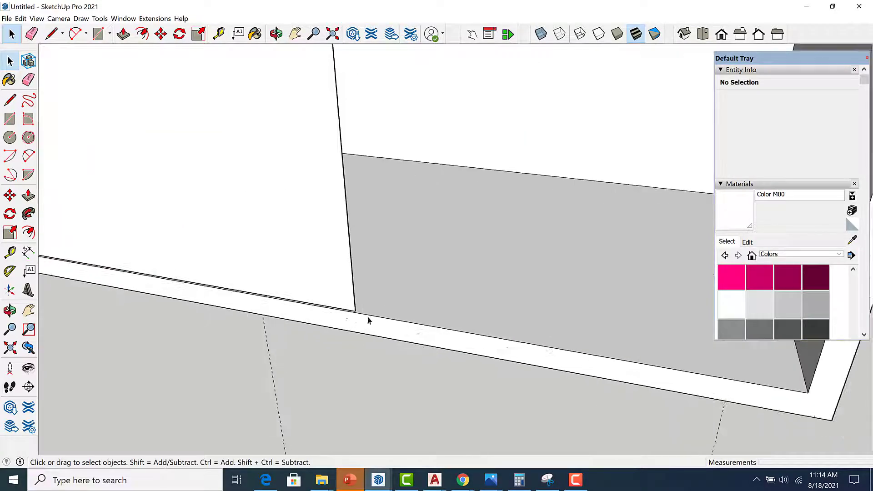
middle_click_drag(369, 317, 394, 308)
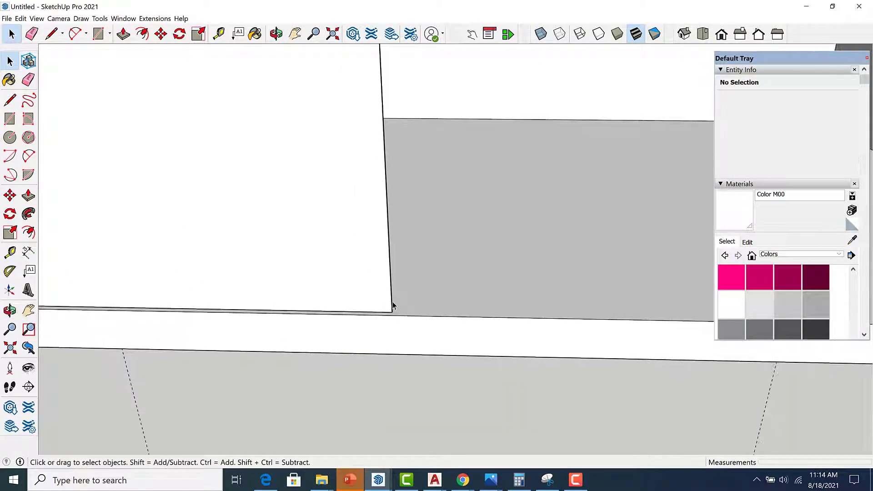
left_click(391, 311)
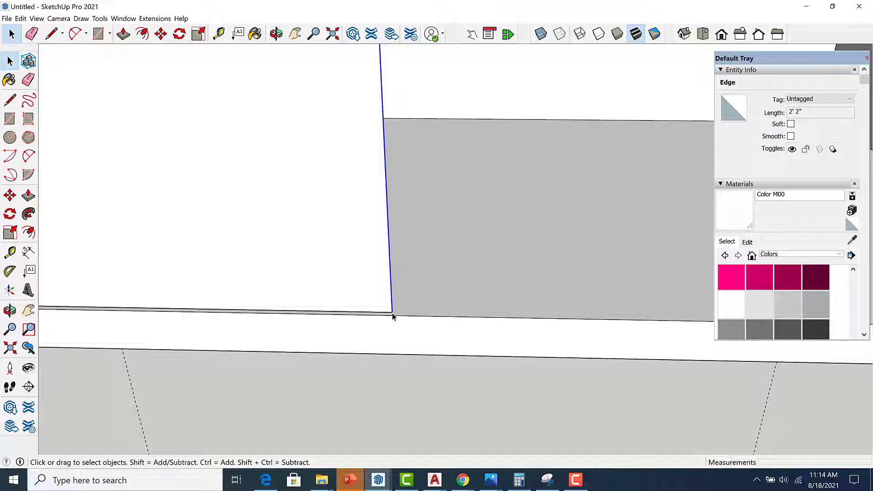
key("m")
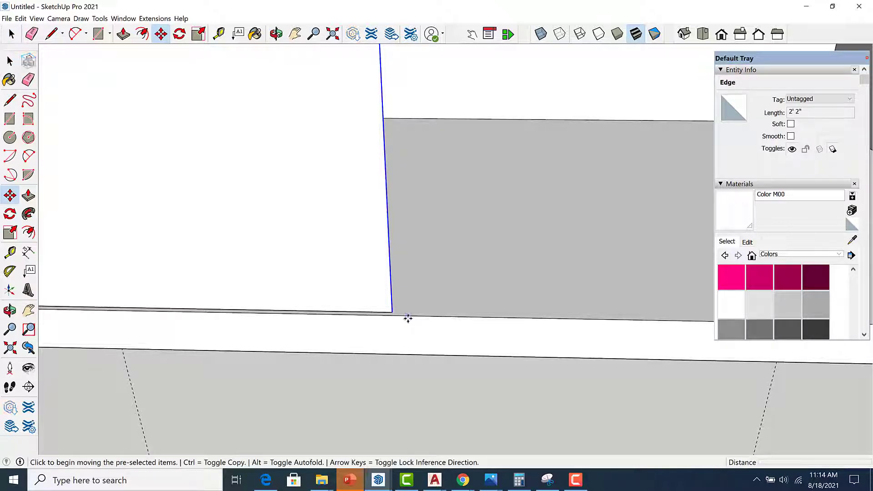
left_click(408, 318)
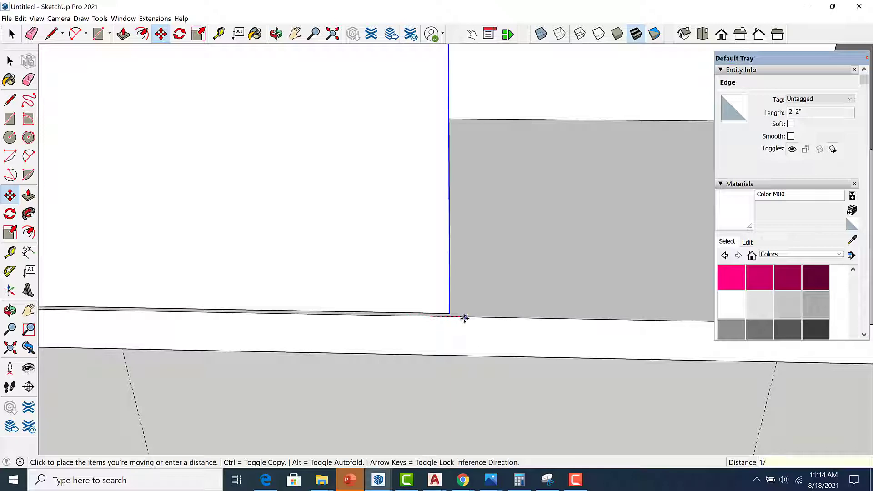
key("Escape")
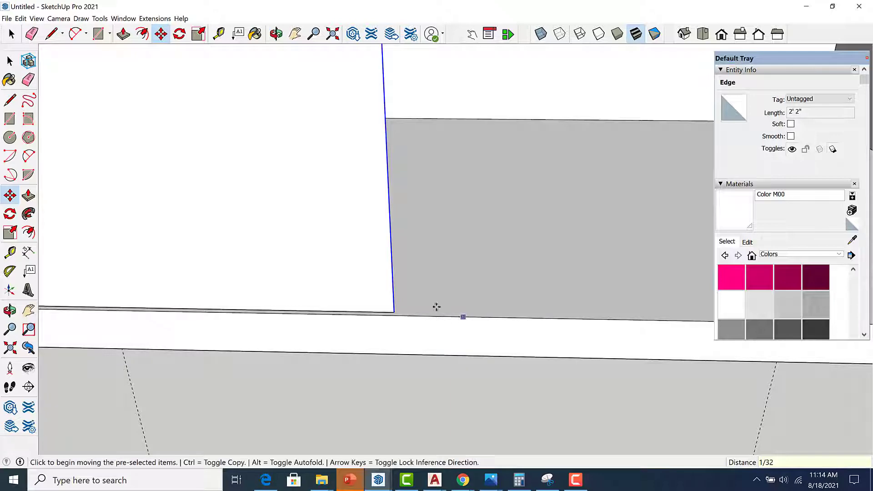
middle_click_drag(435, 306, 364, 339)
key("space")
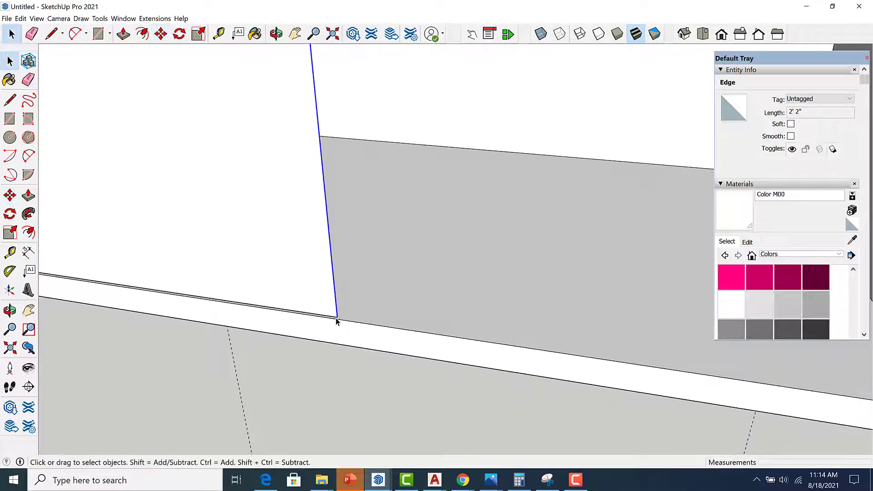
Push/Pull the left door face 3/4" to give the door its thickness.
key("p")
left_click(331, 302)
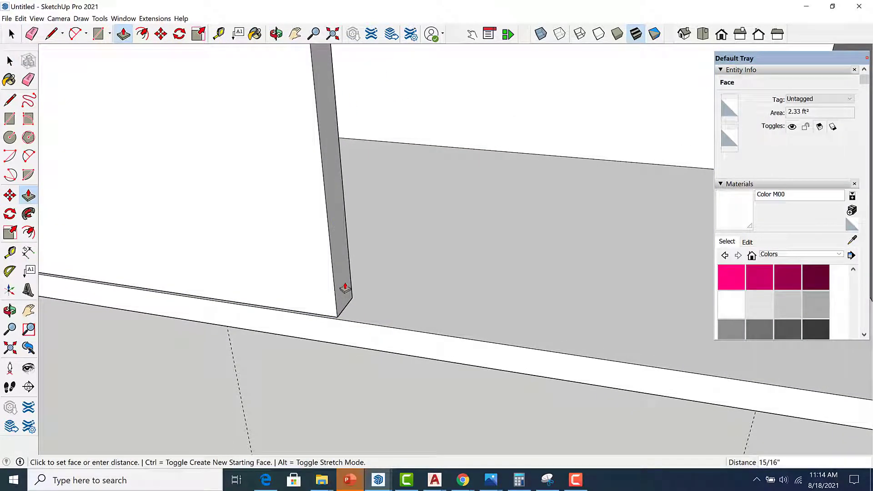
key("Return")
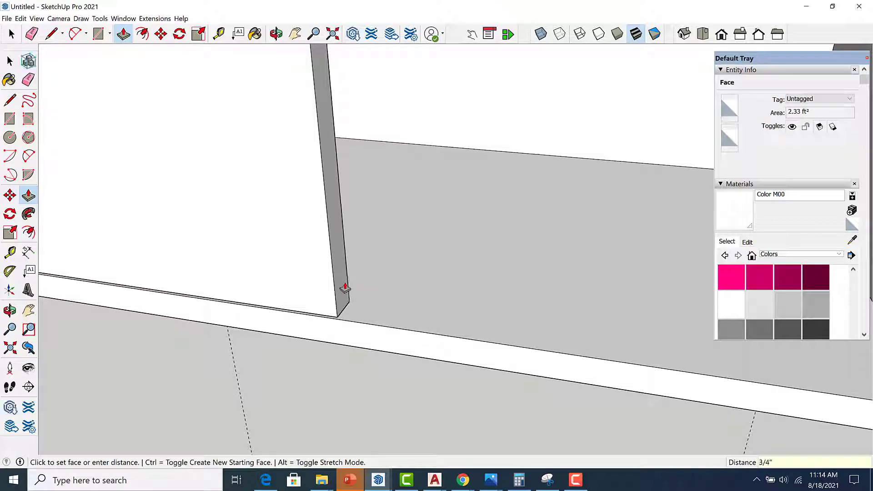
Group all the left door's geometry and paint the group with the white Color M00.
scroll(353, 279, "down", 5)
key("space")
left_click(328, 262)
triple_click(328, 264)
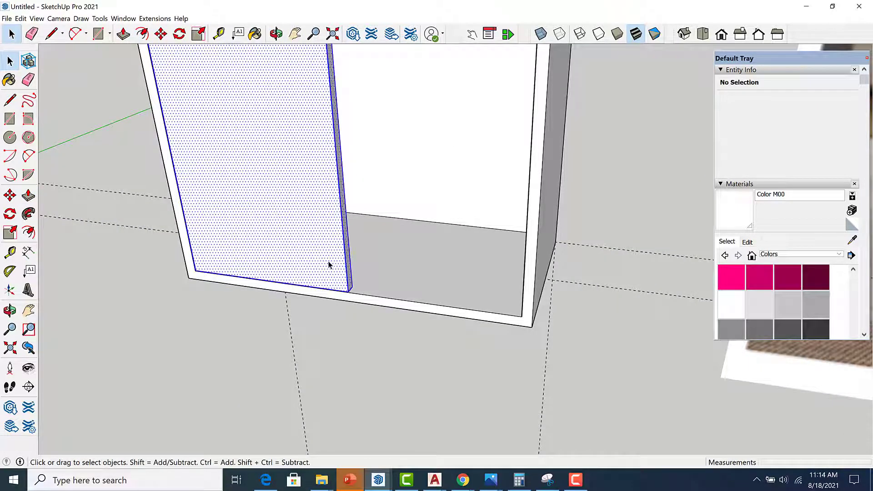
right_click(328, 263)
left_click(384, 344)
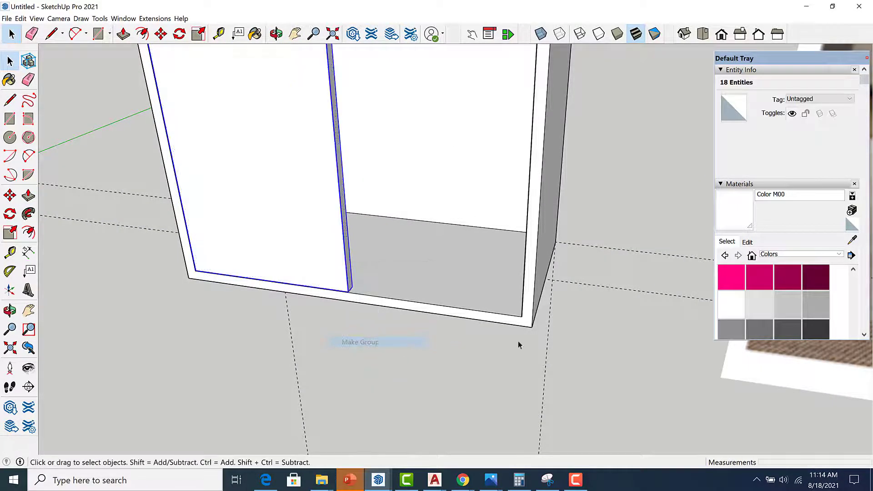
left_click(735, 309)
left_click(326, 252)
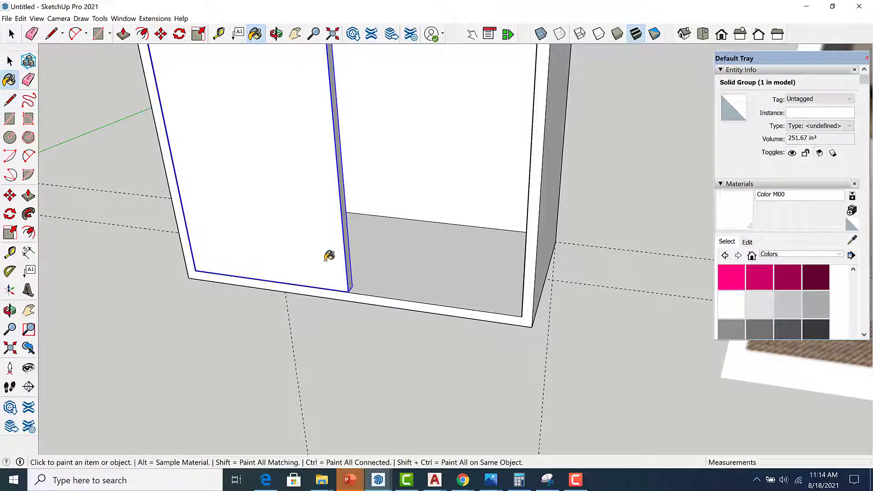
key("space")
Place a vertical guide slightly inside the opening's right inner edge, parallel to it, for the second door's gap.
scroll(373, 332, "down", 3)
scroll(445, 315, "up", 3)
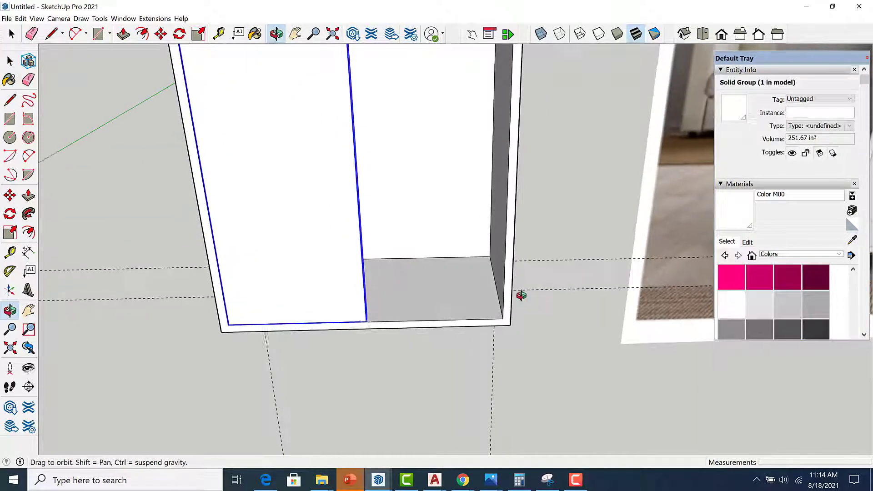
middle_click_drag(523, 296, 559, 274)
scroll(300, 325, "up", 3)
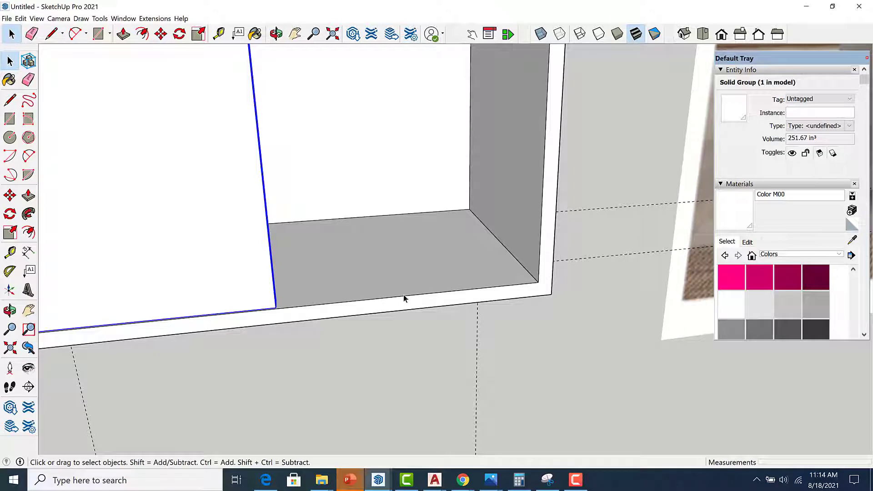
key("t")
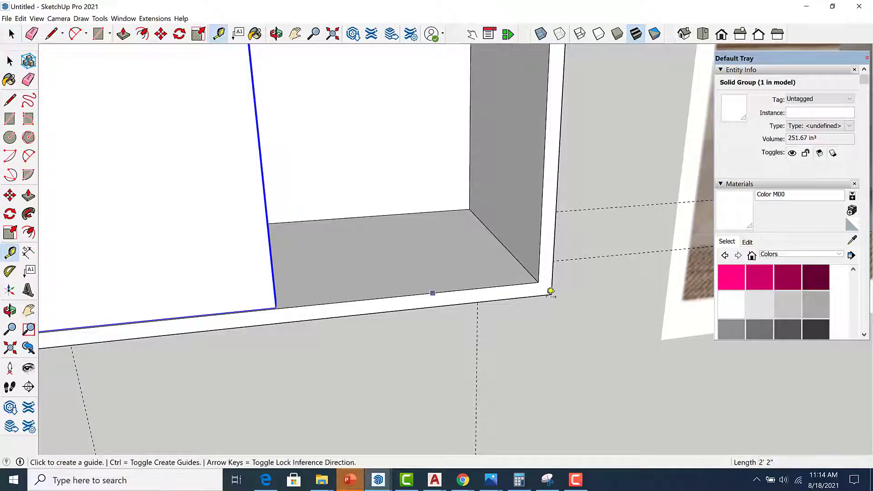
scroll(540, 273, "up", 5)
left_click(537, 279)
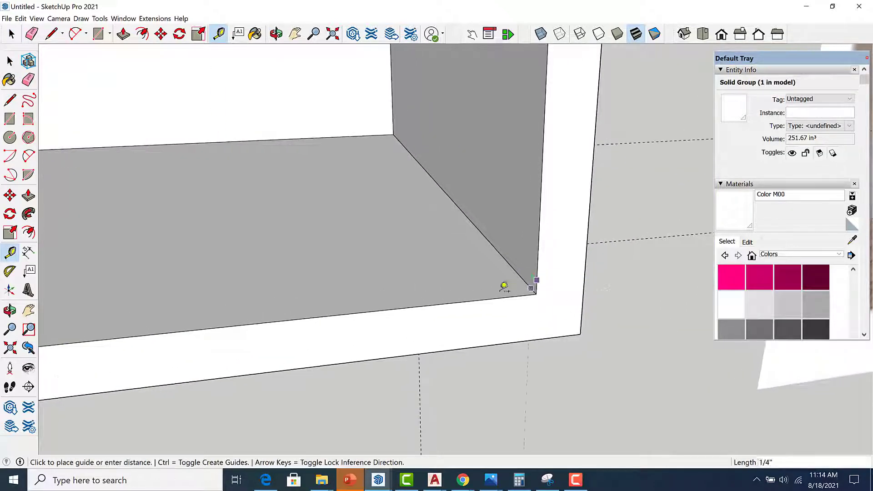
left_click(481, 287)
scroll(482, 277, "down", 5)
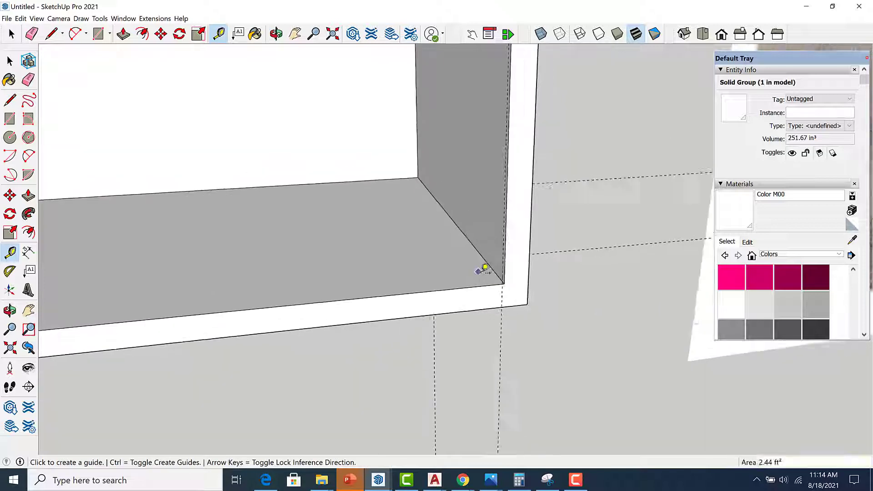
key("space")
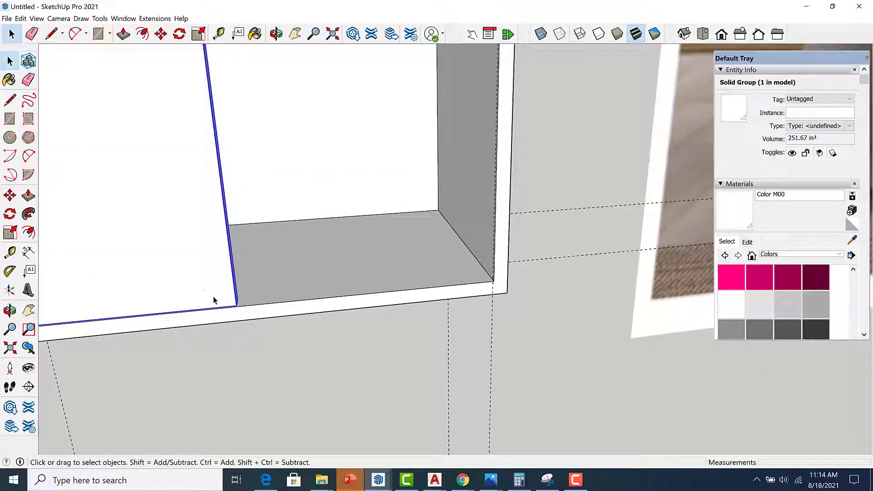
Copy the left door group along the red axis into the open right half, aligning its lower right corner with the vertical guide.
key("m")
scroll(246, 313, "up", 5)
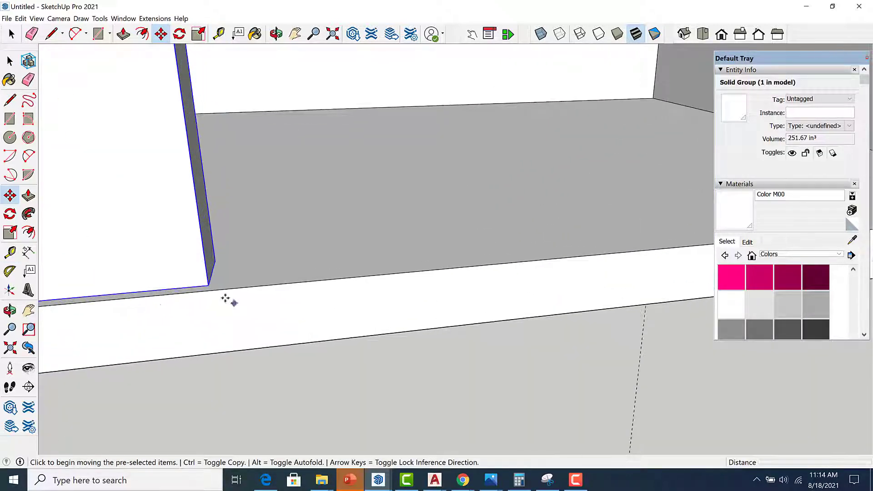
left_click(207, 285)
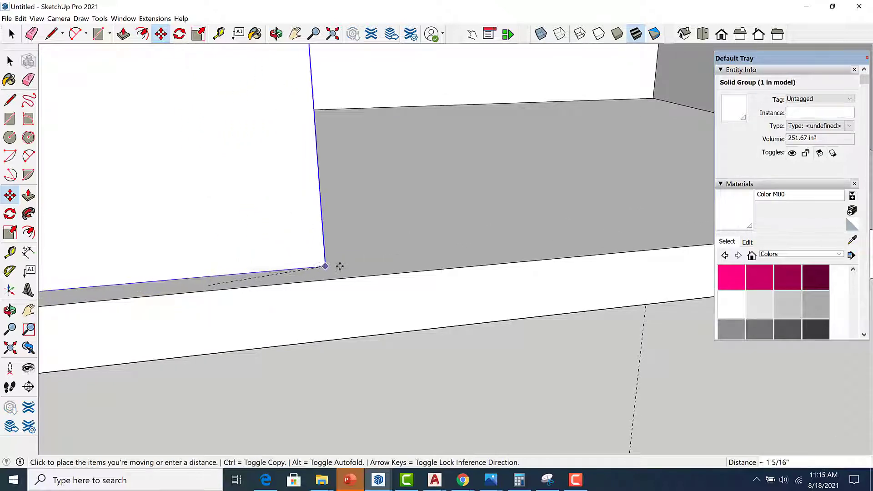
key("ctrl")
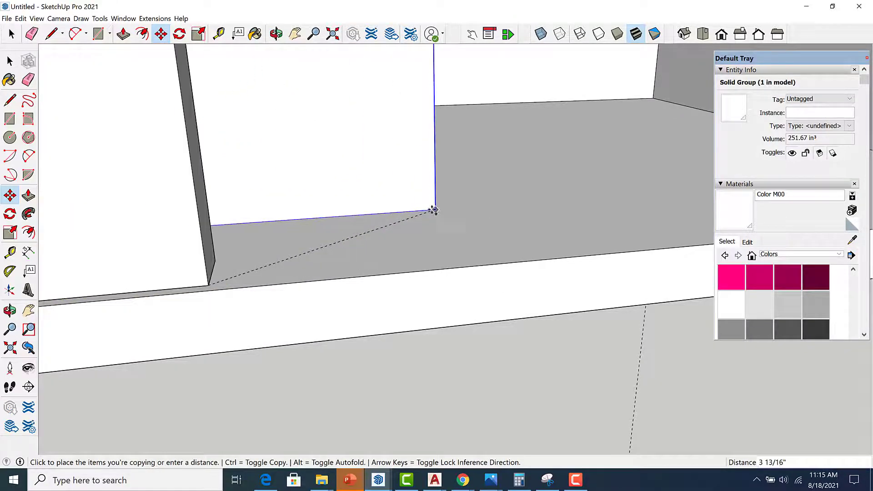
scroll(435, 210, "down", 5)
scroll(336, 249, "down", 2)
scroll(407, 244, "up", 5)
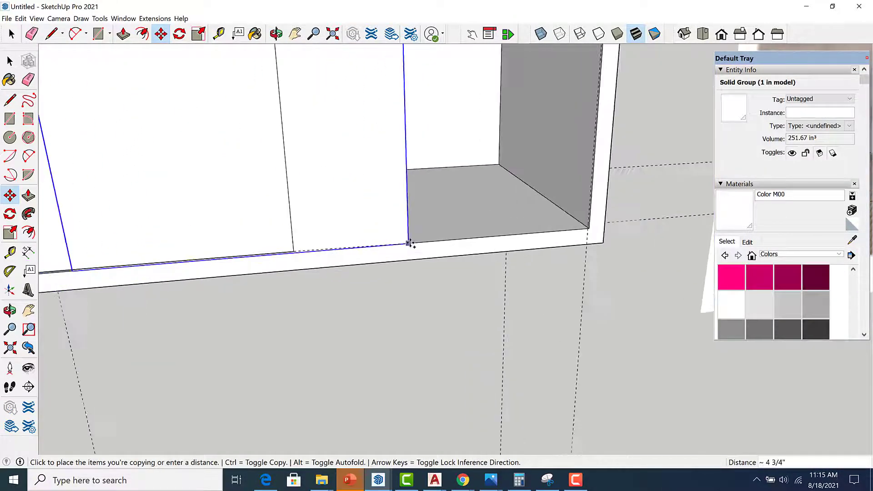
scroll(406, 244, "down", 1)
scroll(228, 270, "down", 2)
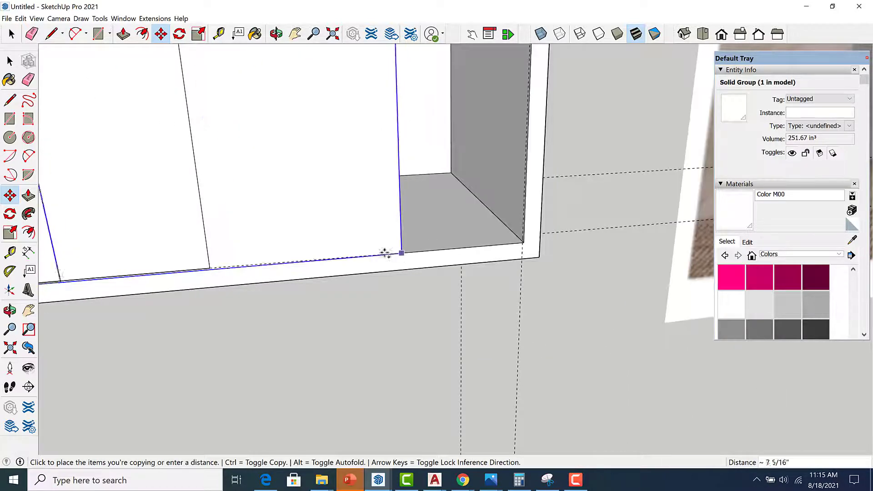
scroll(383, 253, "down", 2)
scroll(448, 242, "up", 3)
scroll(459, 253, "up", 3)
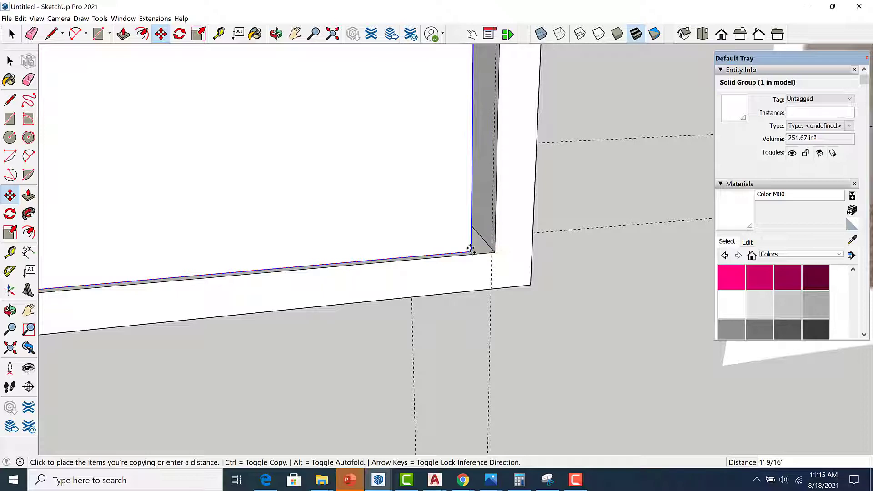
scroll(491, 280, "up", 2)
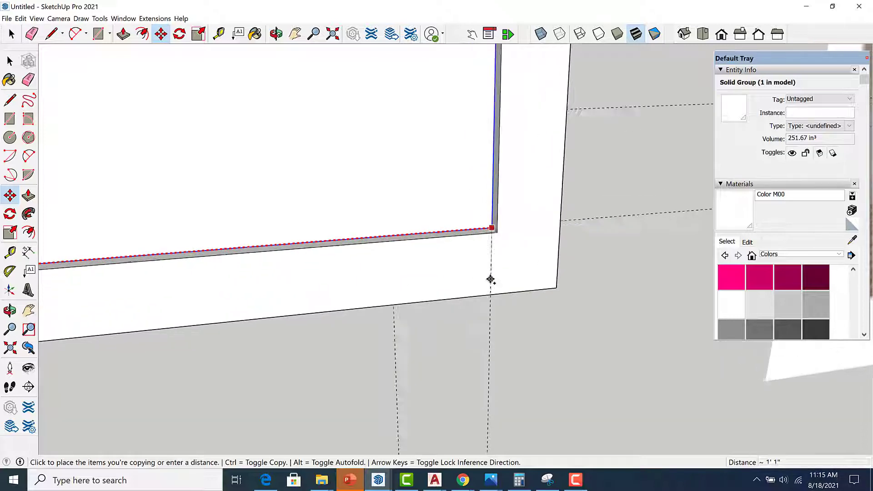
left_click(491, 264)
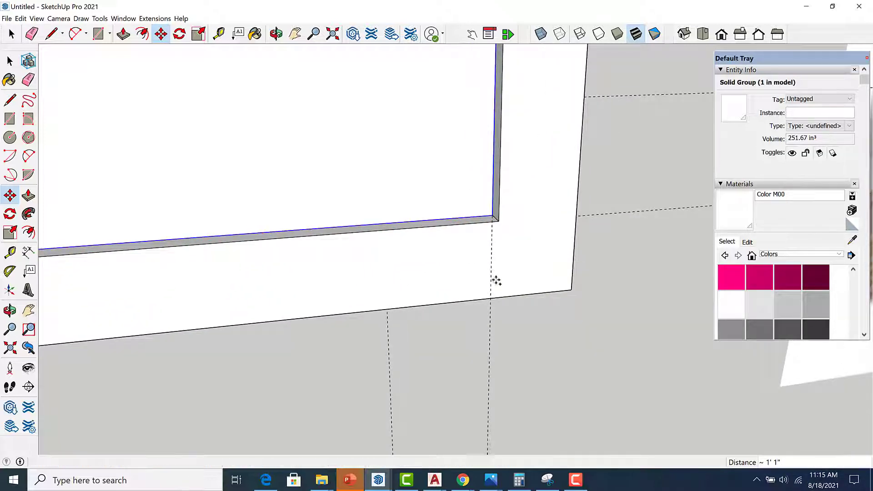
scroll(496, 300, "down", 4)
scroll(495, 323, "down", 3)
key("space")
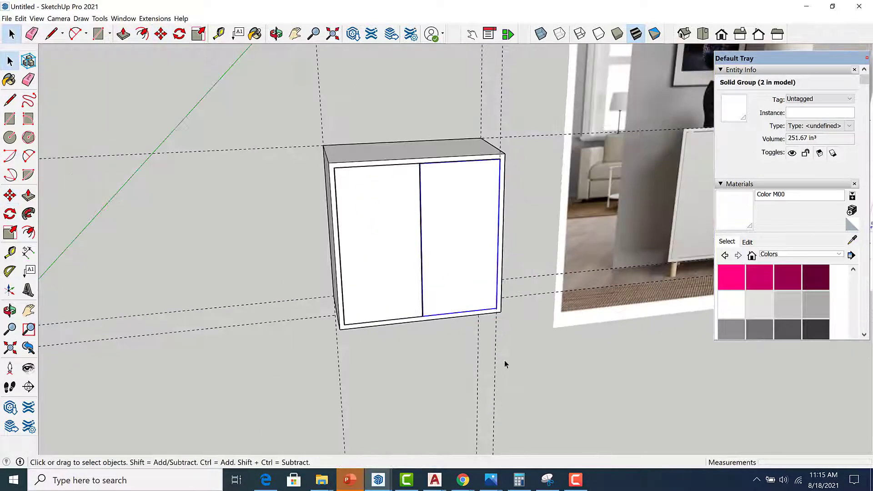
Clear the selection and delete all guides in the model.
left_click_drag(508, 351, 533, 404)
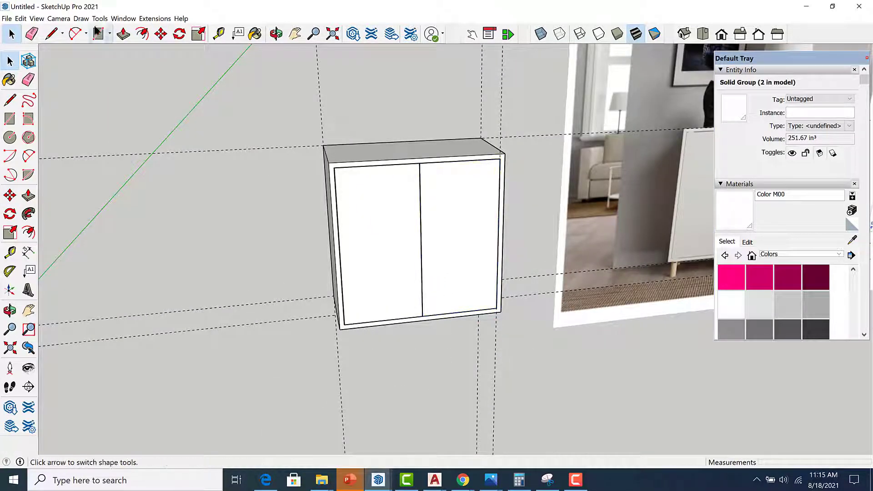
left_click(20, 18)
mouse_move(37, 18)
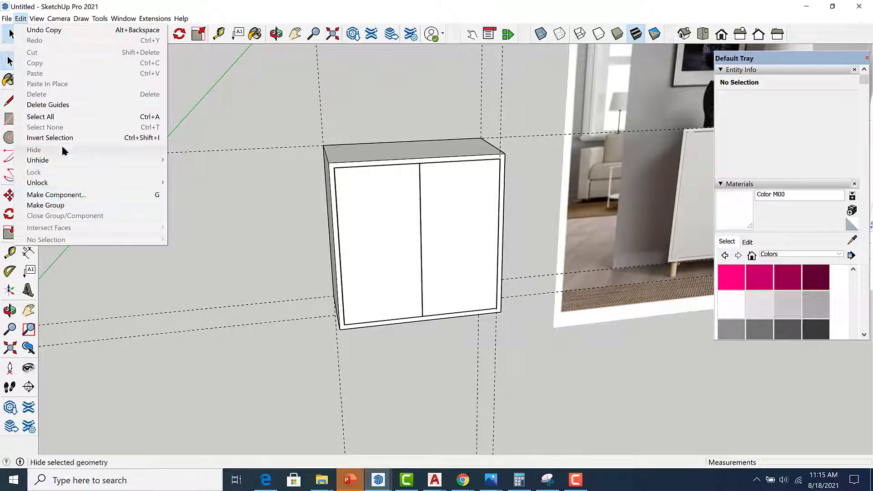
left_click(63, 105)
Examine the gaps between the two doors and around them along the cabinet frame.
scroll(424, 188, "down", 1)
middle_click_drag(424, 189, 390, 152)
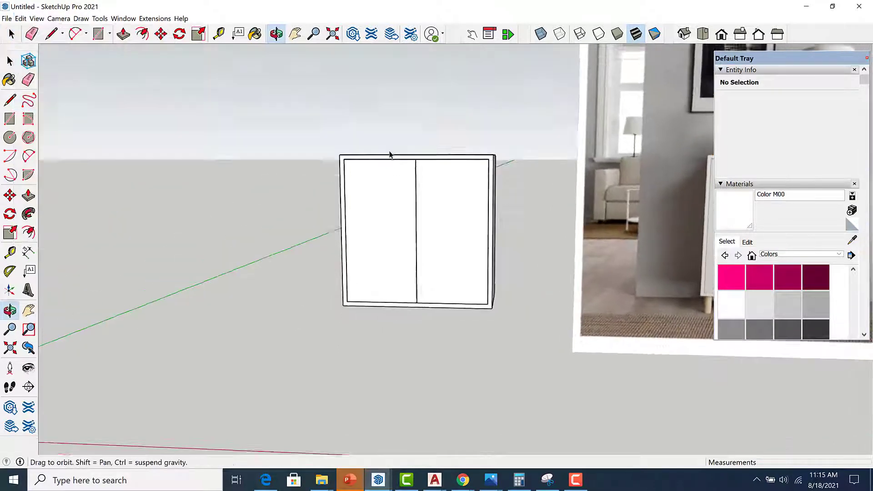
scroll(426, 178, "up", 6)
scroll(411, 137, "up", 2)
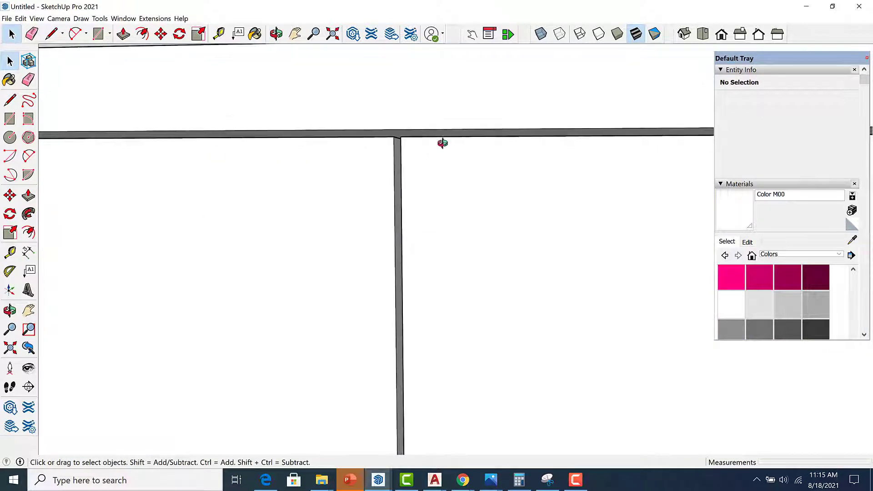
middle_click_drag(444, 143, 410, 141)
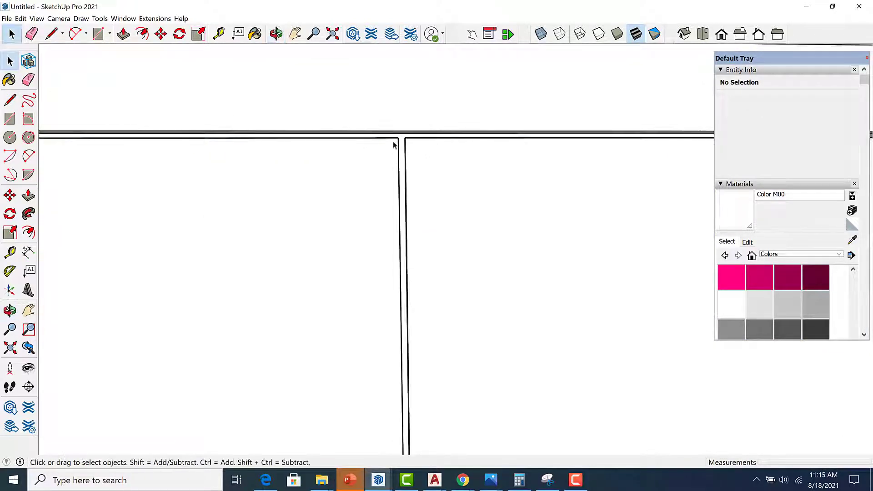
scroll(420, 139, "down", 5)
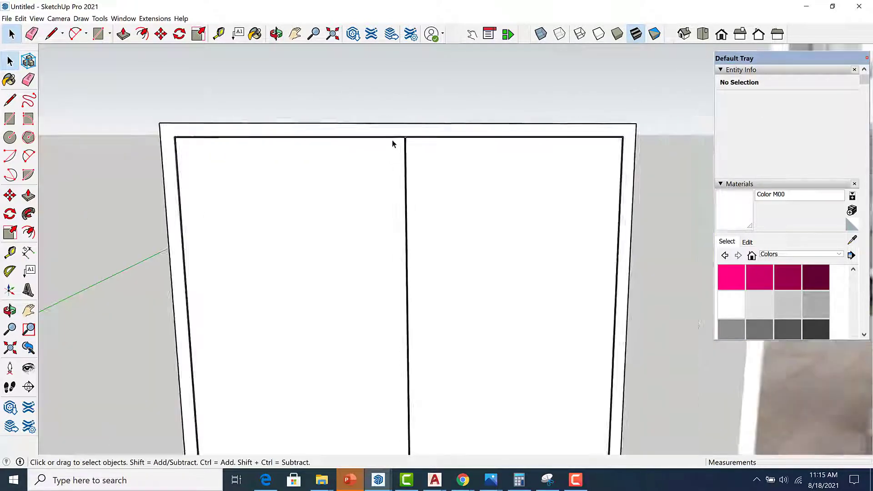
scroll(393, 142, "down", 5)
middle_click_drag(389, 200, 336, 132)
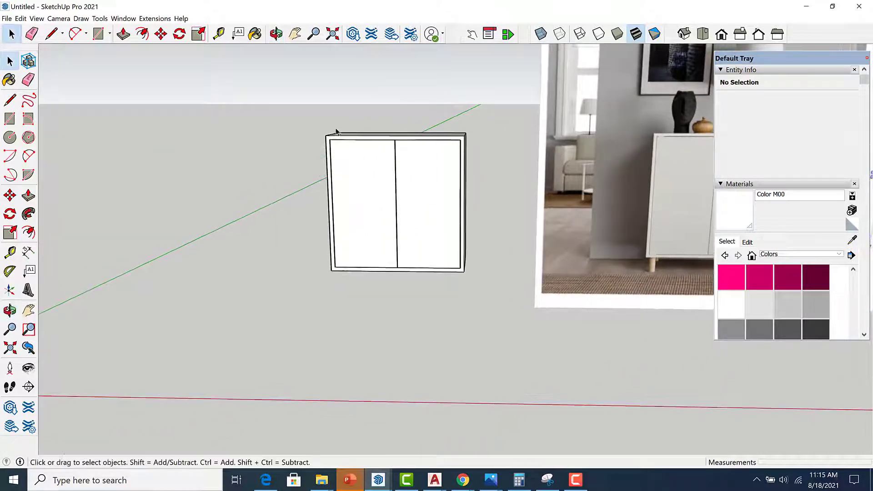
scroll(396, 146, "up", 5)
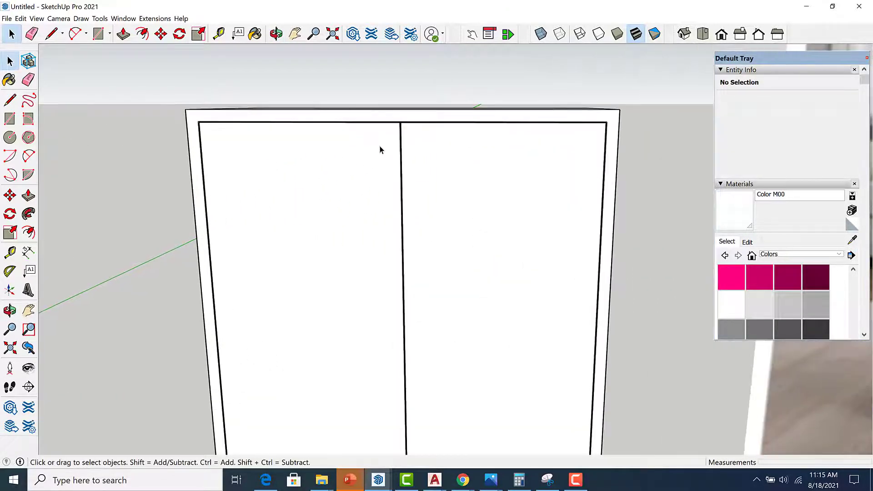
scroll(383, 148, "down", 4)
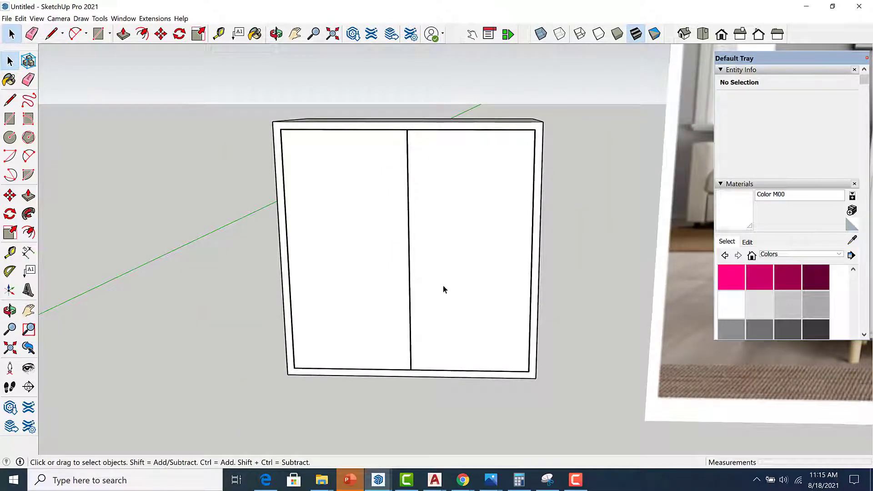
Measure the width of the cabinet's front left wooden leg in the reference image.
scroll(385, 255, "down", 5)
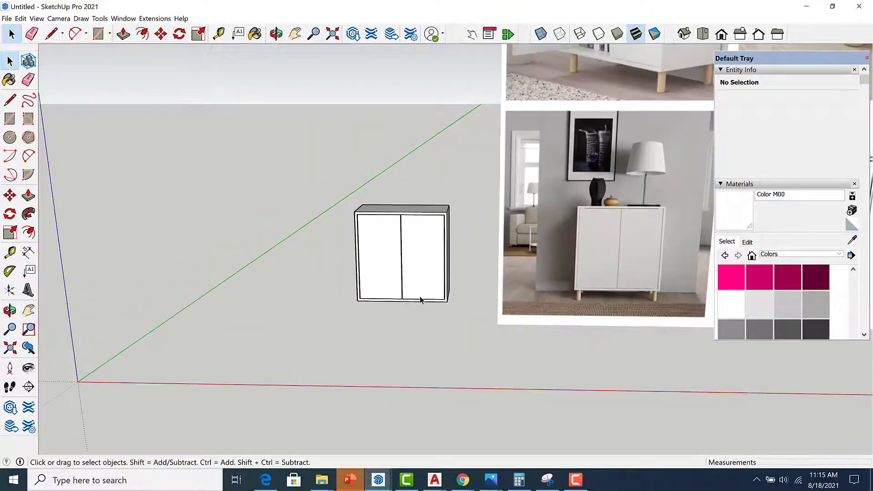
mouse_move(420, 297)
middle_mouse_down()
mouse_move(399, 278)
mouse_move(419, 298)
middle_mouse_up()
scroll(567, 306, "up", 8)
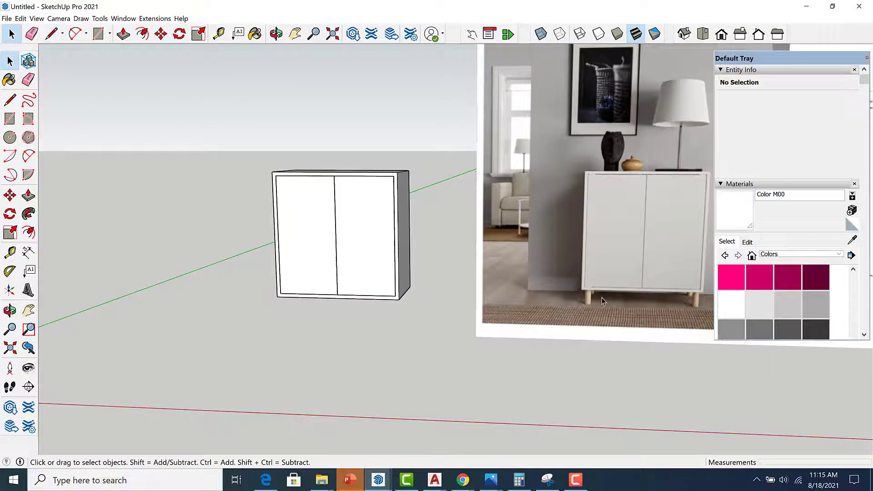
scroll(591, 301, "up", 2)
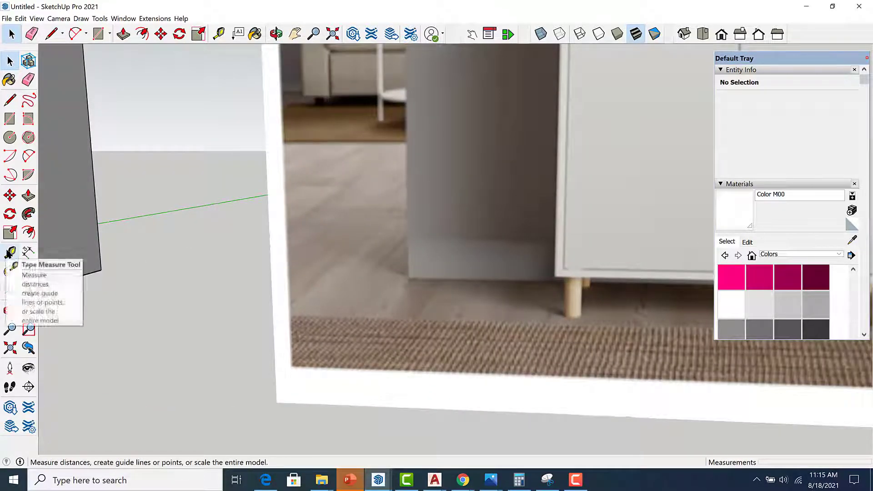
left_click(9, 252)
scroll(569, 308, "up", 3)
scroll(568, 307, "up", 2)
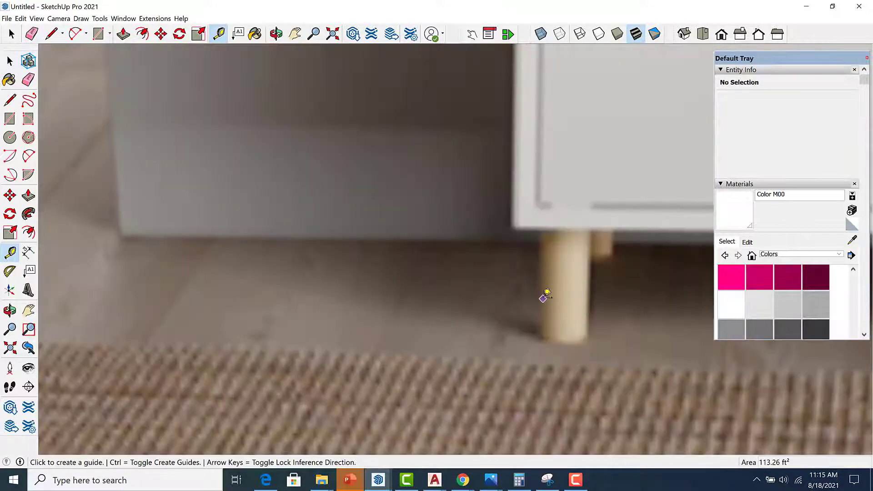
left_click(540, 299)
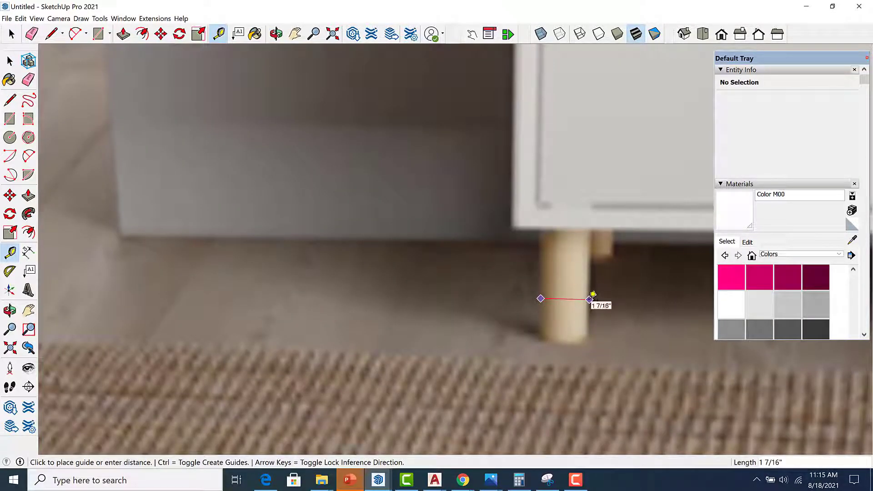
left_click(592, 296)
scroll(566, 250, "down", 2)
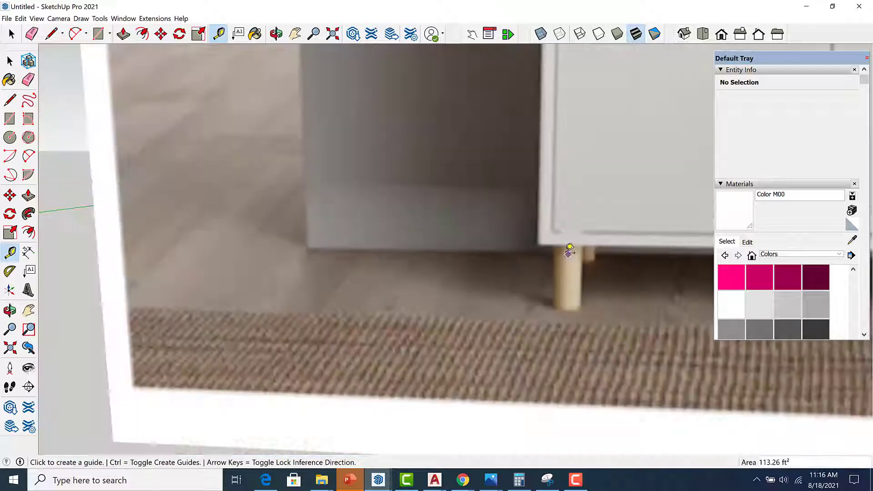
Measure the distance from the cabinet's lower left corner to the centre of the front left leg in the reference image.
scroll(566, 249, "up", 3)
scroll(557, 246, "up", 2)
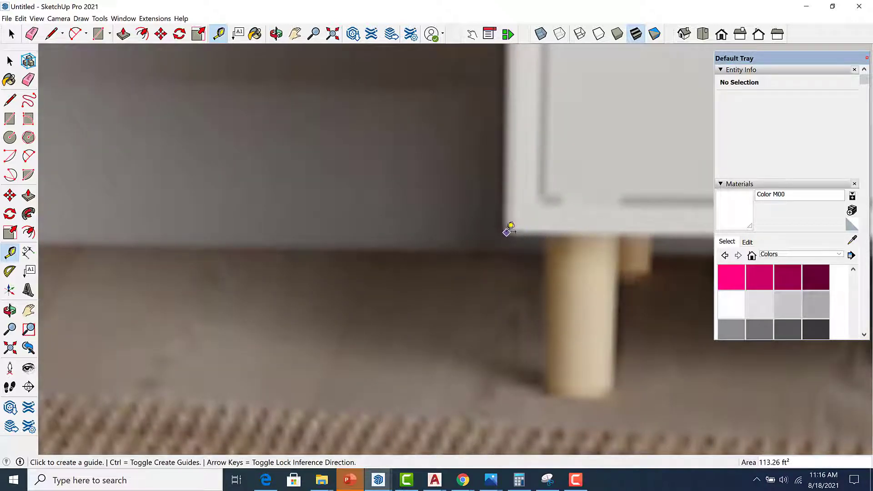
left_click(504, 231)
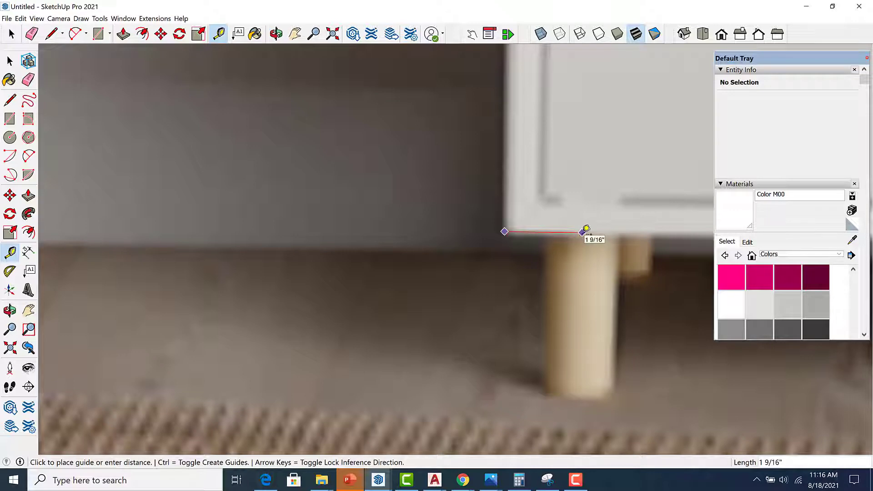
key("space")
scroll(578, 232, "down", 6)
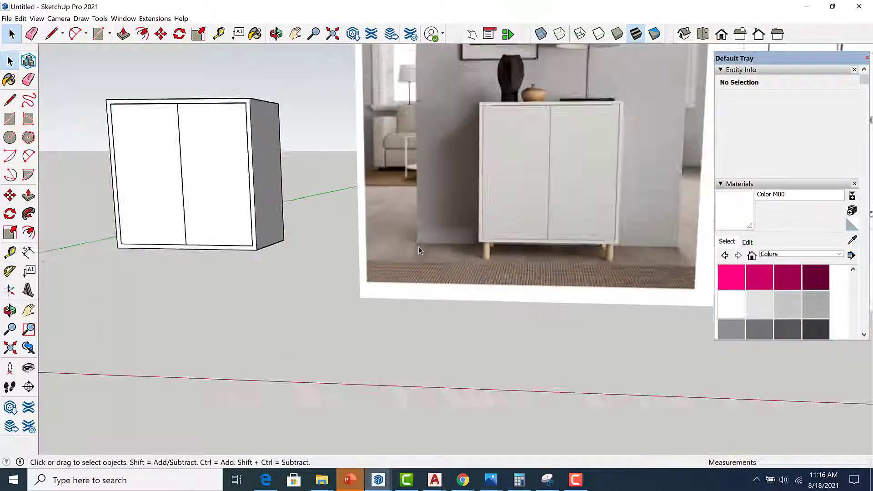
Place a guide on the cabinet's underside, 1.5" in from the right edge.
scroll(418, 249, "down", 3)
middle_click_drag(282, 254, 303, 227)
scroll(302, 227, "up", 3)
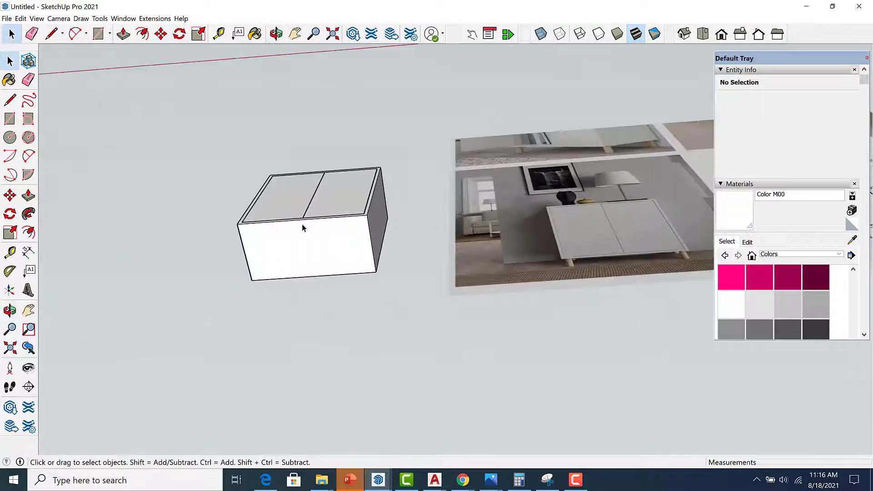
scroll(302, 227, "up", 1)
key("t")
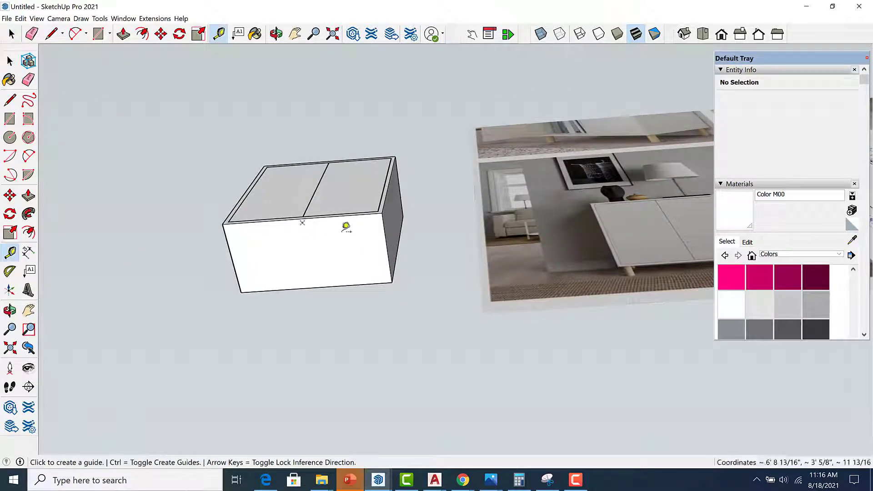
scroll(346, 226, "up", 4)
left_click(386, 210)
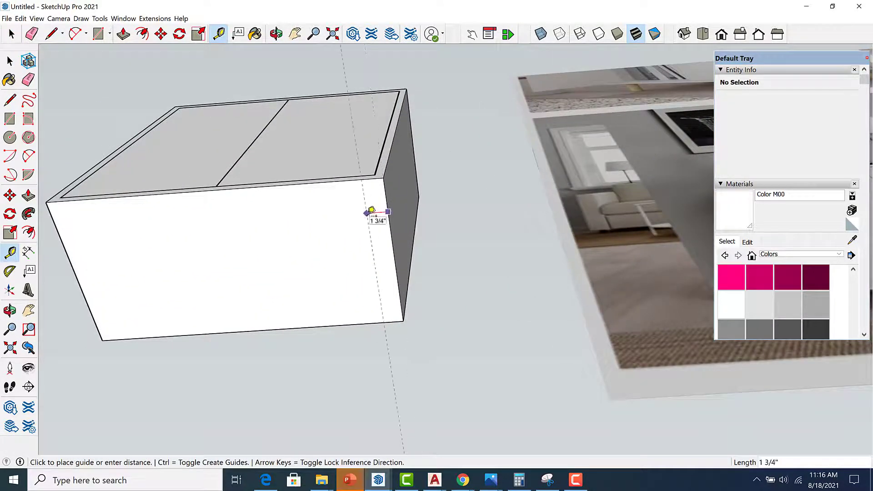
type("1.5")
key("Return")
Place a guide about 1.5" in from the underside's front edge, crossing the side guide near the front right corner.
scroll(351, 179, "up", 2)
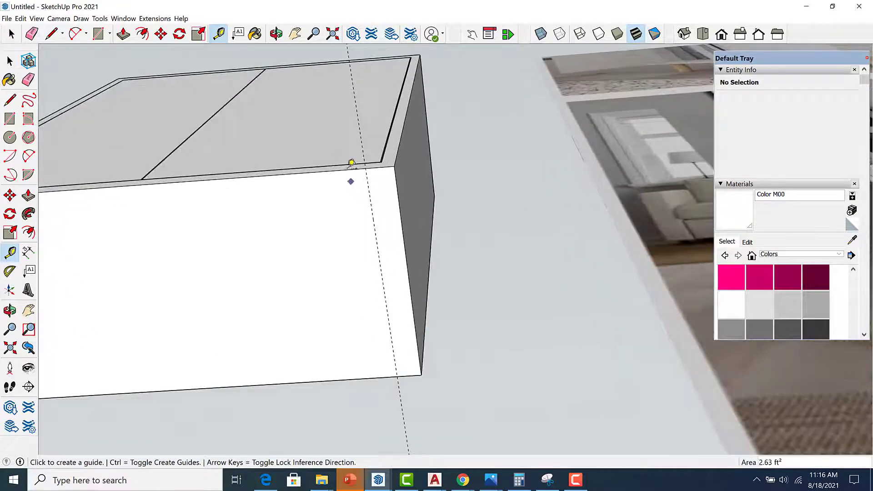
left_click(348, 170)
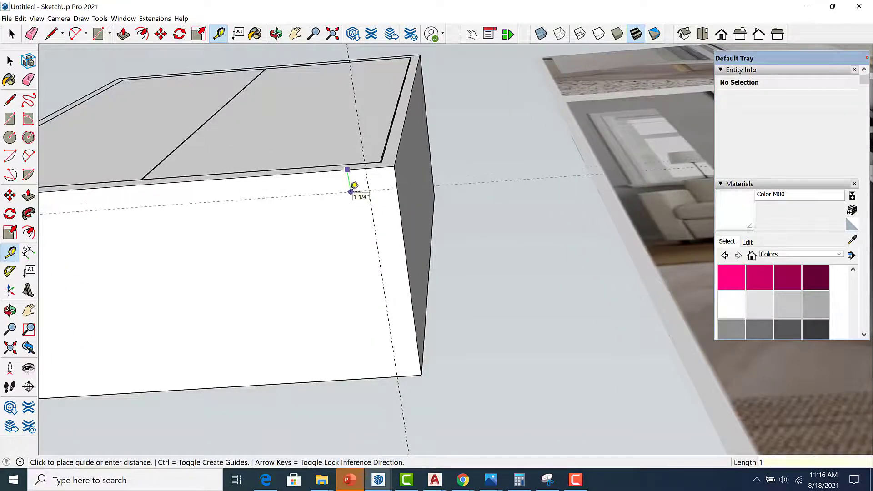
left_click(350, 193)
key("space")
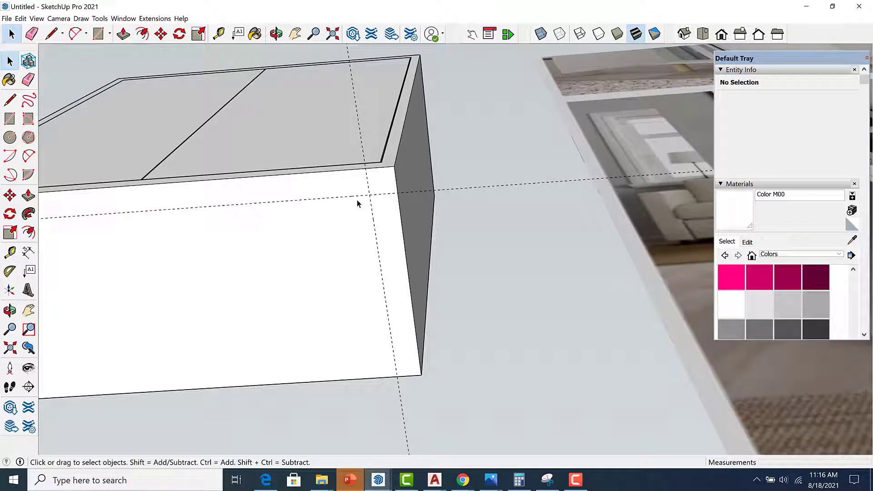
Draw a 0.75" radius circle on the underside, centred on the intersection of the two guides.
key("c")
scroll(372, 197, "up", 3)
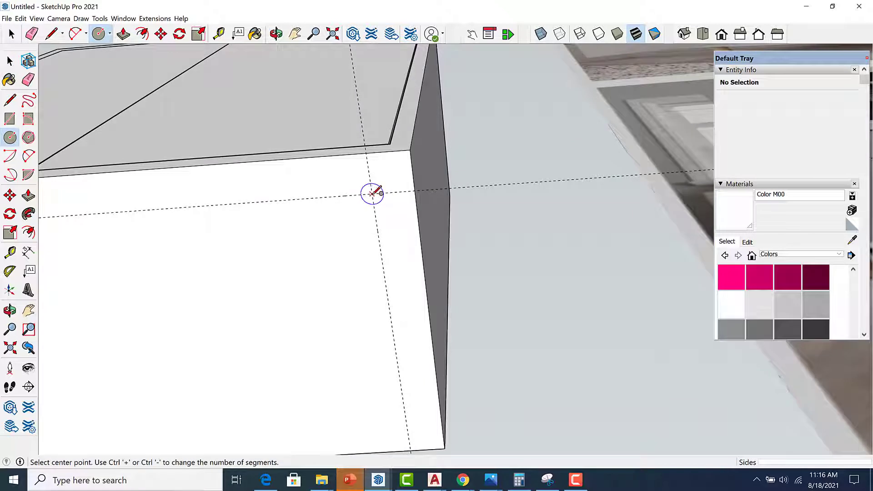
left_click(372, 194)
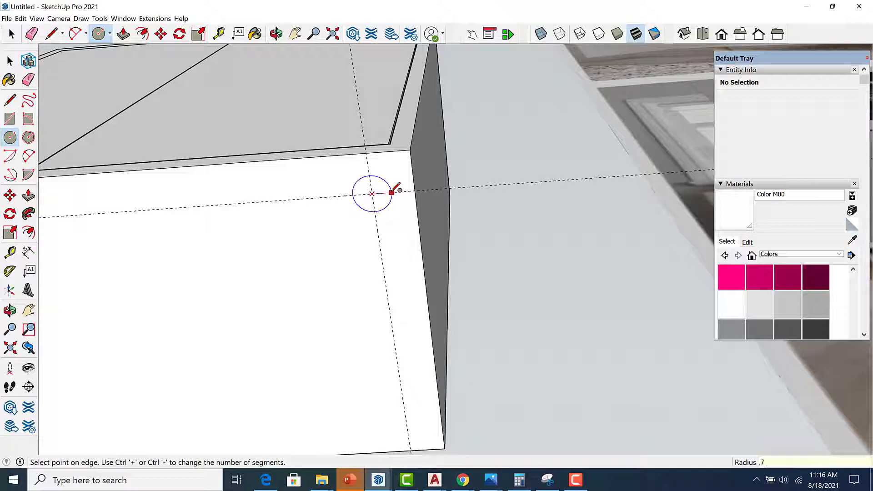
left_click(394, 190)
scroll(387, 205, "down", 4)
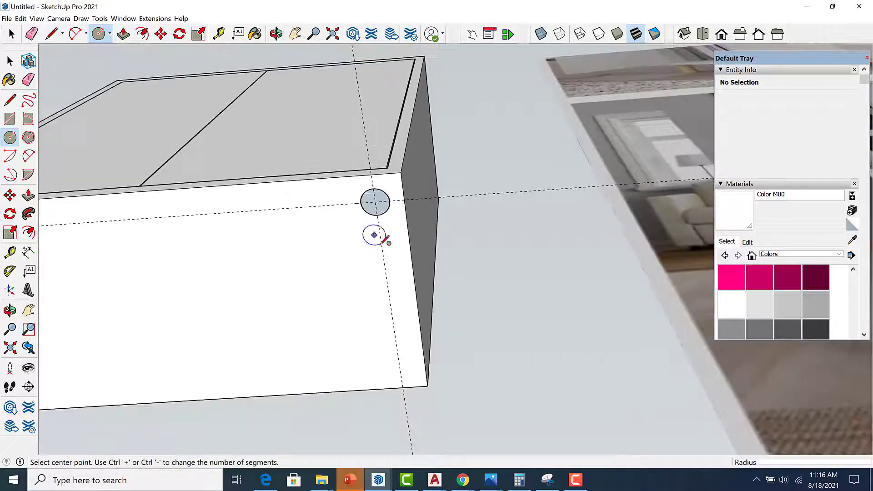
key("space")
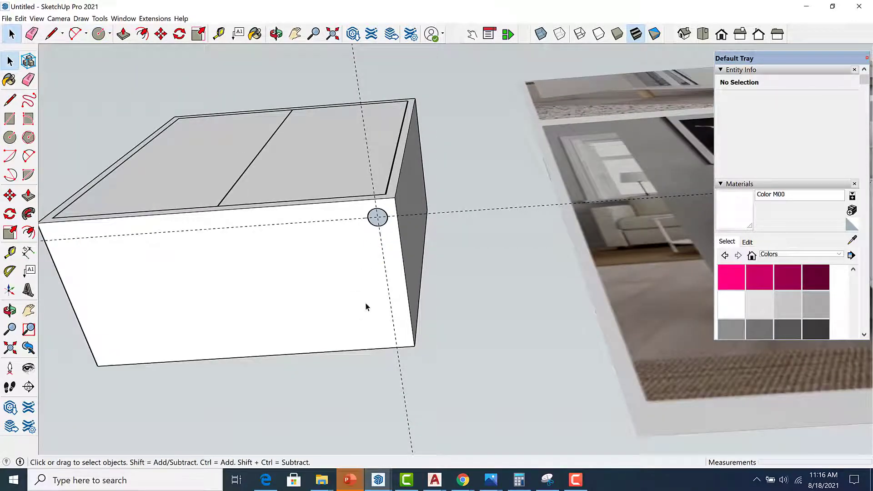
Check the leg height in the dimension drawing and extrude the circle 3 7/8" out from the underside with Push/Pull.
left_click(28, 195)
scroll(320, 318, "down", 5)
scroll(571, 281, "up", 8)
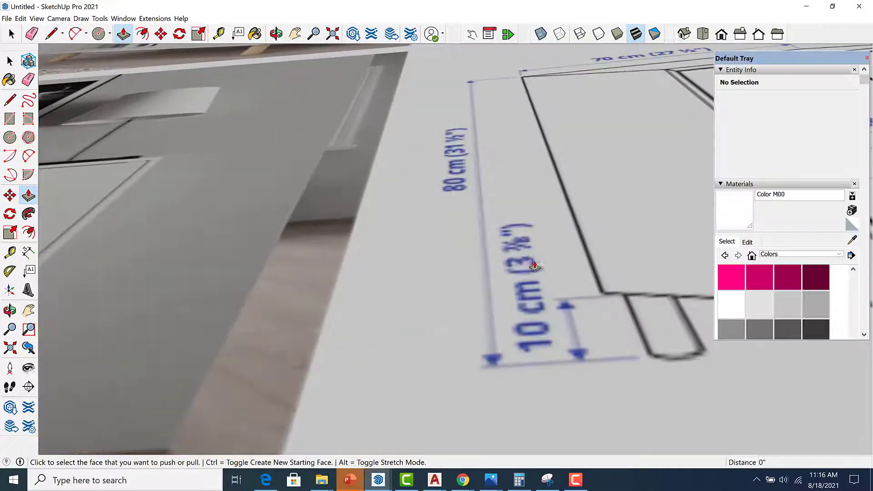
scroll(552, 274, "down", 5)
scroll(570, 279, "down", 2)
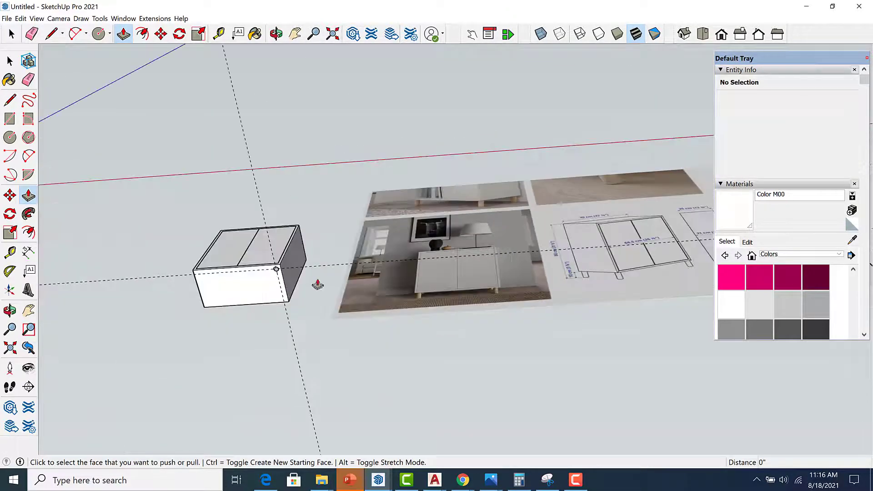
scroll(296, 278, "up", 5)
left_click(278, 263)
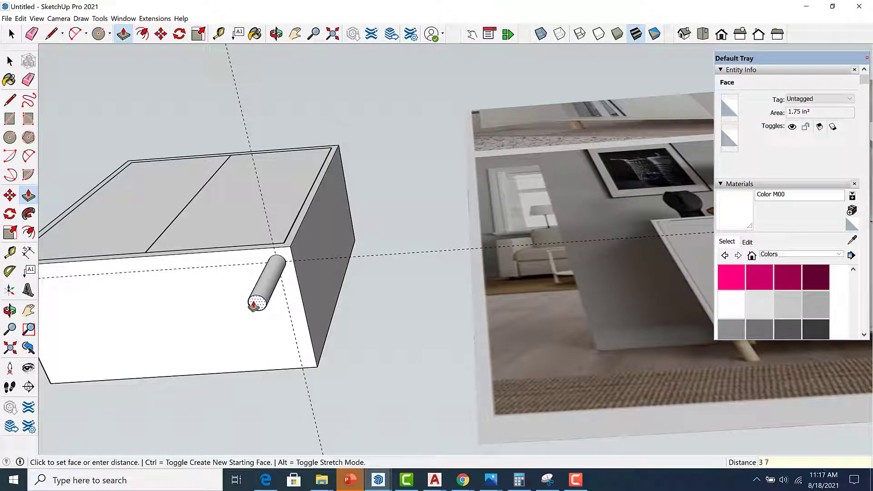
key("Return")
key("space")
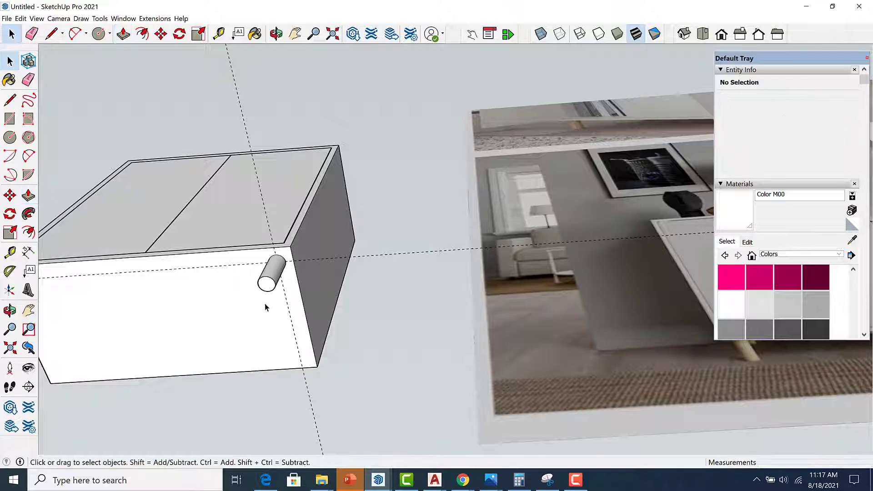
Turn the whole cylindrical leg into a component named leg-1.
scroll(274, 298, "down", 2)
middle_click_drag(274, 298, 304, 461)
scroll(284, 295, "up", 2)
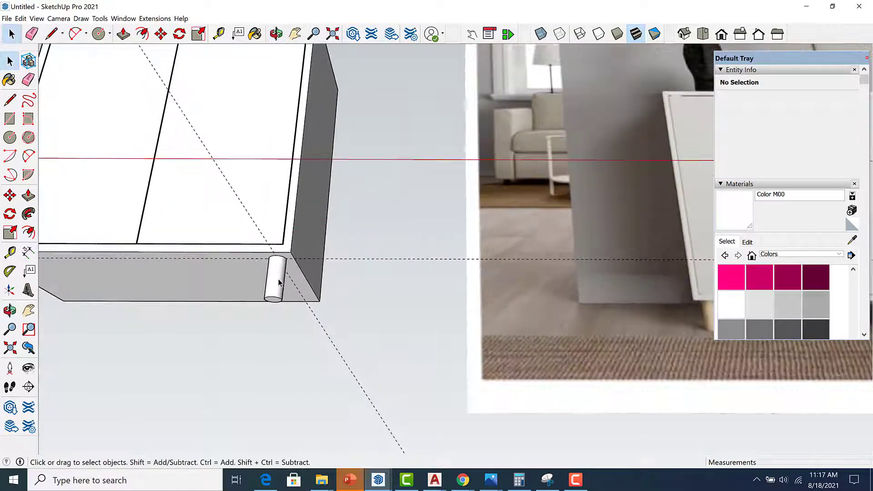
triple_click(274, 280)
right_click(278, 283)
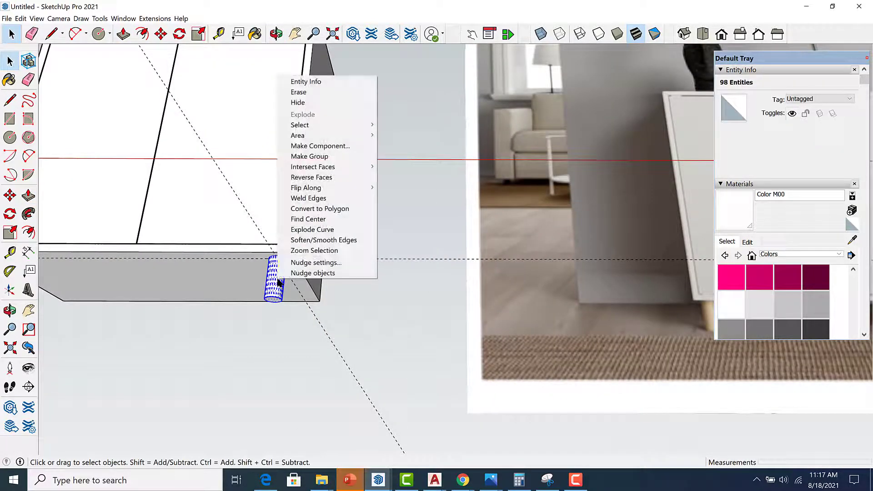
left_click(324, 147)
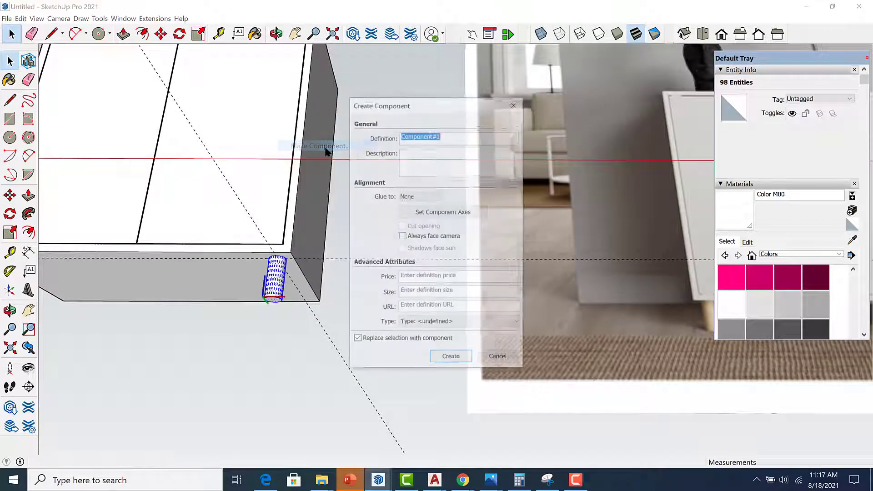
type("le")
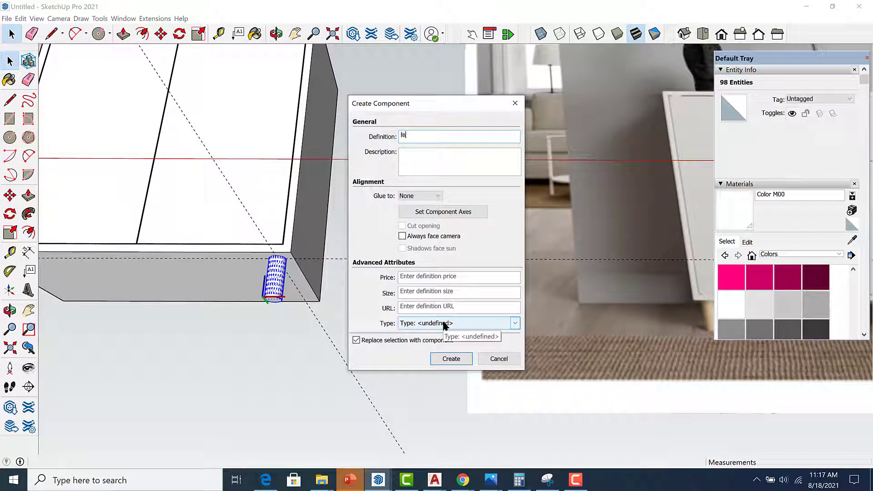
type("g-1")
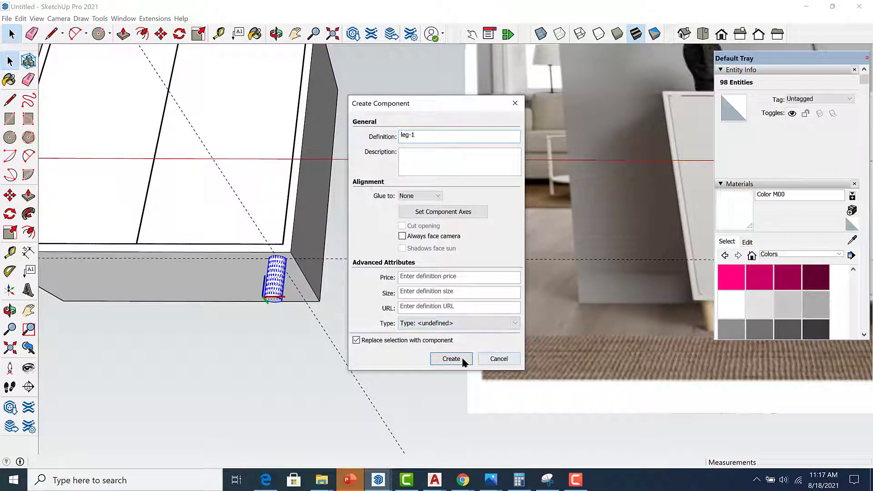
left_click(455, 358)
Paint the leg-1 component with the Wood Floor Light material from the Wood collection and clear the selection.
scroll(542, 359, "down", 3)
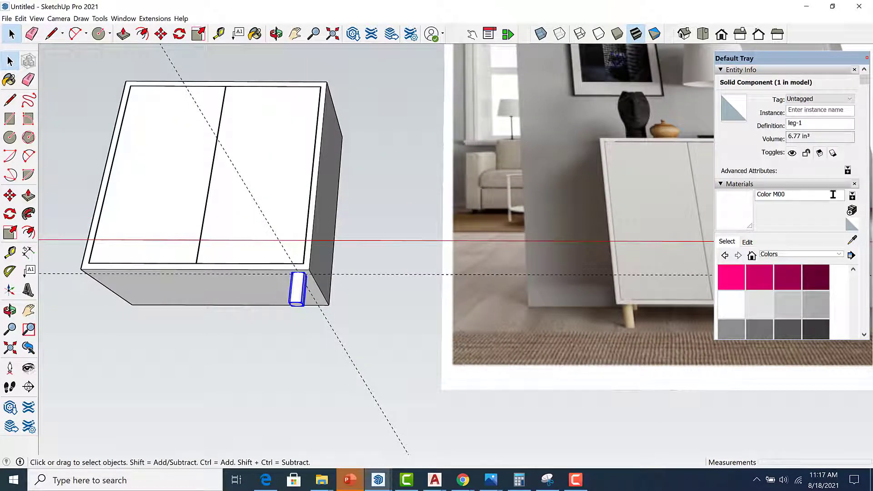
left_click(838, 253)
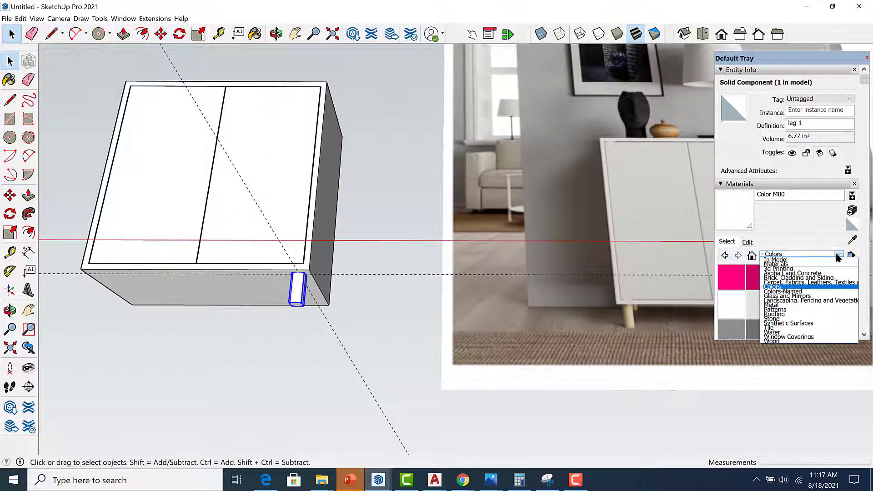
left_click(808, 342)
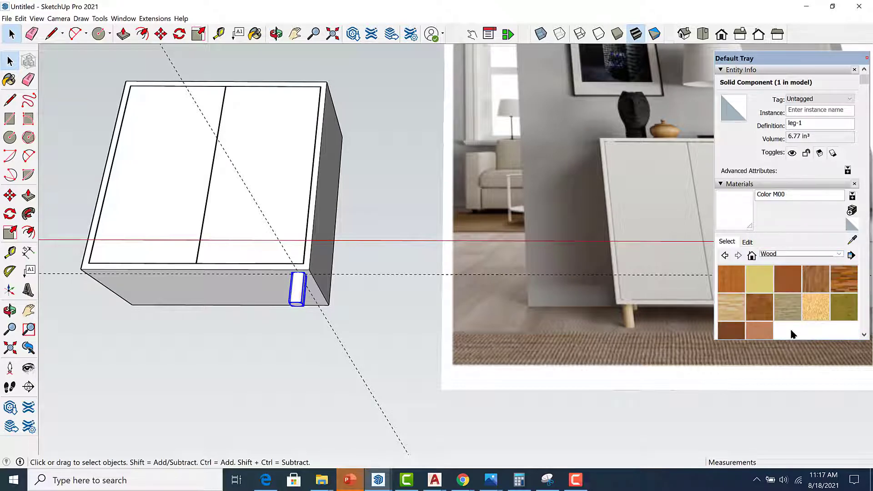
scroll(792, 334, "down", 1)
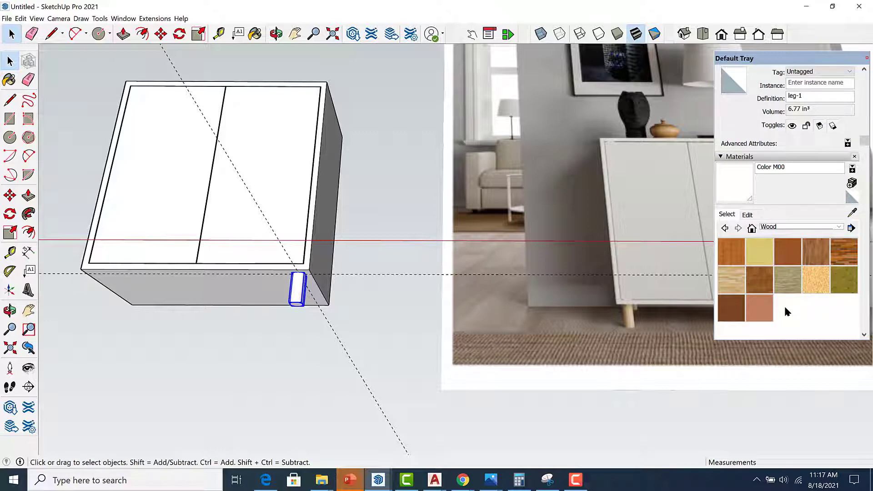
left_click(731, 279)
scroll(297, 284, "up", 2)
left_click(306, 285)
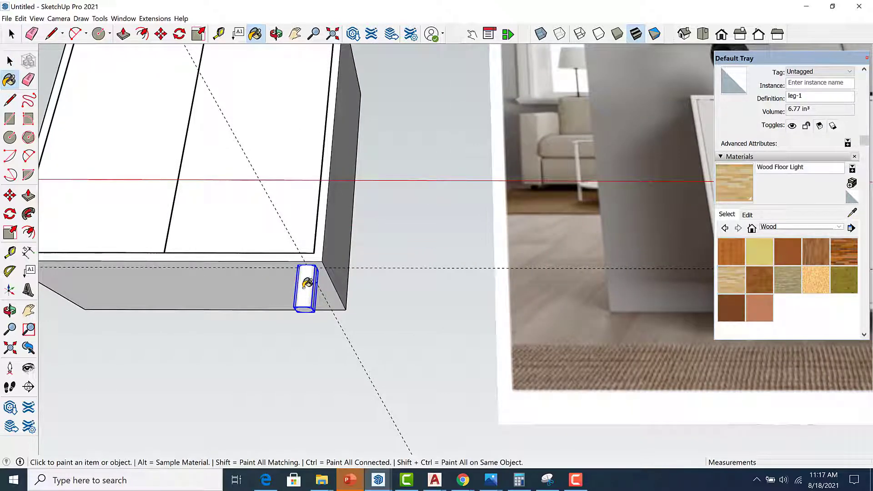
middle_click_drag(315, 319, 321, 370)
scroll(384, 306, "down", 1)
key("space")
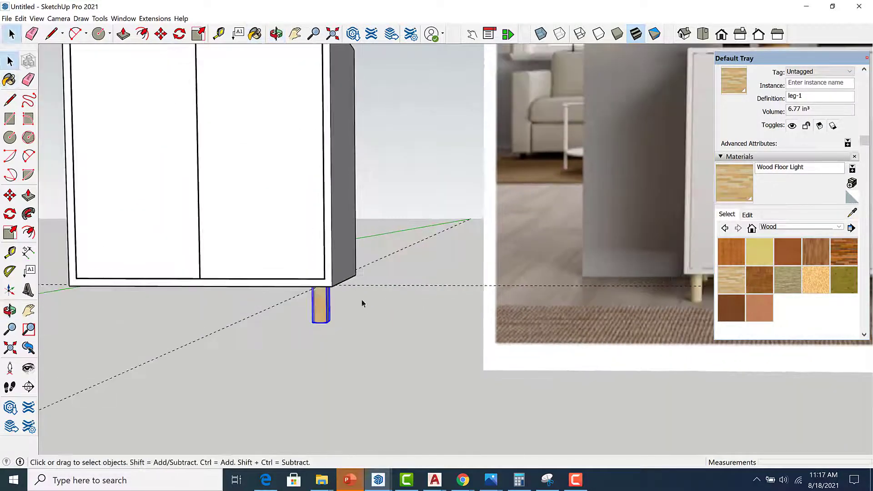
left_click(391, 292)
Place two guides on the cabinet's underside, 1.5" in from the left edge and 1.5" in from the back edge.
scroll(384, 296, "down", 2)
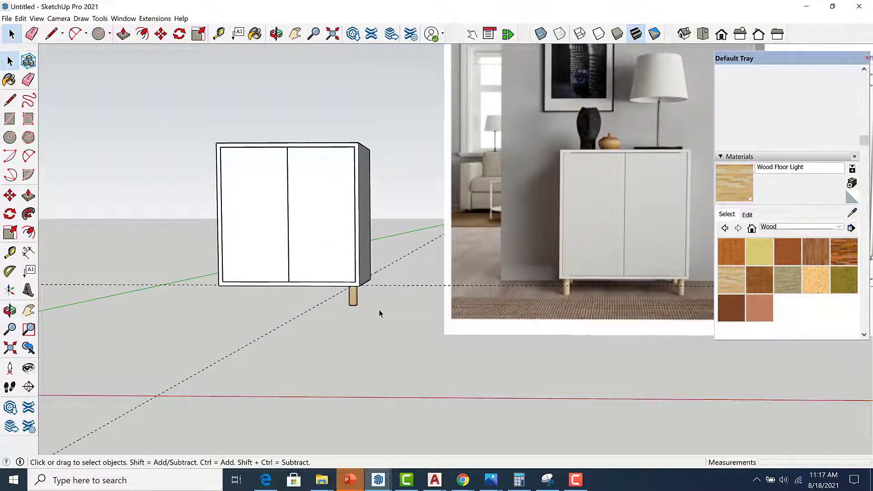
middle_click_drag(380, 313, 386, 185)
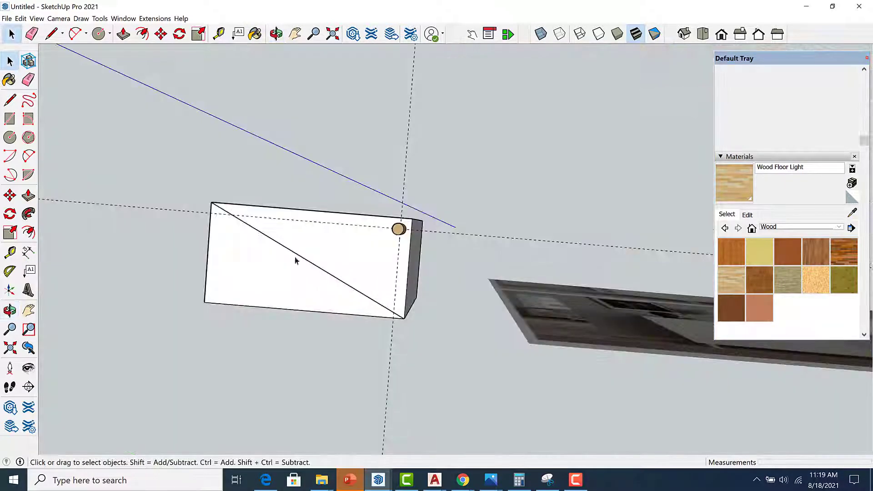
left_click(10, 252)
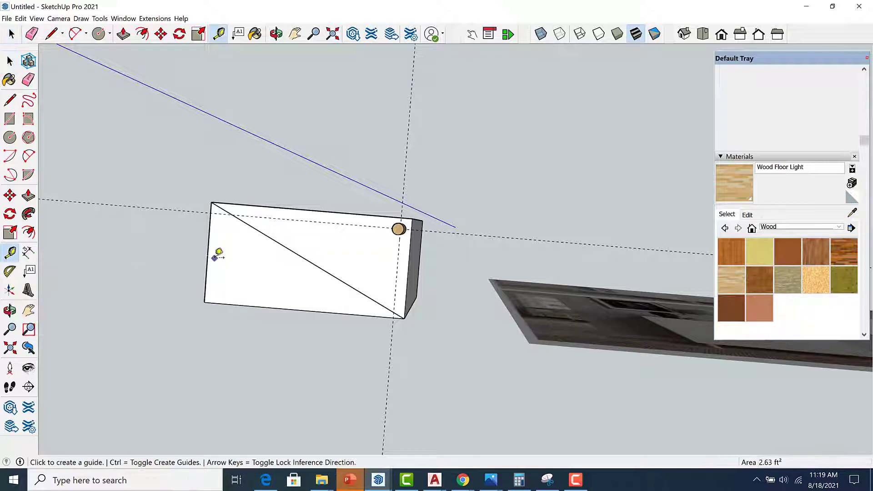
left_click(207, 263)
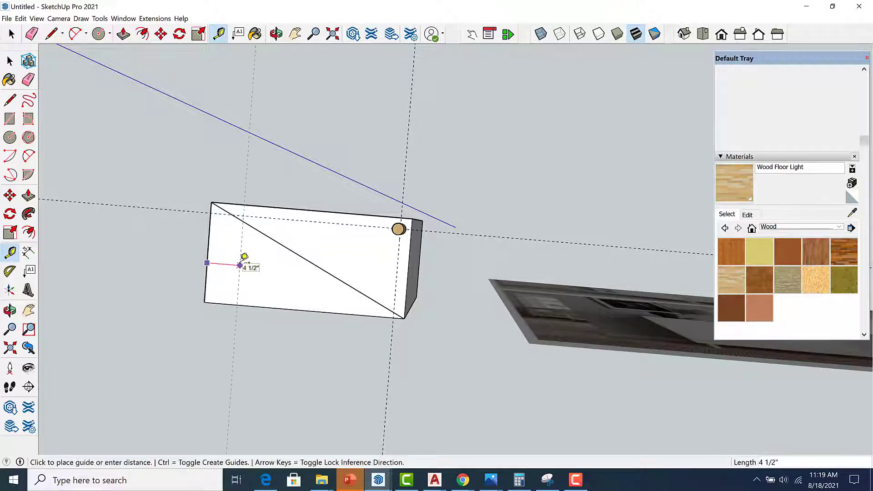
key("Return")
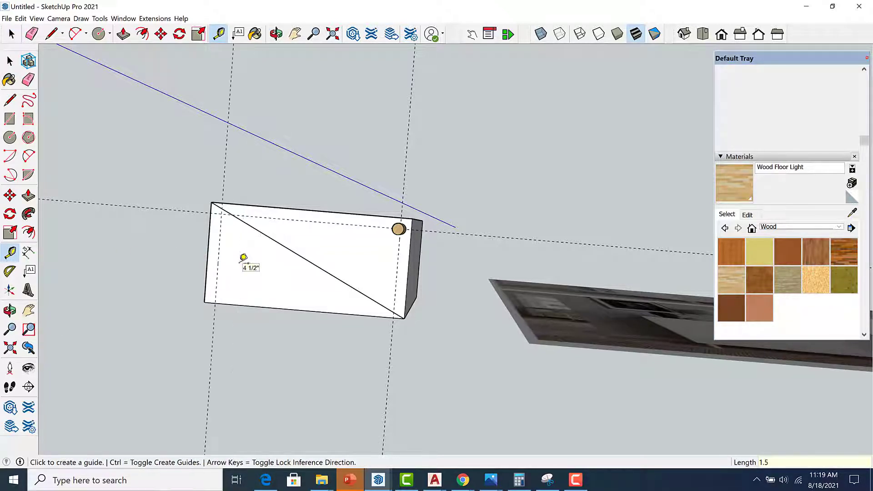
left_click(243, 303)
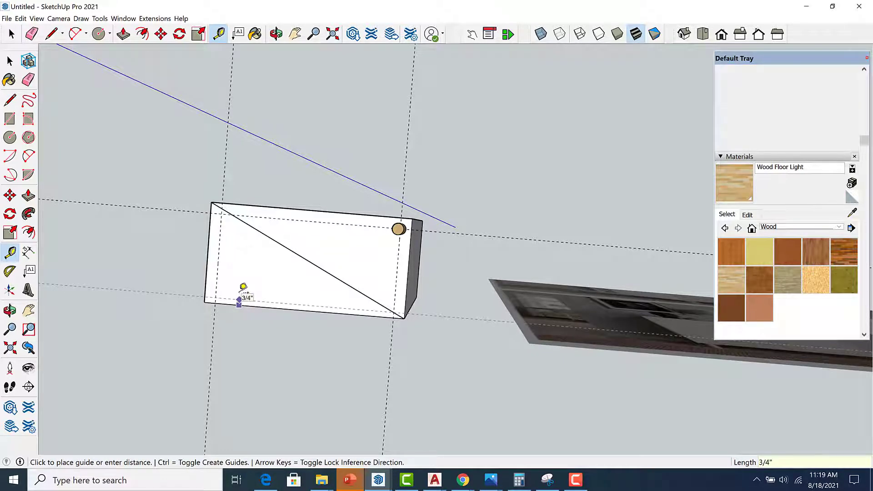
left_click(241, 291)
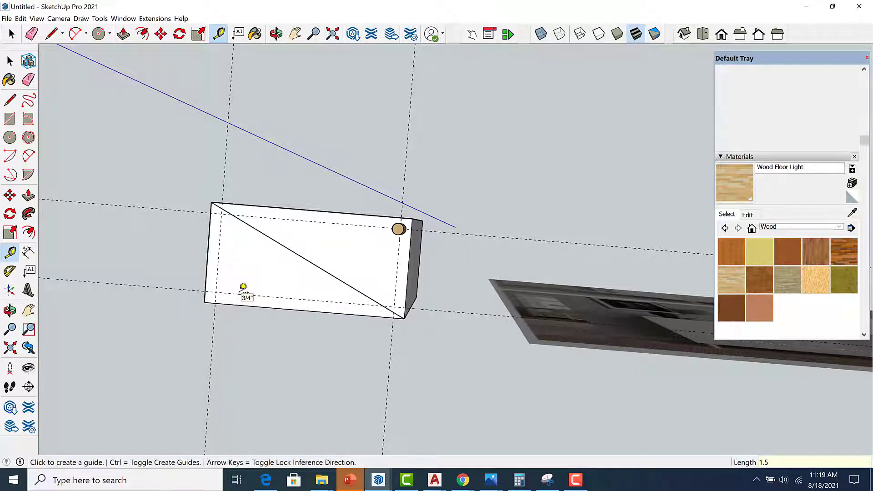
Copy the leg-1 component 10 3/4" across the cabinet's underside to the guide intersection at the back right corner.
key("space")
left_click(395, 232)
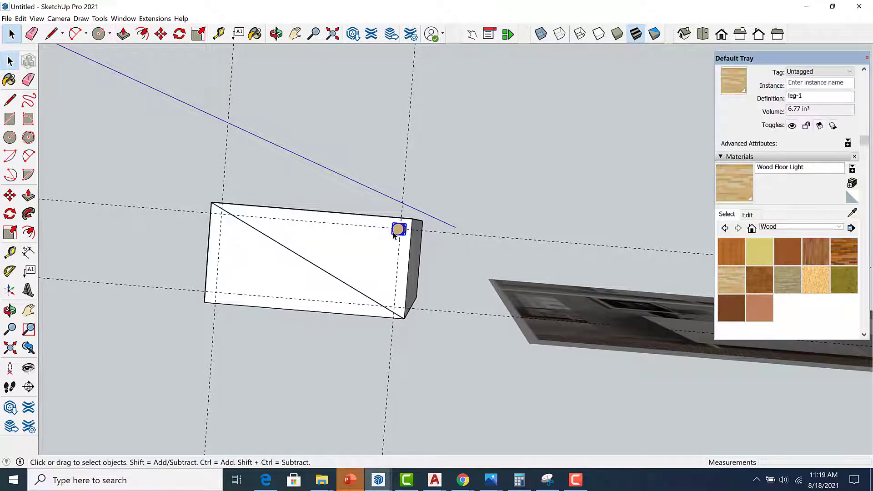
key("m")
scroll(339, 225, "up", 1)
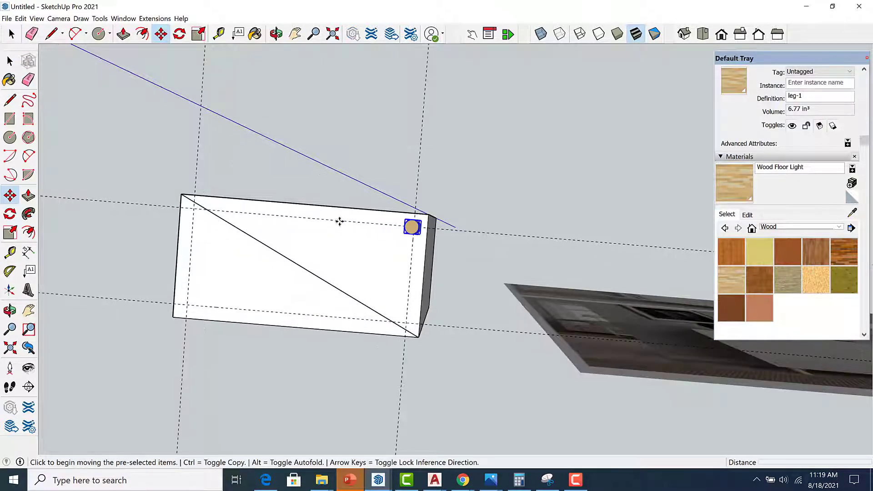
key("ctrl")
left_click(340, 240)
left_click(342, 318)
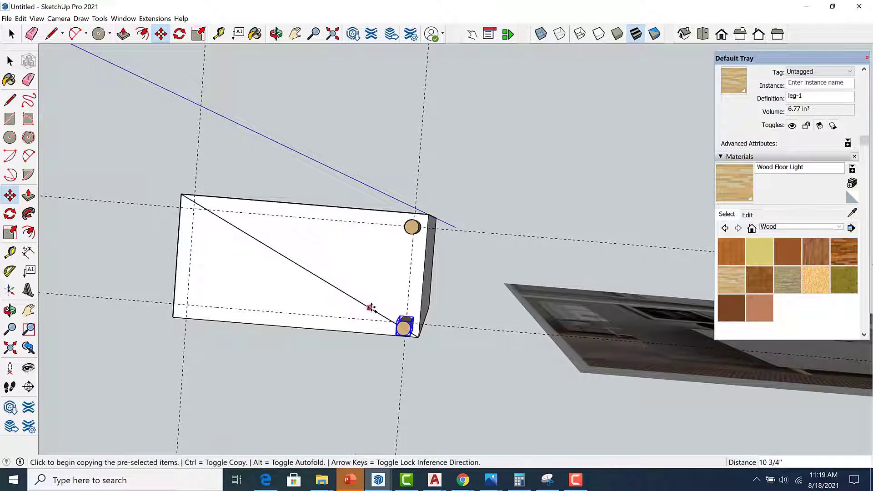
key("space")
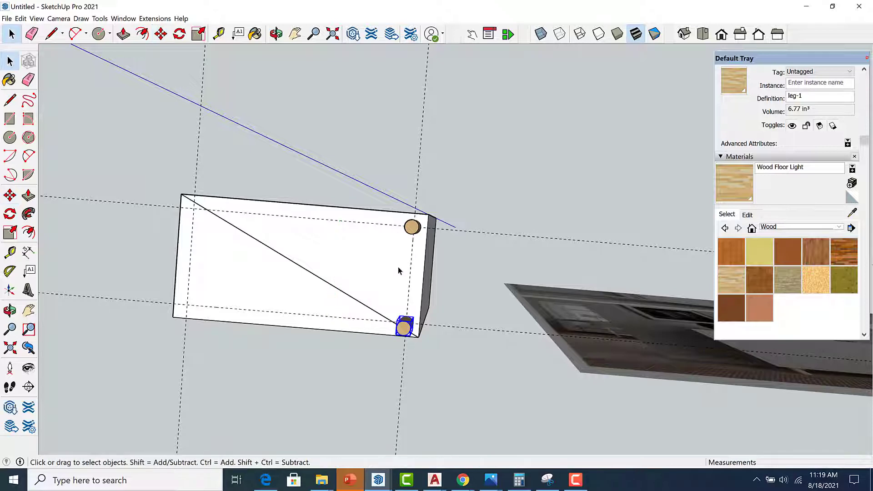
Copy both right-hand legs together 2' 1/2" across the underside onto the left guide and clear the selection.
left_click(411, 227, "ctrl")
key("m")
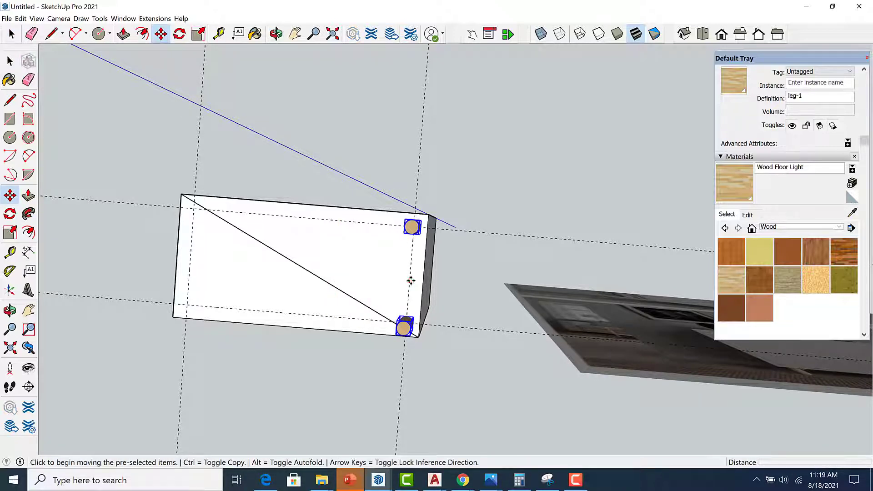
left_click(411, 280)
key("ctrl")
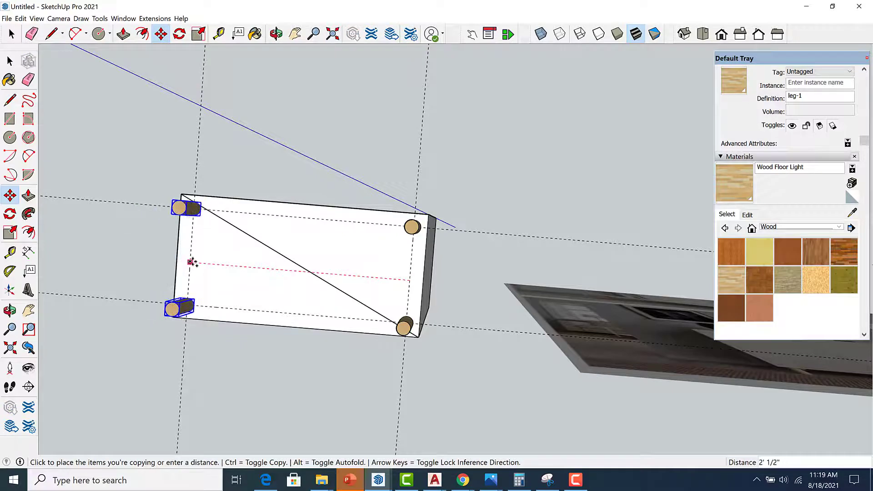
left_click(192, 263)
scroll(341, 250, "down", 3)
middle_click_drag(341, 249, 357, 347)
key("space")
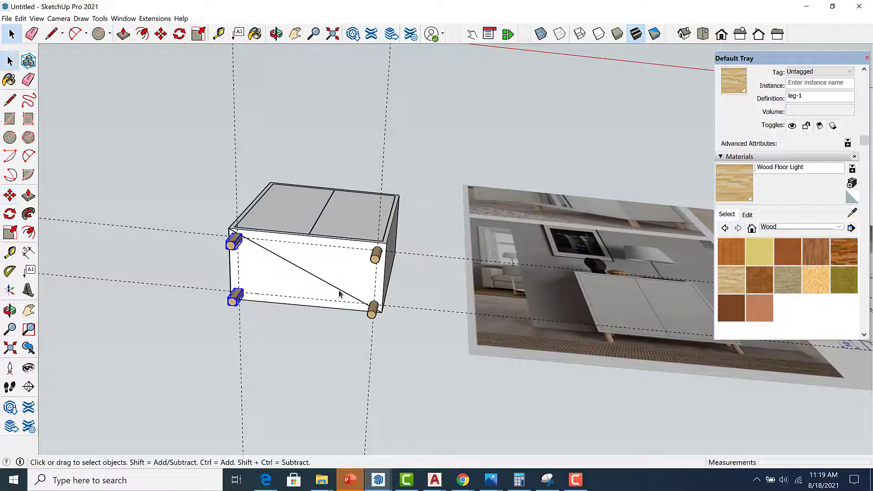
left_click(339, 292)
Select the whole cabinet with its doors and four legs and start making it a component.
scroll(338, 289, "down", 3)
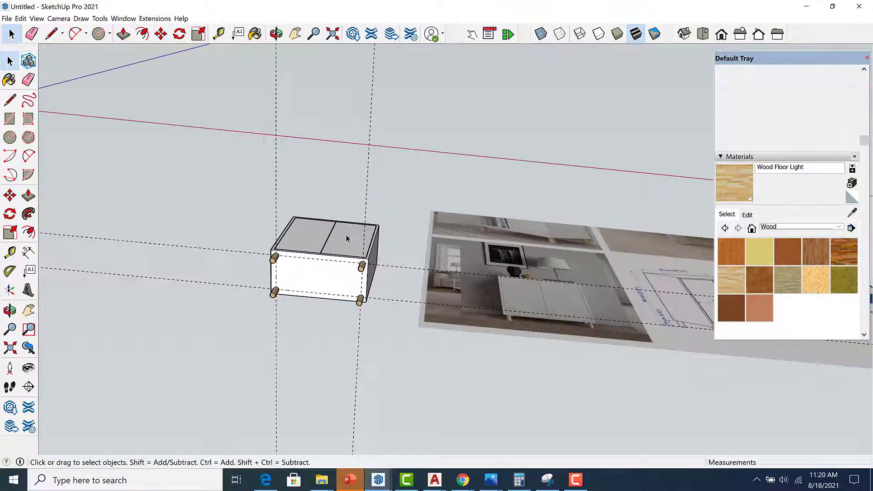
middle_click_drag(338, 289, 303, 231)
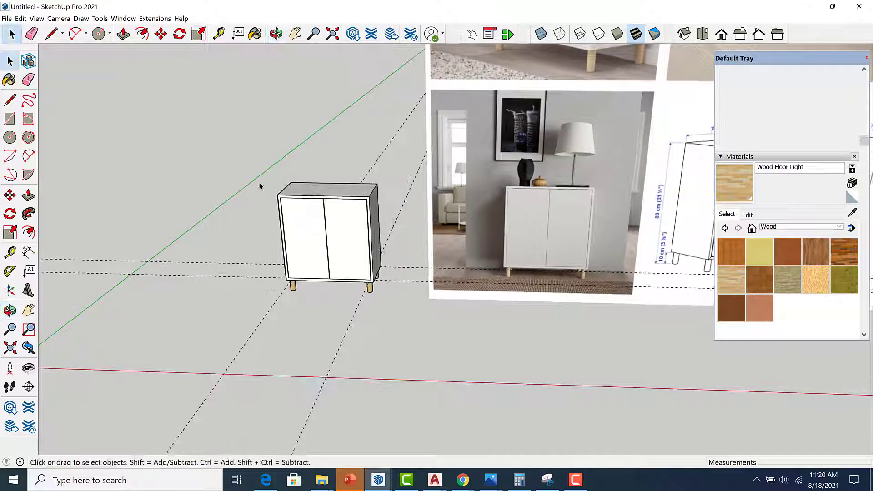
left_click_drag(263, 160, 408, 336)
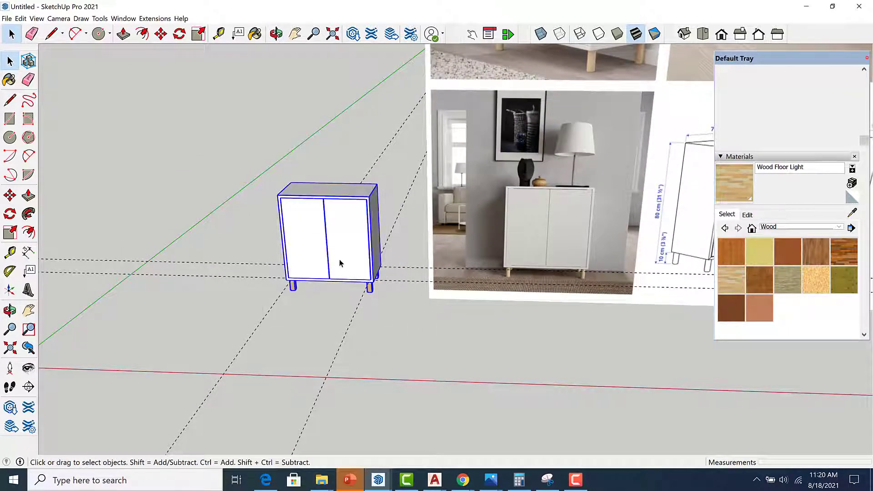
right_click(341, 255)
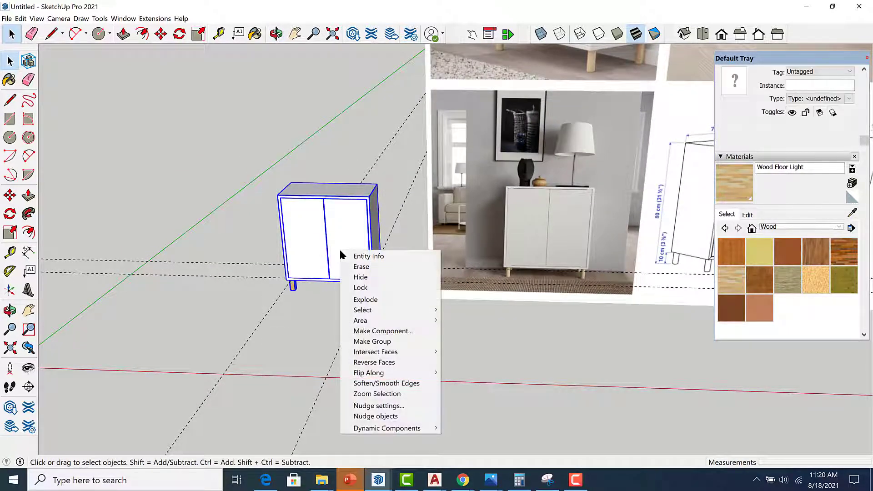
left_click(387, 332)
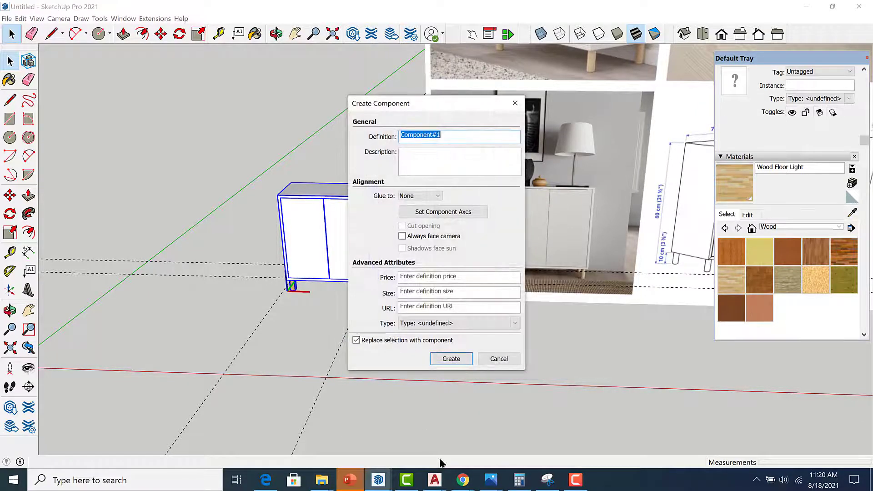
Switch to Chrome and copy the product name EKET from the IKEA product page.
mouse_move(463, 480)
left_click(400, 434)
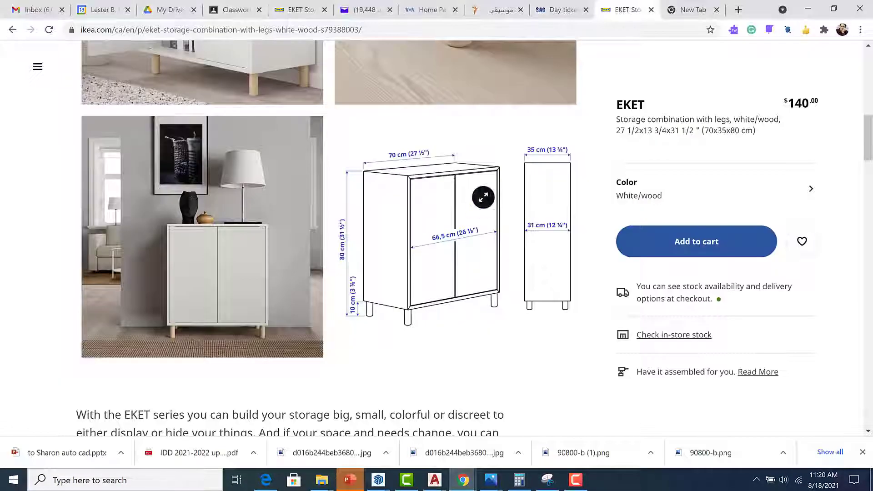
scroll(641, 116, "up", 3)
left_click_drag(651, 111, 614, 107)
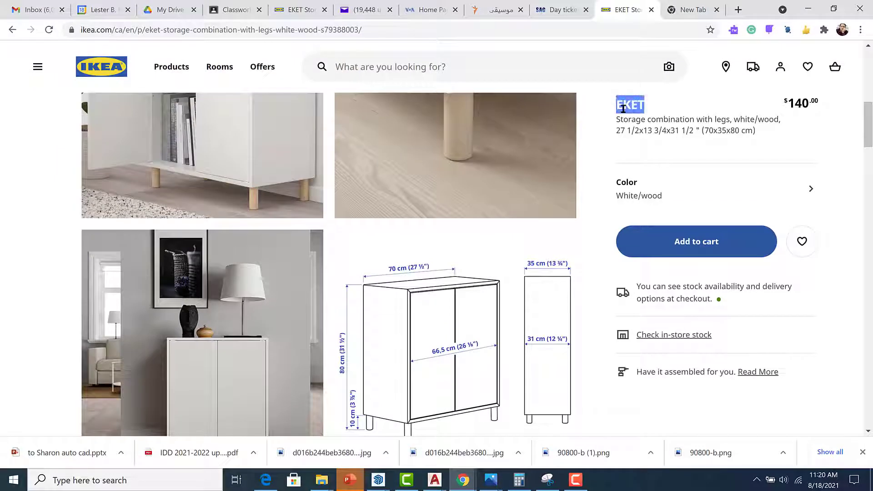
right_click(623, 107)
left_click(636, 118)
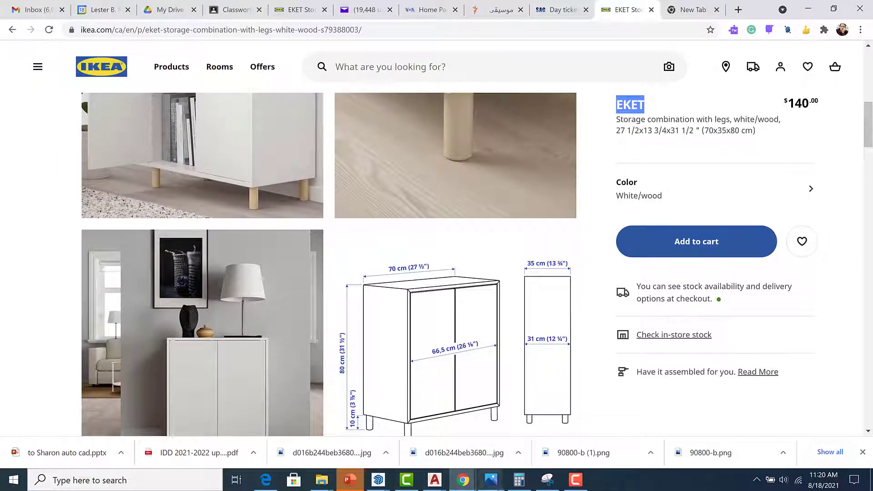
Return to SketchUp, paste EKET as the component's definition name, create the component and clear the selection.
mouse_move(464, 483)
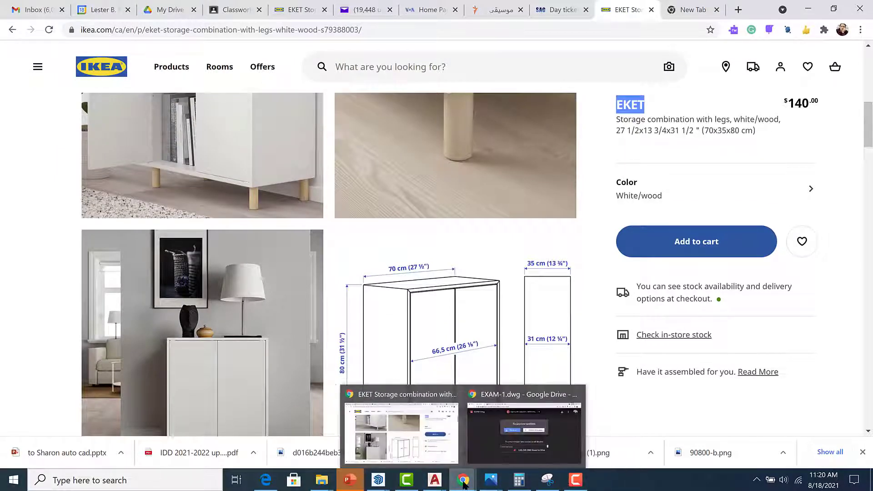
mouse_move(378, 480)
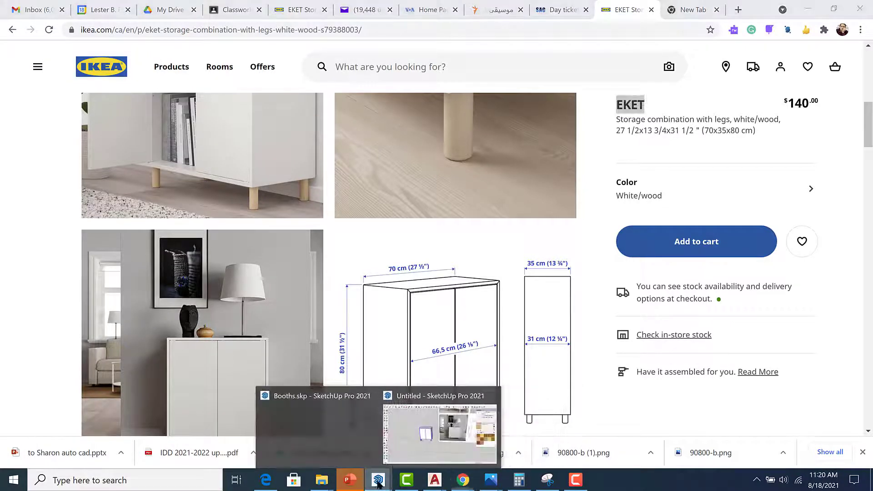
left_click(412, 449)
right_click(417, 135)
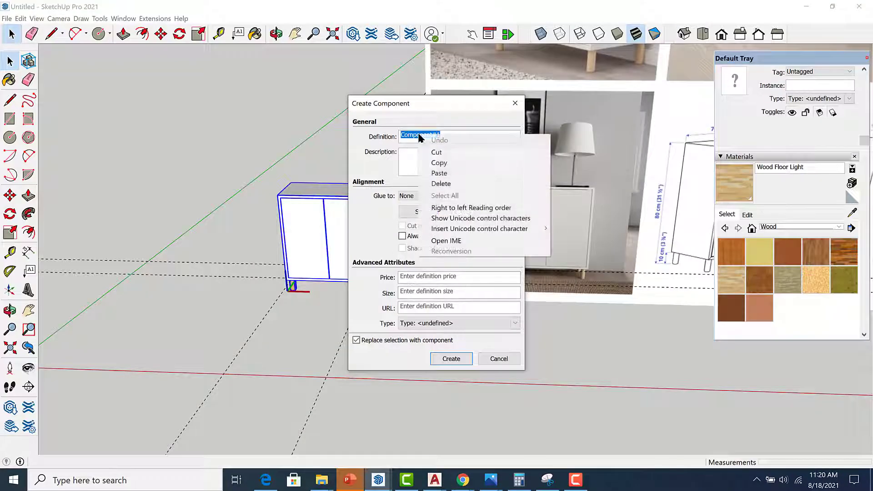
left_click(446, 186)
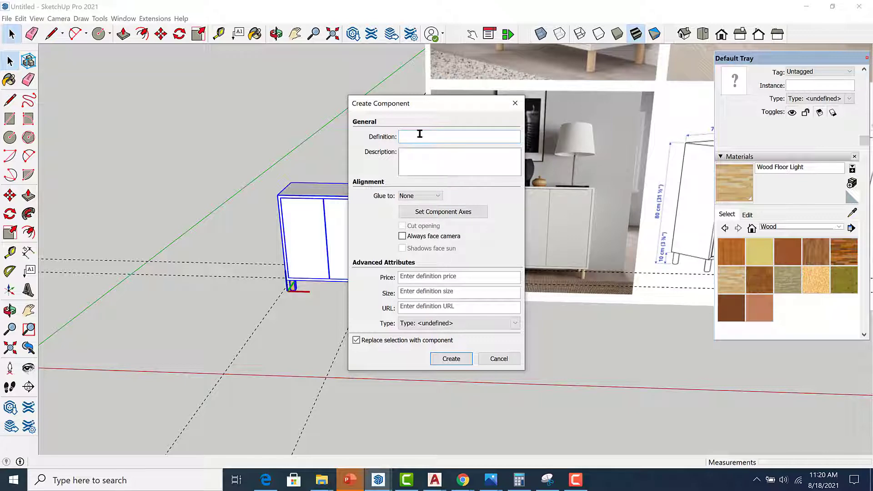
left_click(460, 360)
scroll(452, 354, "down", 3)
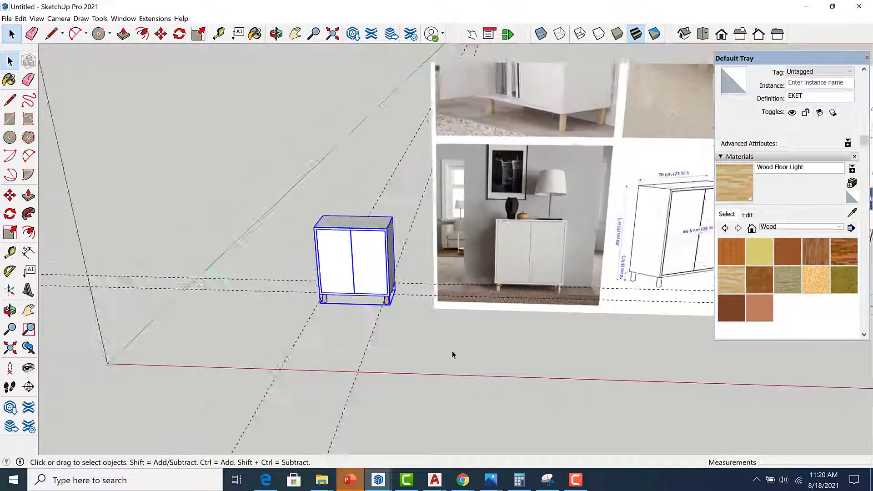
middle_click_drag(421, 337, 403, 298)
left_click(433, 354)
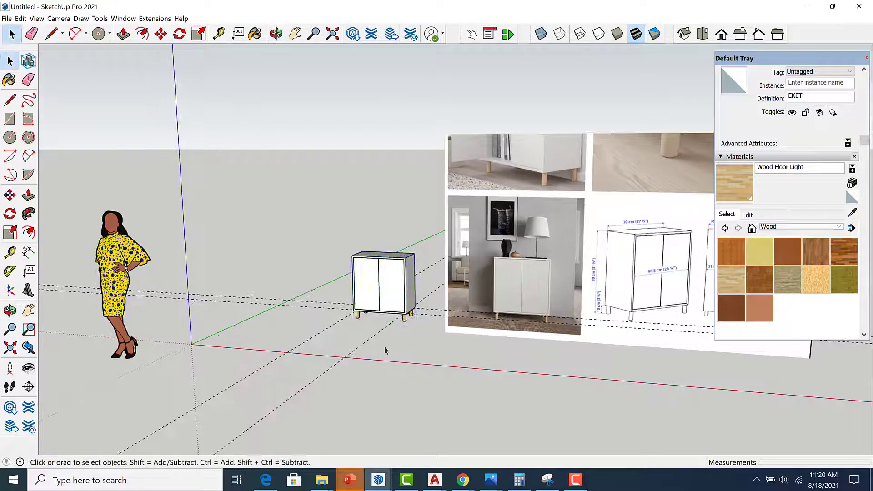